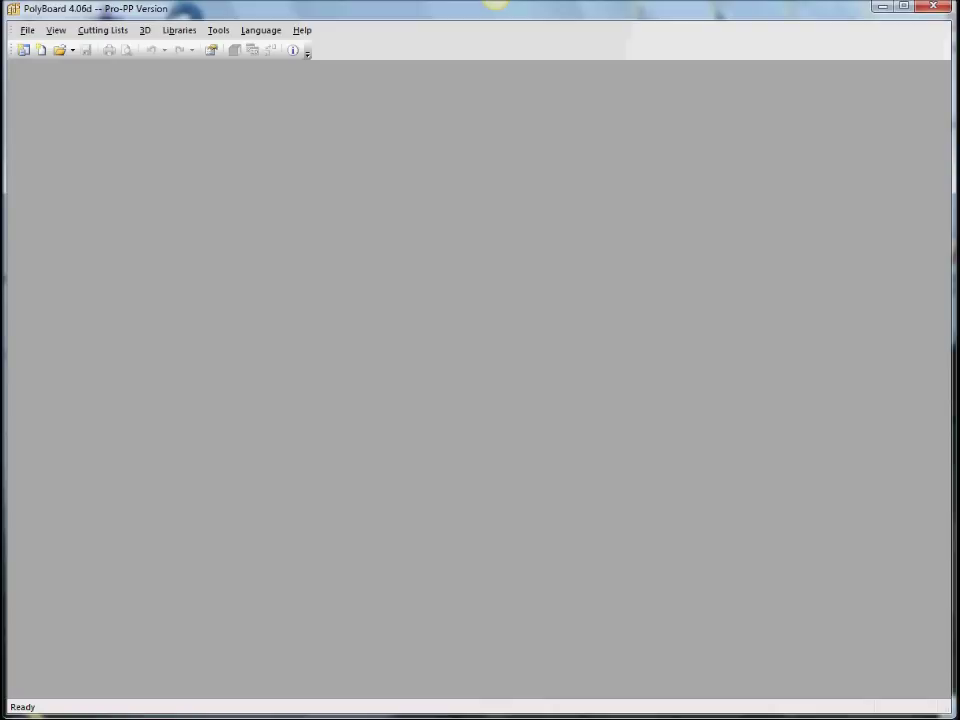
- Create a box cabinet 1900 mm high, 1600 mm wide and 550 mm deep, and view it in 3D
click(42, 52)
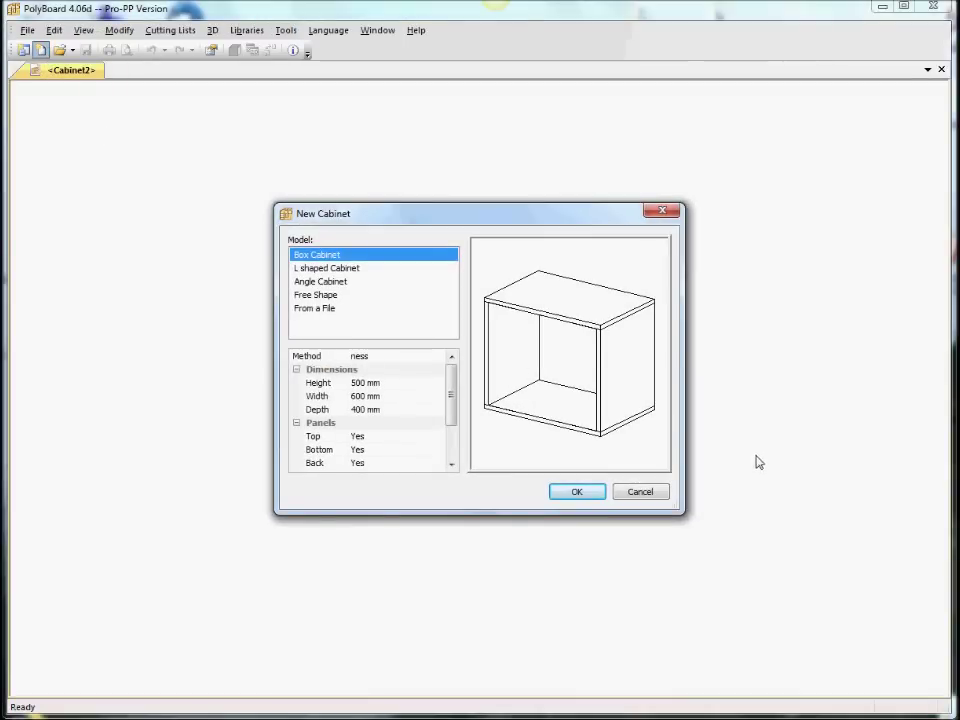
click(578, 492)
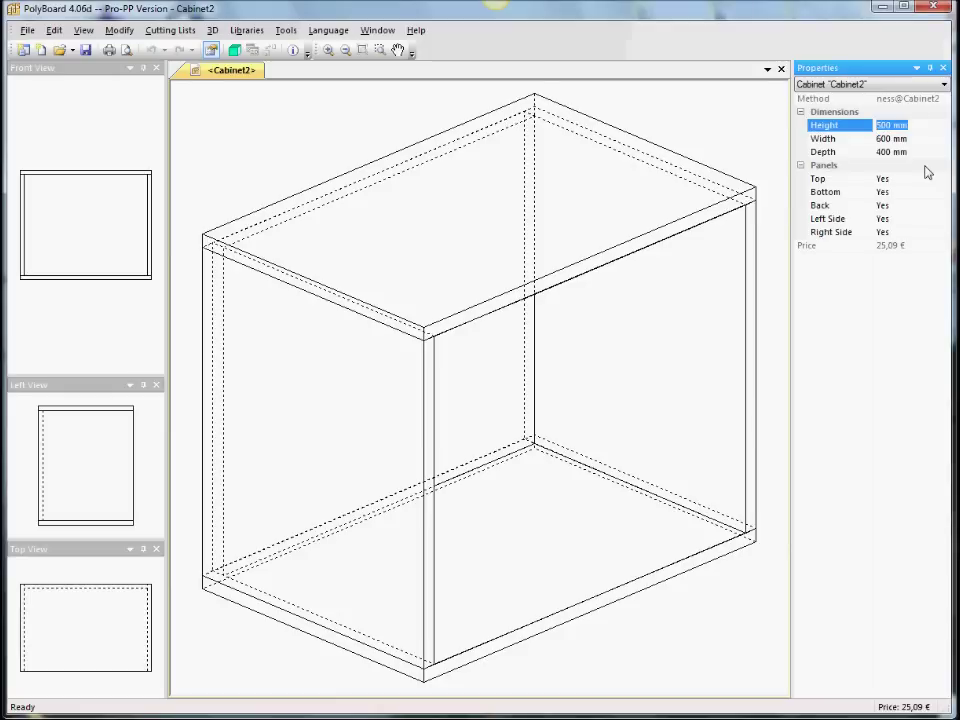
click(930, 138)
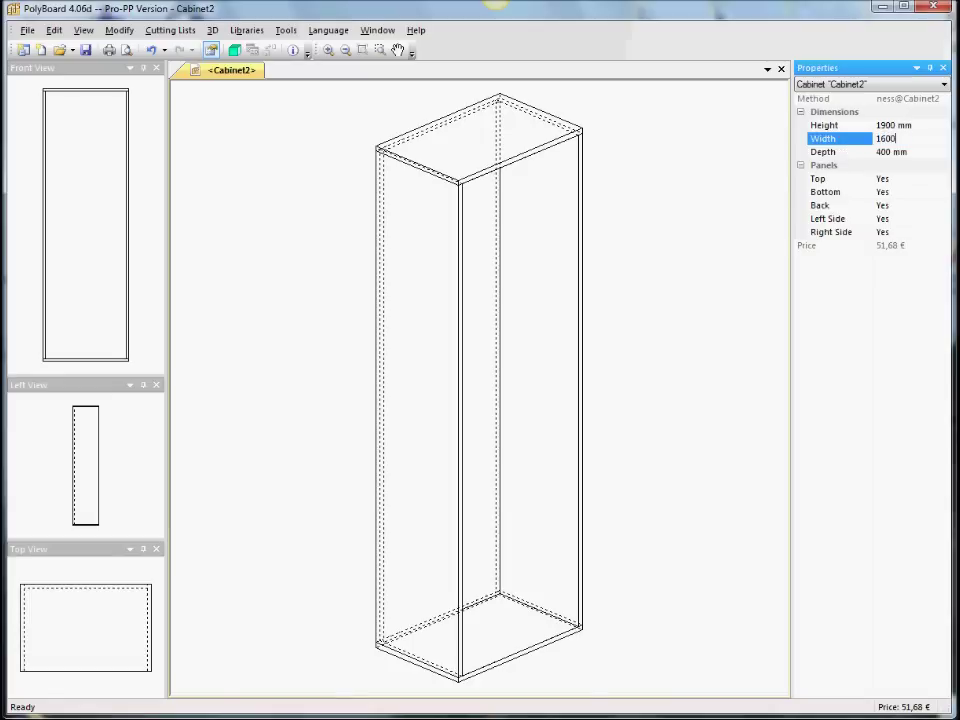
key(Return)
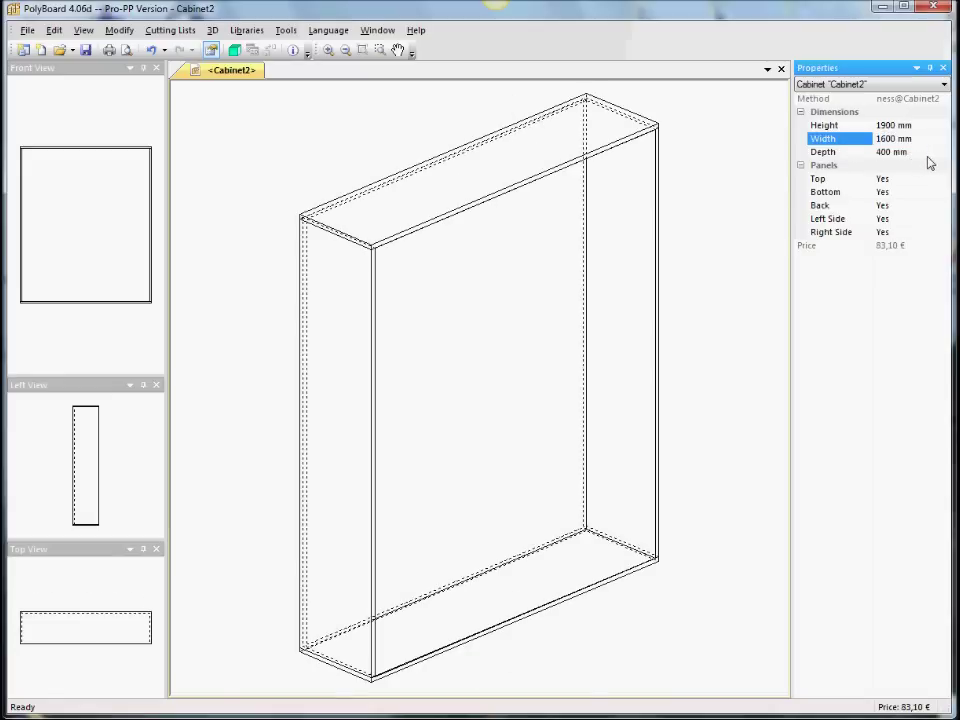
click(843, 152)
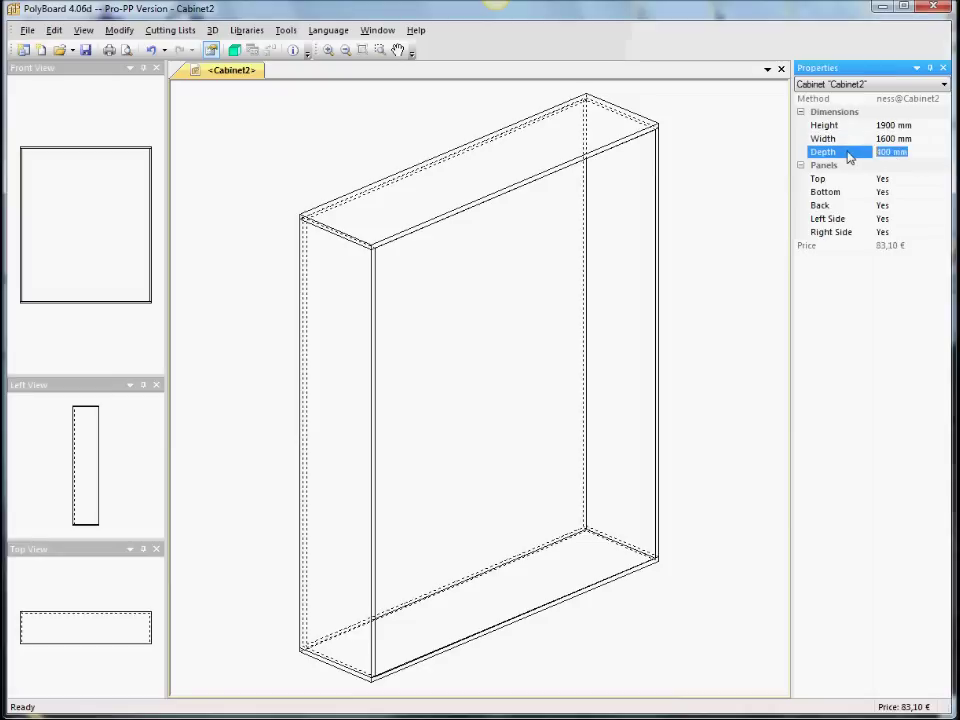
text(550)
key(Return)
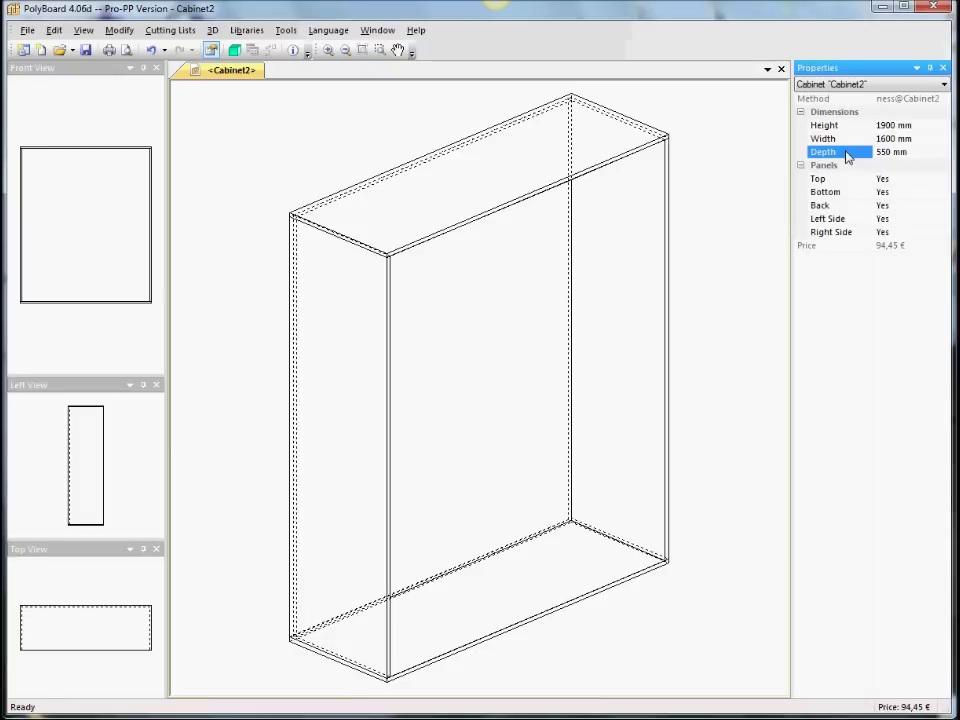
click(234, 50)
drag(405, 302, 467, 411)
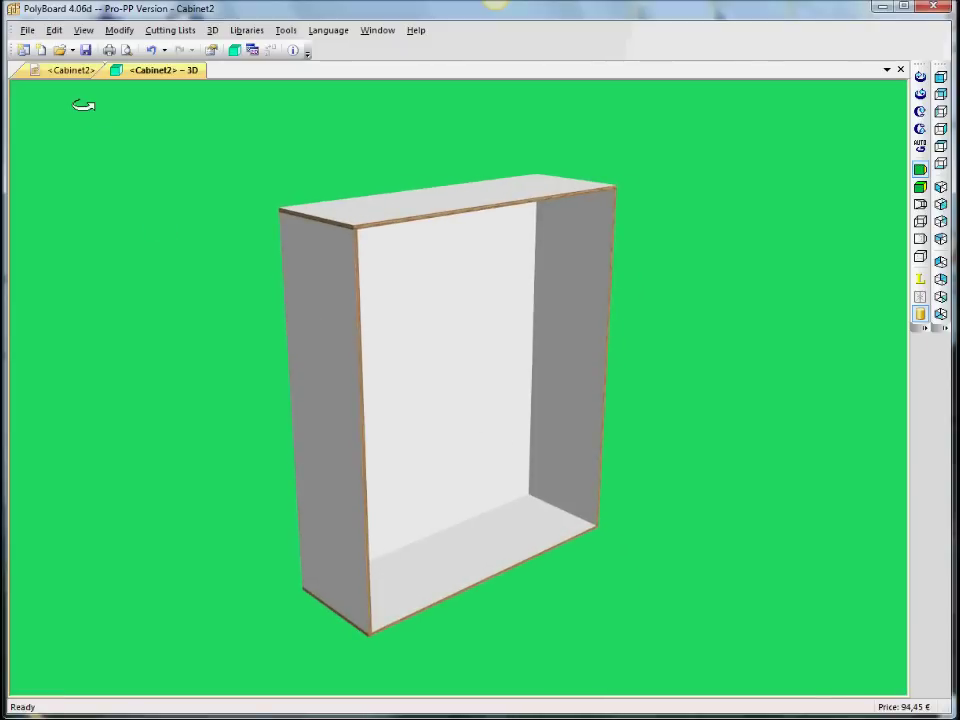
key(Escape)
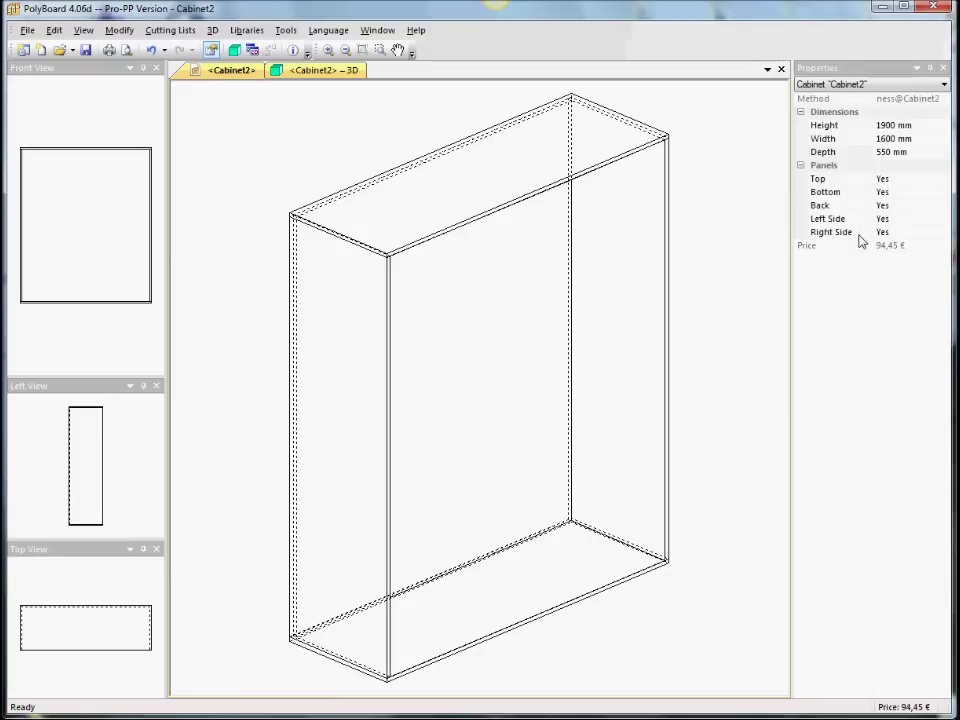
- Remove the cabinet's top panel and check the open top in the 3D view
click(901, 182)
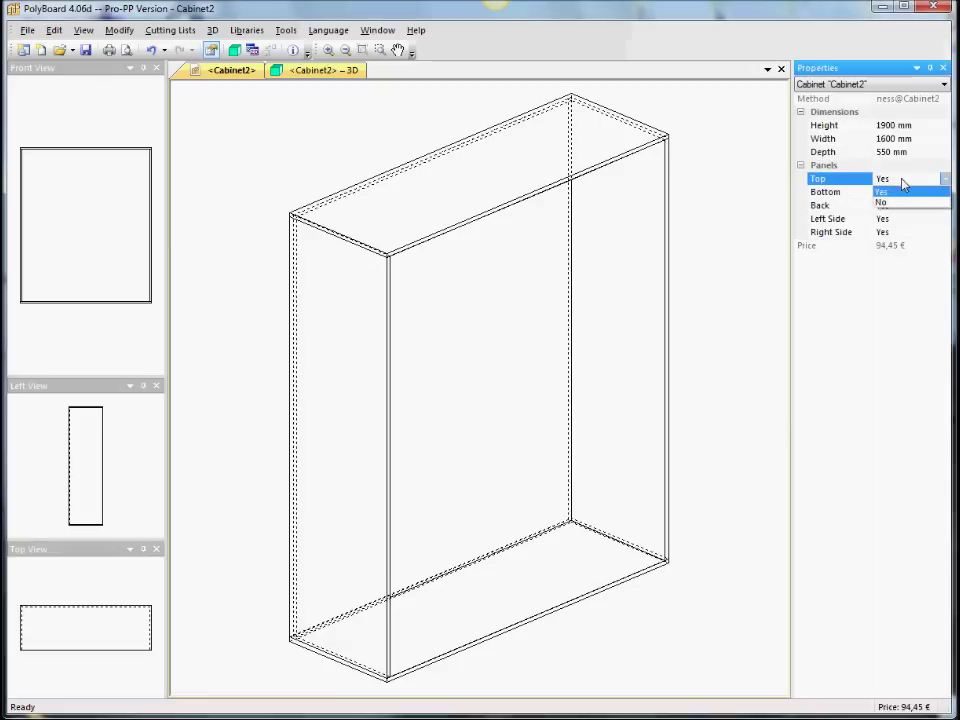
click(904, 201)
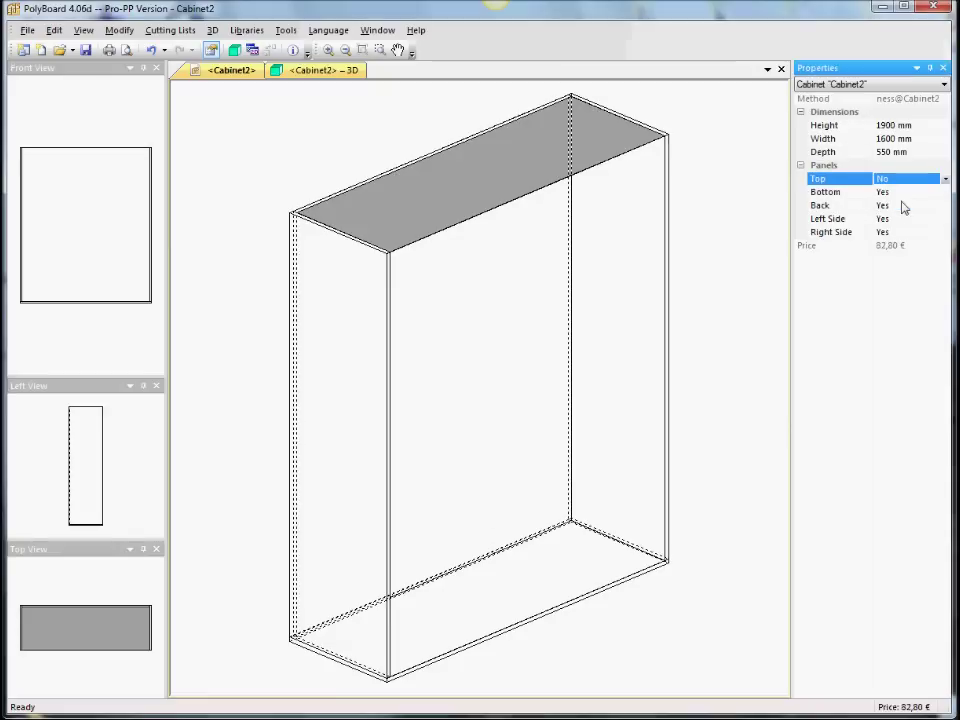
click(305, 70)
mouse_move(519, 342)
mouse_down()
mouse_move(639, 450)
mouse_move(379, 330)
mouse_move(326, 339)
mouse_move(550, 414)
mouse_move(553, 377)
mouse_move(516, 339)
mouse_up()
click(68, 72)
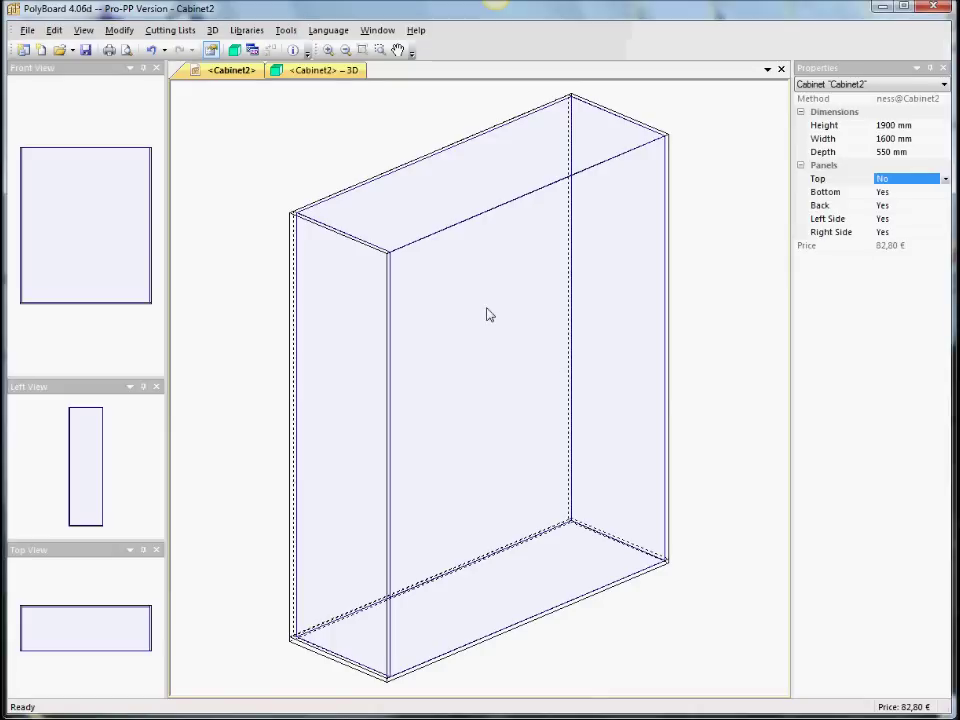
- Add six equidistant fixed shelves to the cabinet's interior zone and check them in 3D
right_click(503, 373)
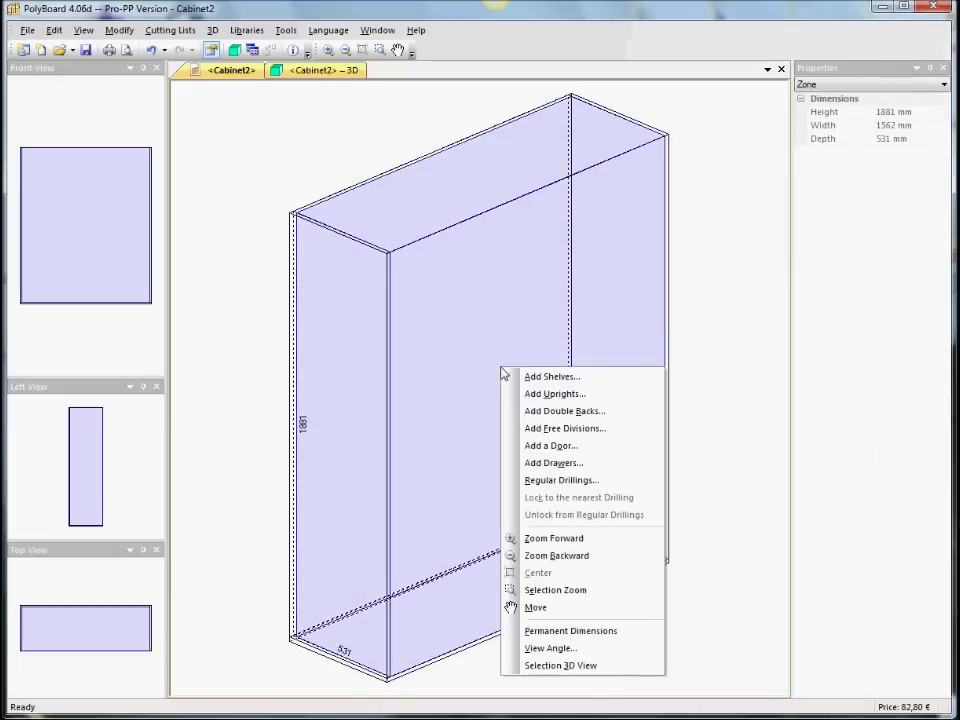
click(530, 378)
click(425, 291)
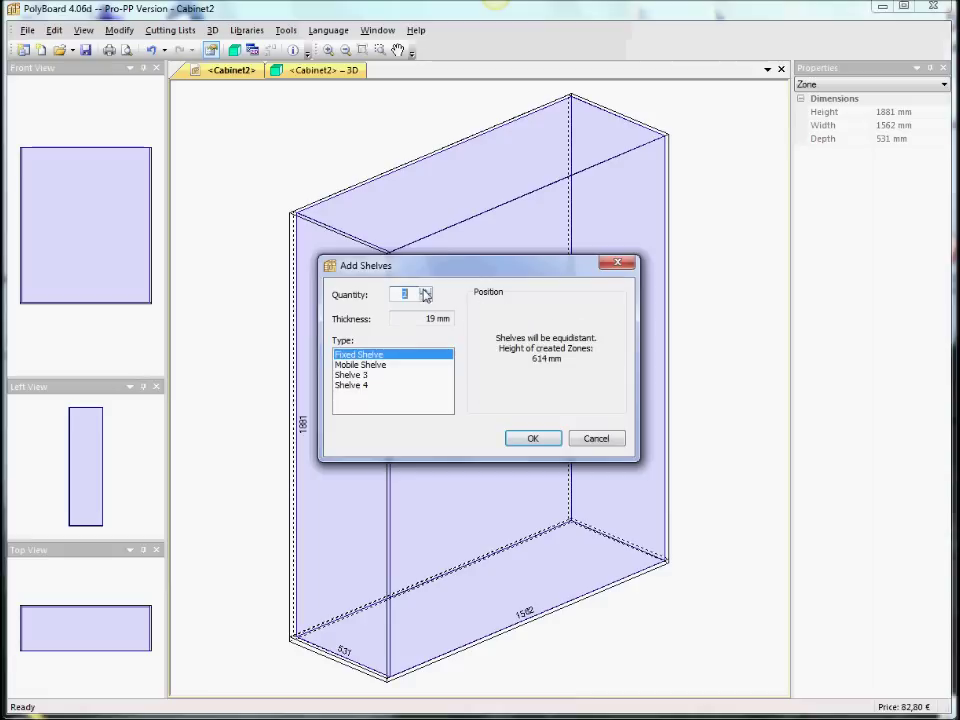
click(425, 291)
click(425, 291)
click(425, 291)
click(425, 291)
click(533, 438)
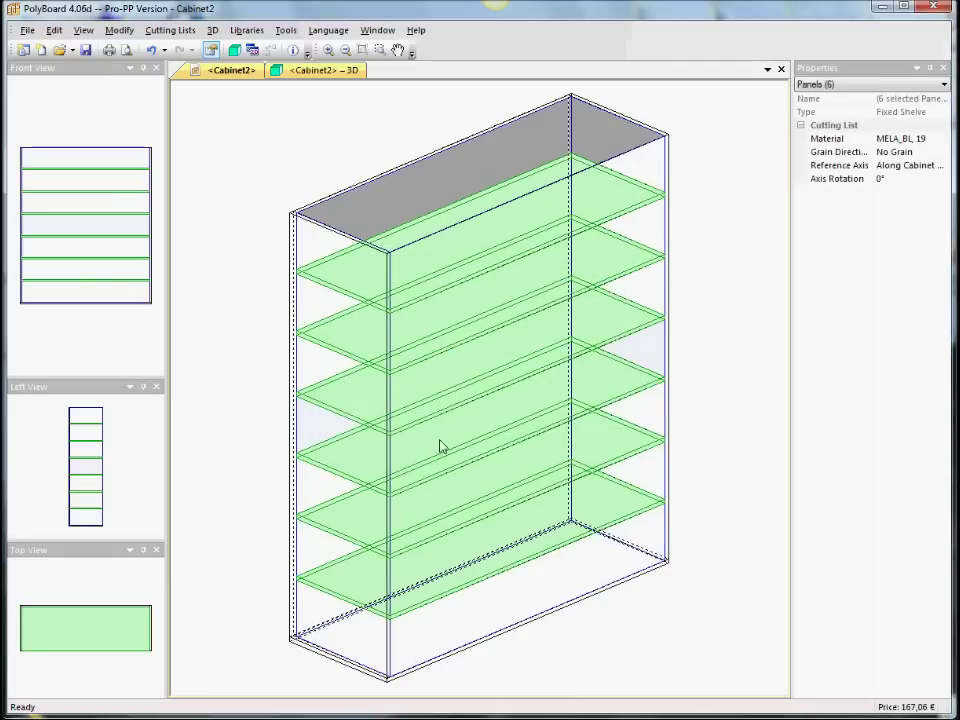
click(333, 72)
mouse_move(467, 328)
mouse_down()
mouse_move(480, 424)
mouse_move(287, 347)
mouse_move(216, 295)
mouse_move(345, 261)
mouse_move(463, 326)
mouse_up()
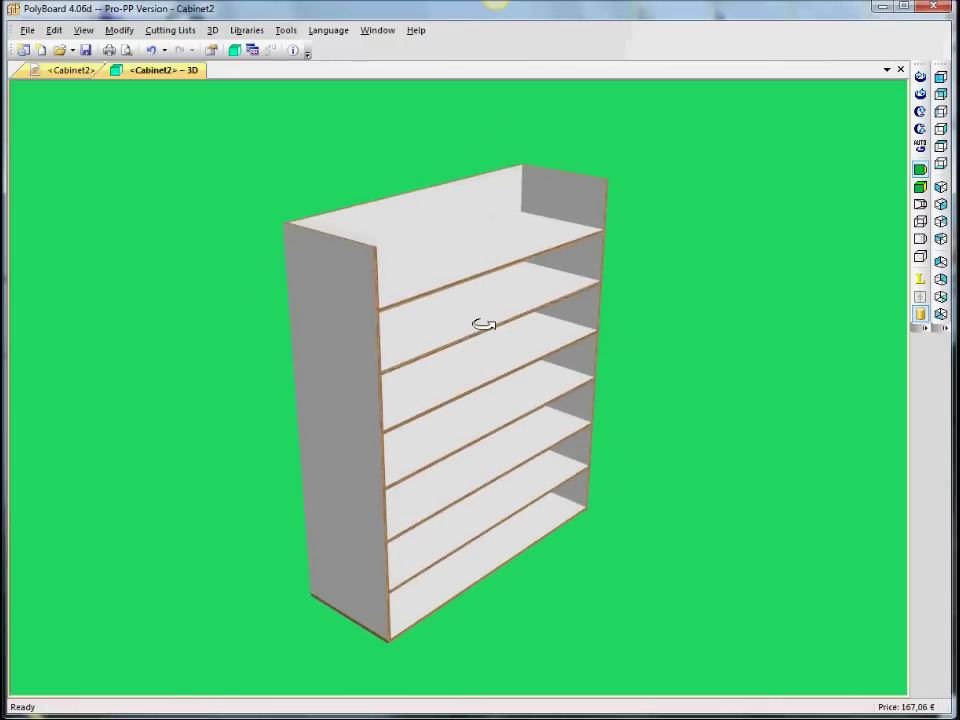
click(70, 70)
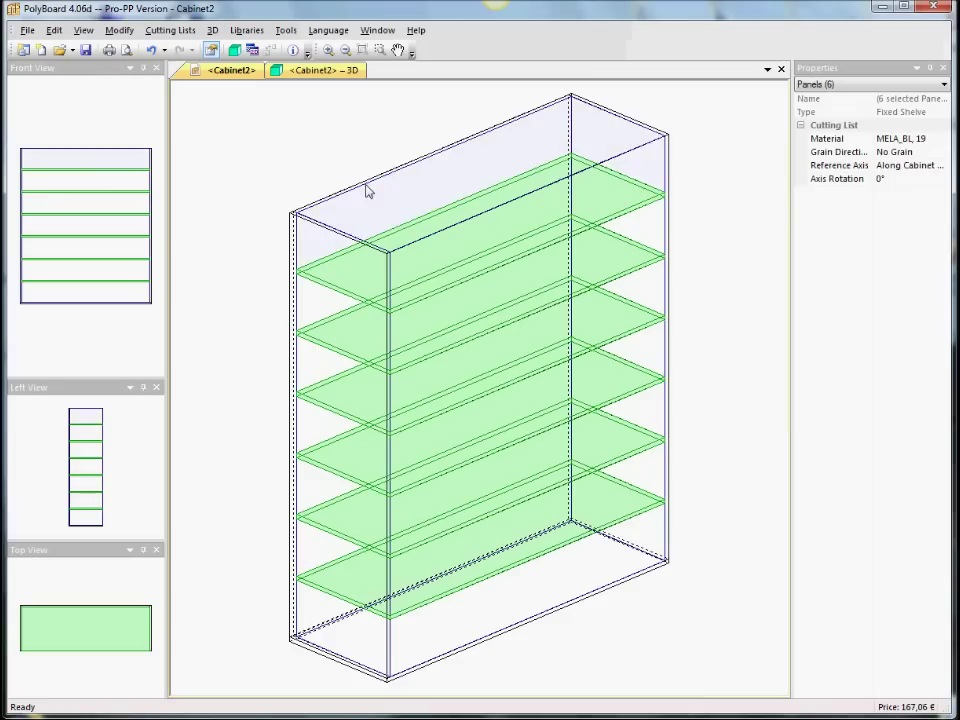
- Remove the cabinet's left side panel and examine the exposed shelf ends up close in 3D
right_click(354, 243)
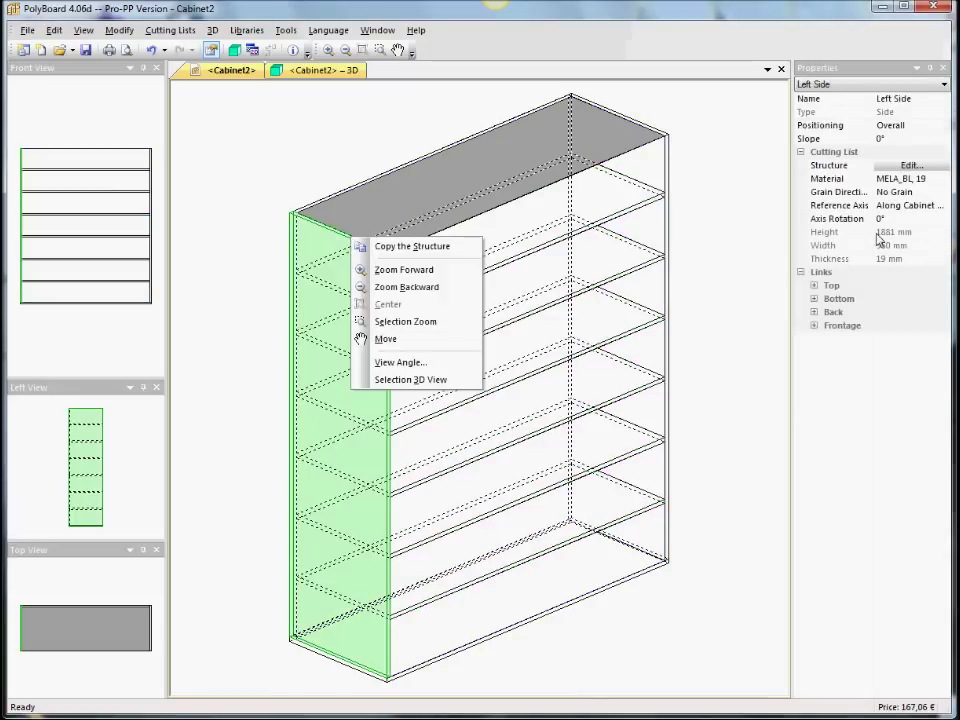
click(696, 321)
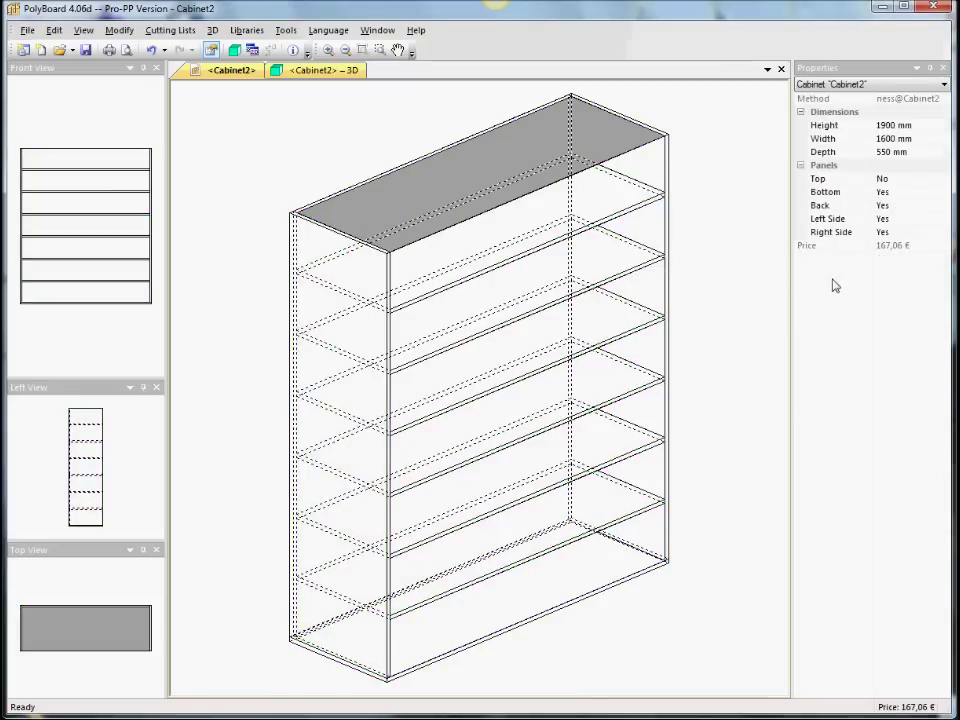
click(895, 219)
click(905, 232)
click(905, 219)
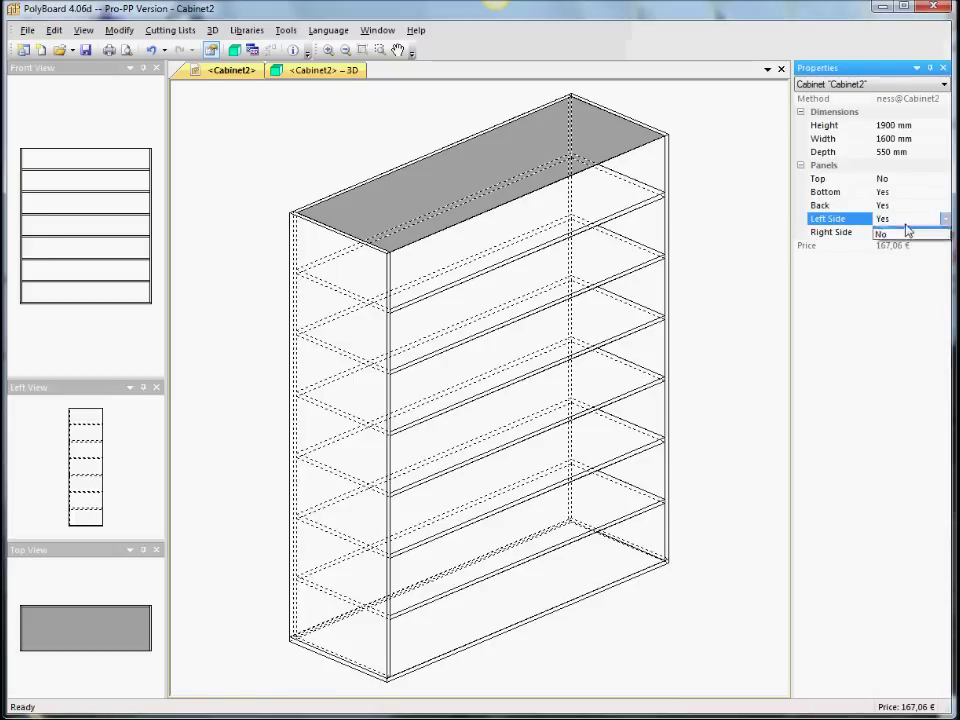
click(900, 243)
click(328, 70)
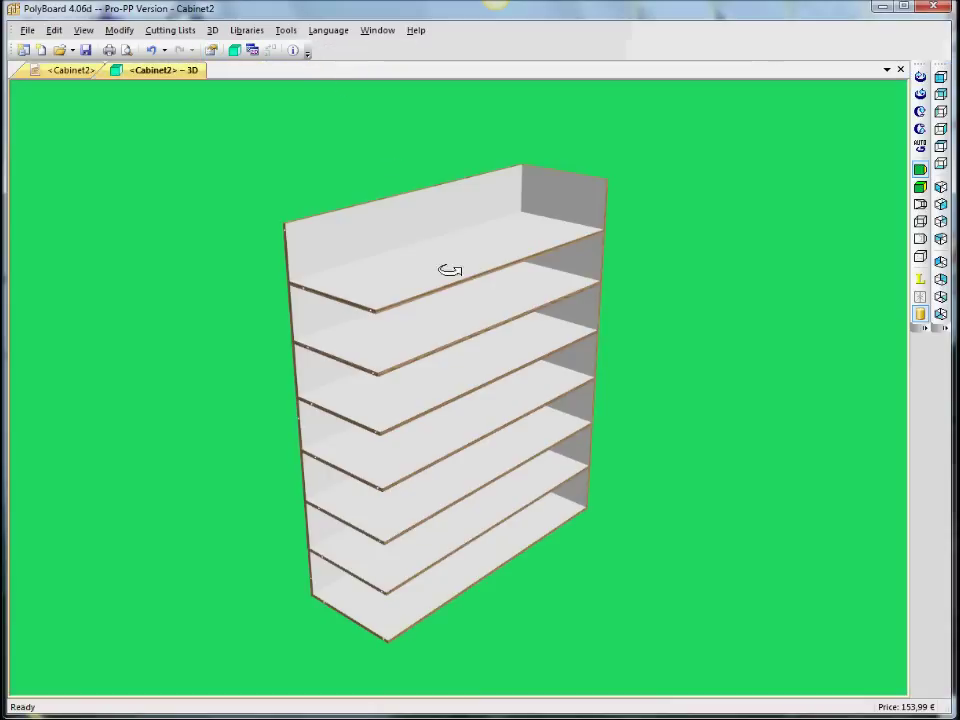
mouse_move(448, 268)
mouse_down()
mouse_move(594, 358)
mouse_move(613, 300)
mouse_move(333, 200)
mouse_move(336, 244)
mouse_move(456, 287)
mouse_up()
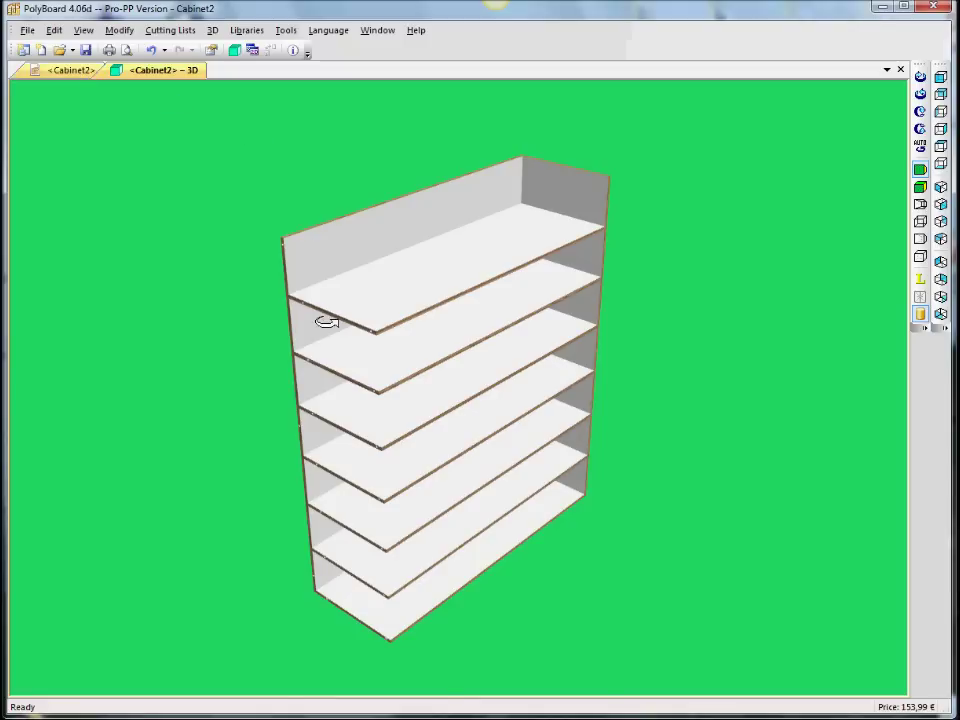
scroll(327, 322, up, 5)
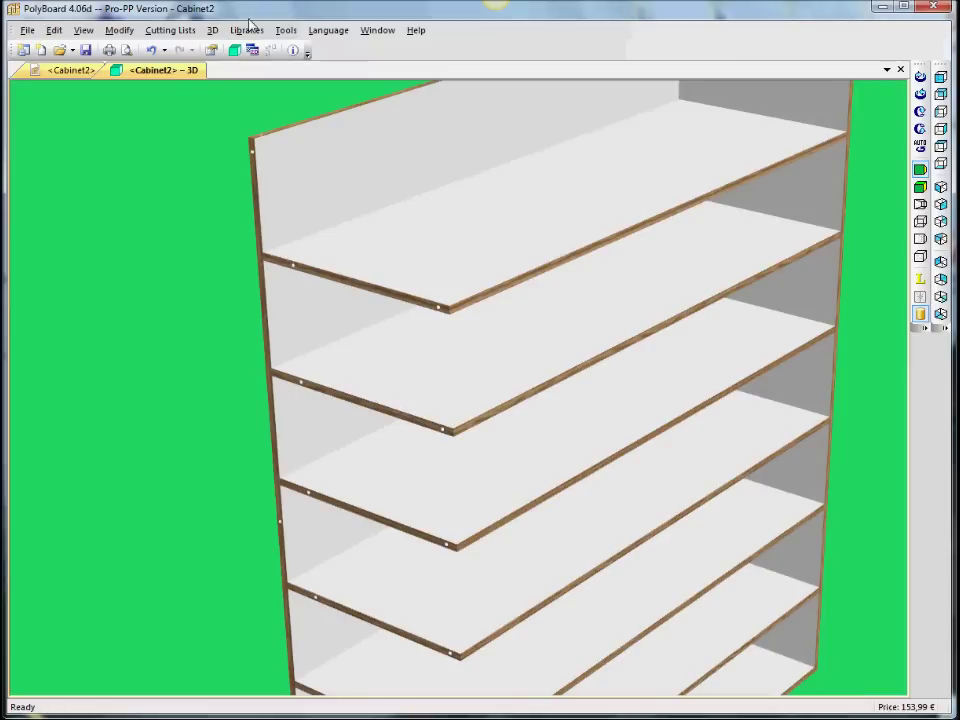
- Apply the DÉFAUT manufacturing method to the whole cabinet and examine the shelf ends in 3D
click(246, 30)
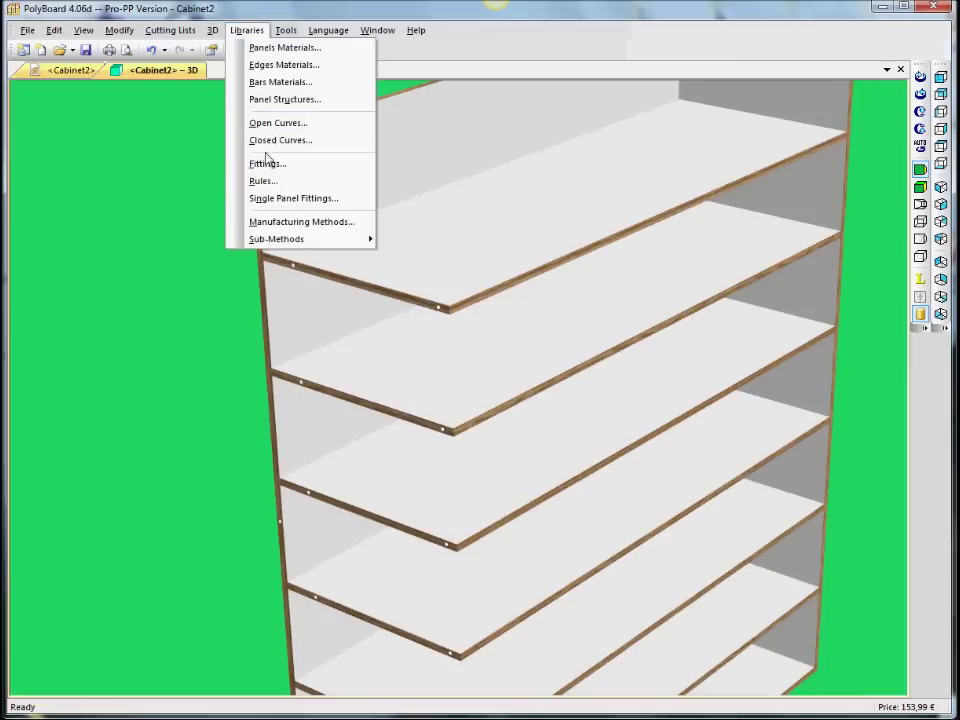
click(301, 221)
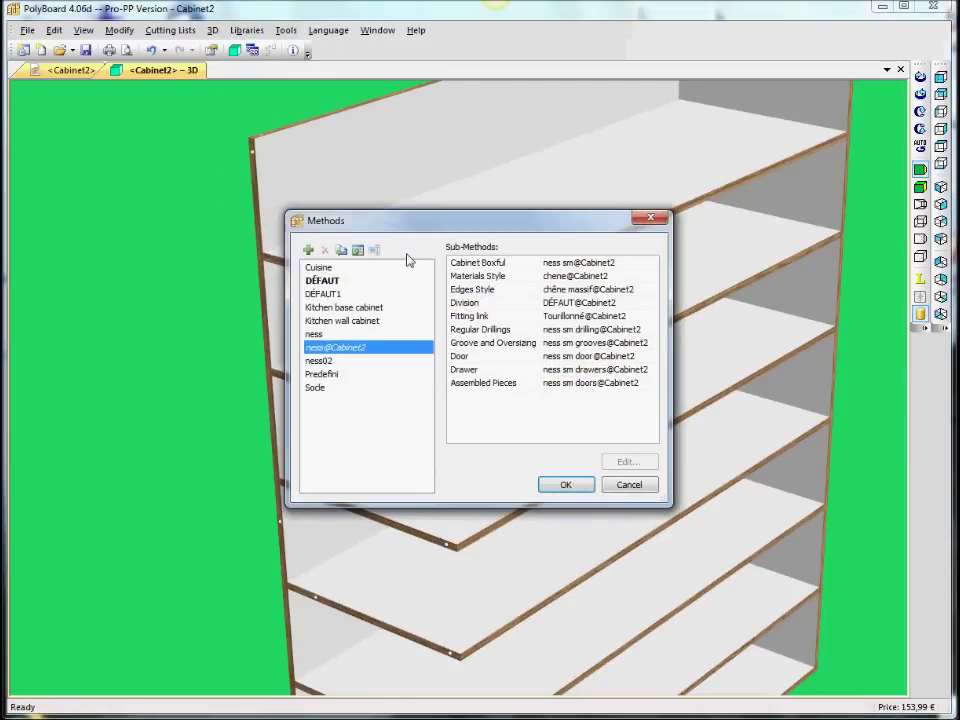
click(333, 282)
double_click(333, 282)
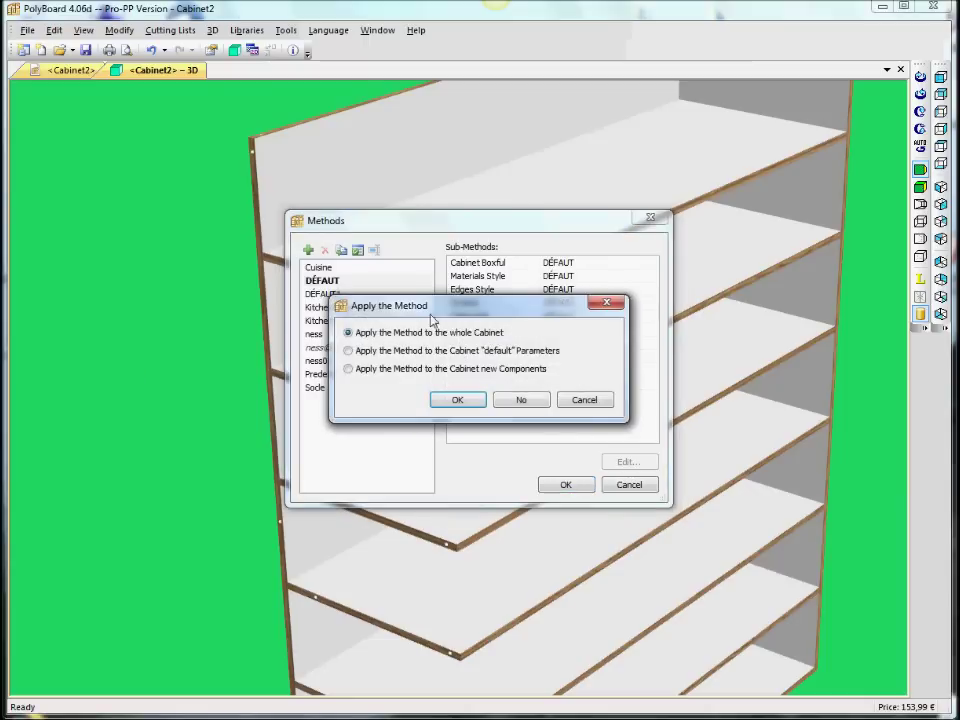
click(457, 400)
drag(456, 366, 480, 349)
scroll(480, 349, up, 3)
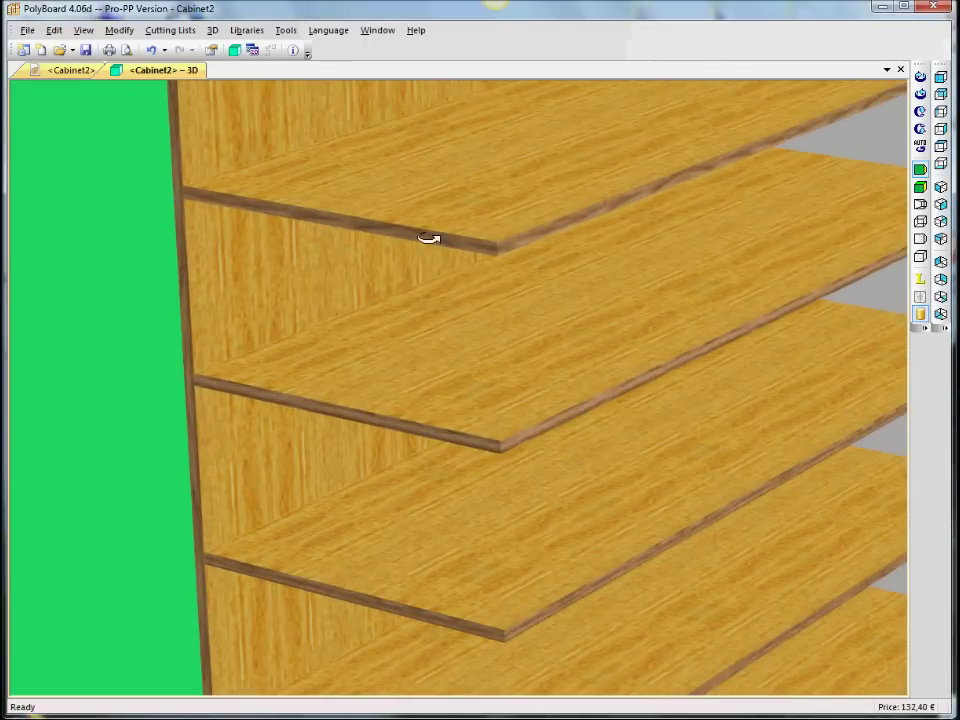
scroll(429, 238, down, 5)
drag(500, 296, 430, 318)
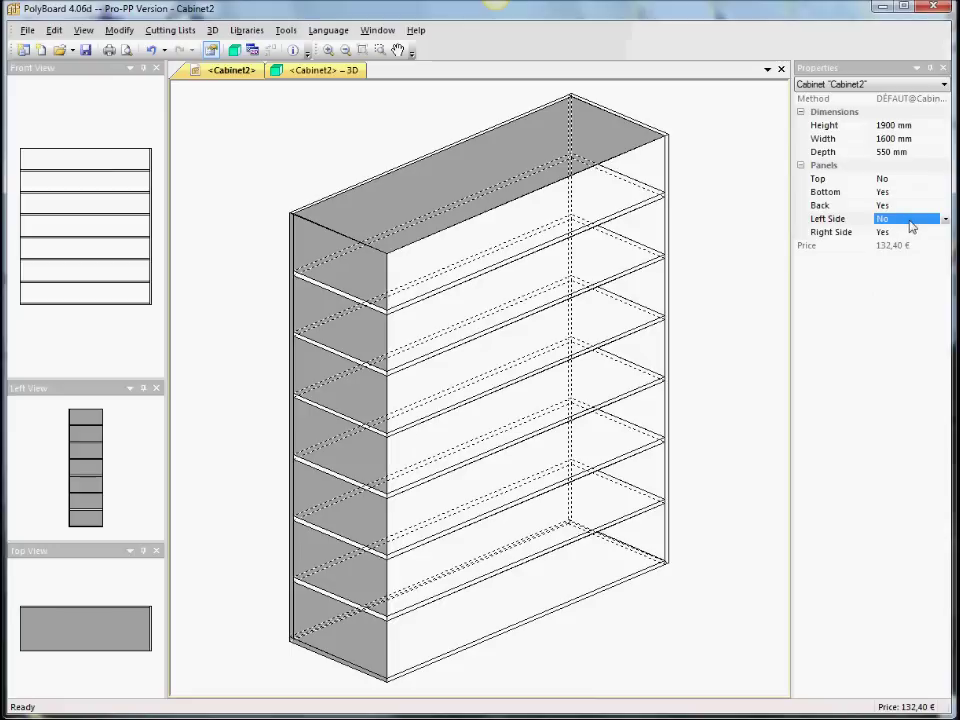
- Undo the changes back to the closed cabinet with all its panels and no shelves, and view it in 3D
click(151, 50)
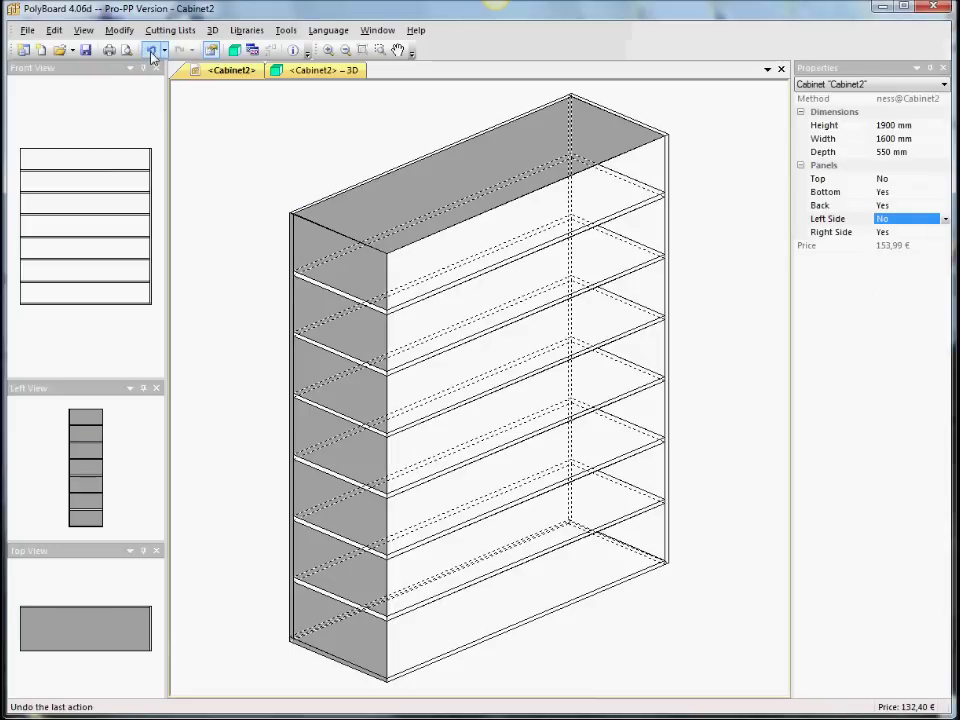
click(151, 50)
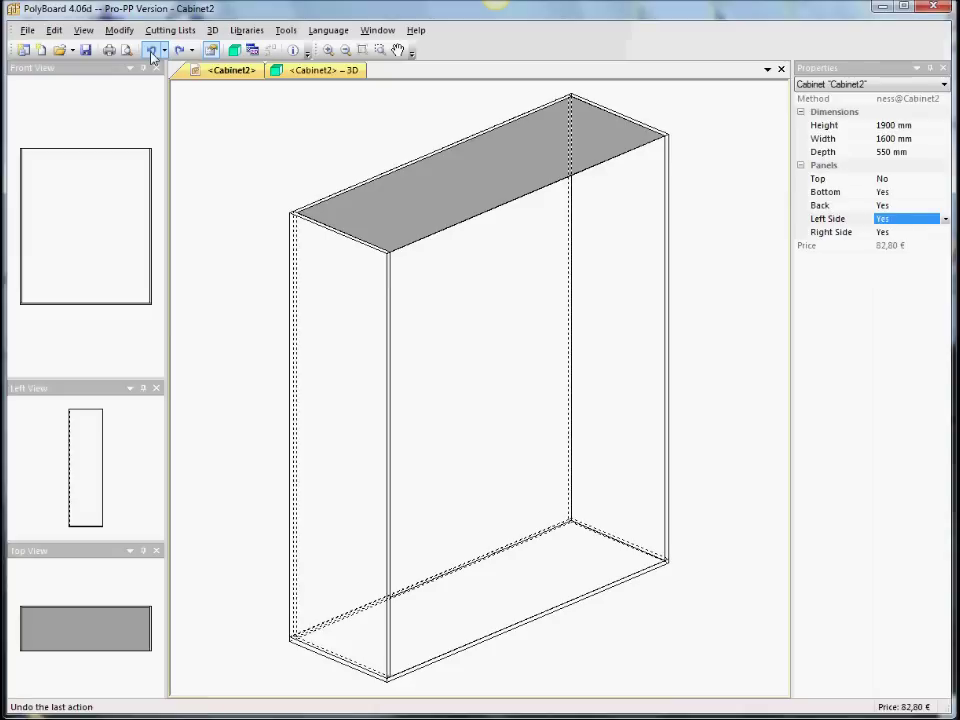
click(151, 50)
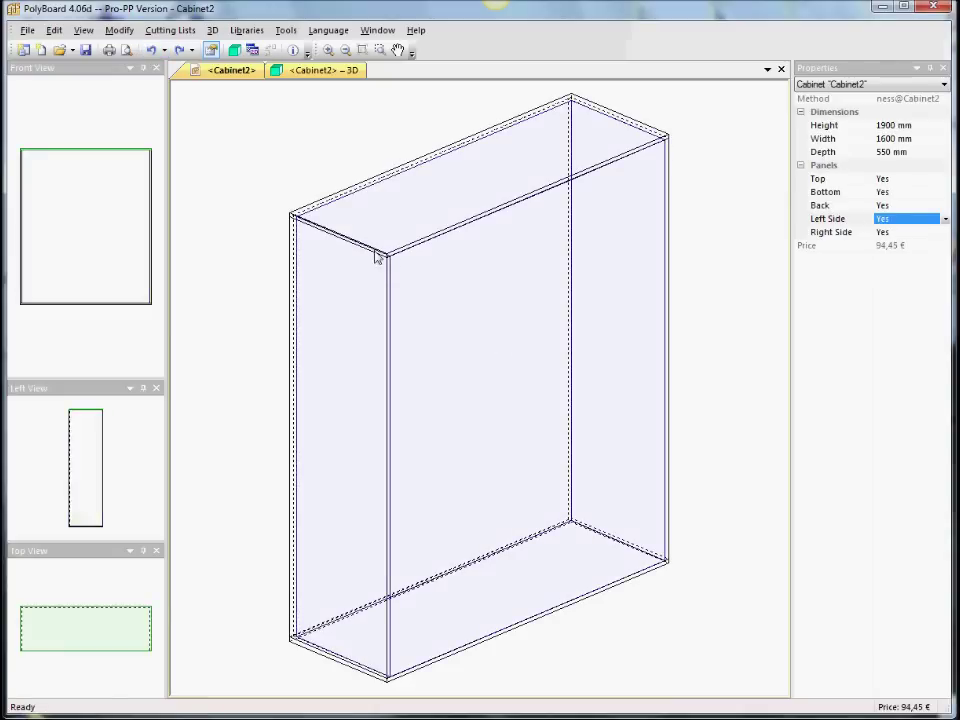
click(322, 71)
drag(399, 203, 366, 366)
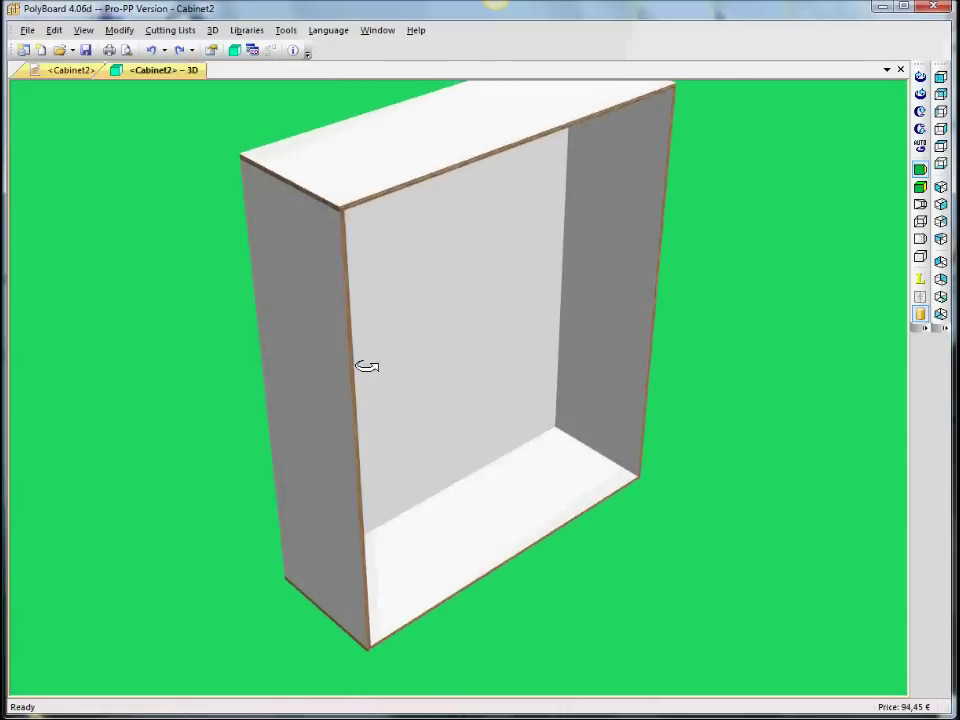
click(70, 74)
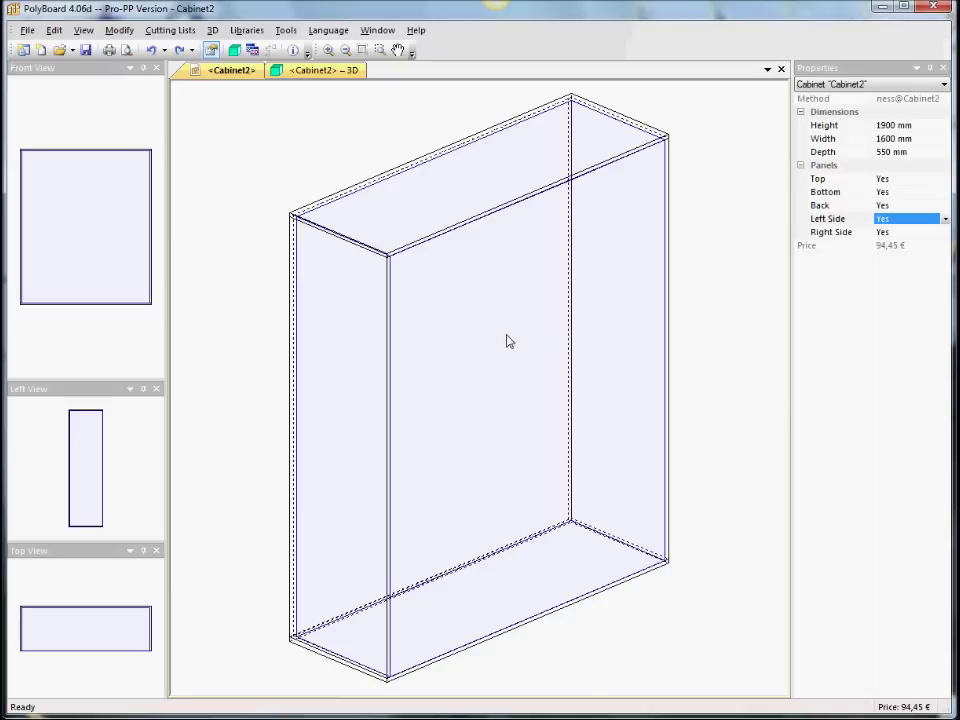
- Set the slope of the cabinet's left side panel to 20°
click(390, 268)
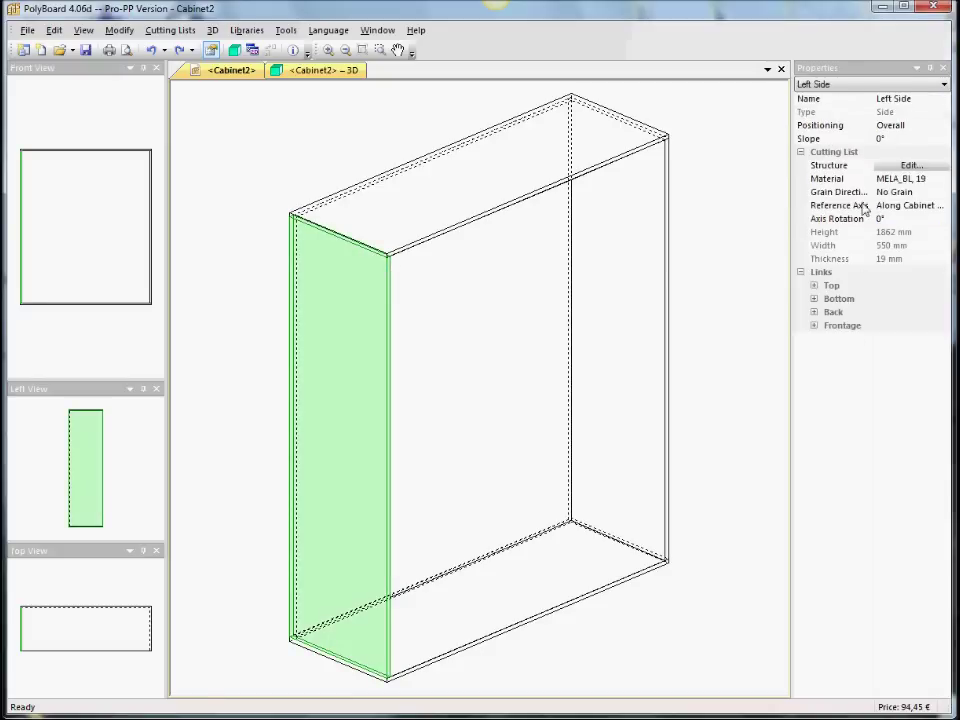
click(880, 140)
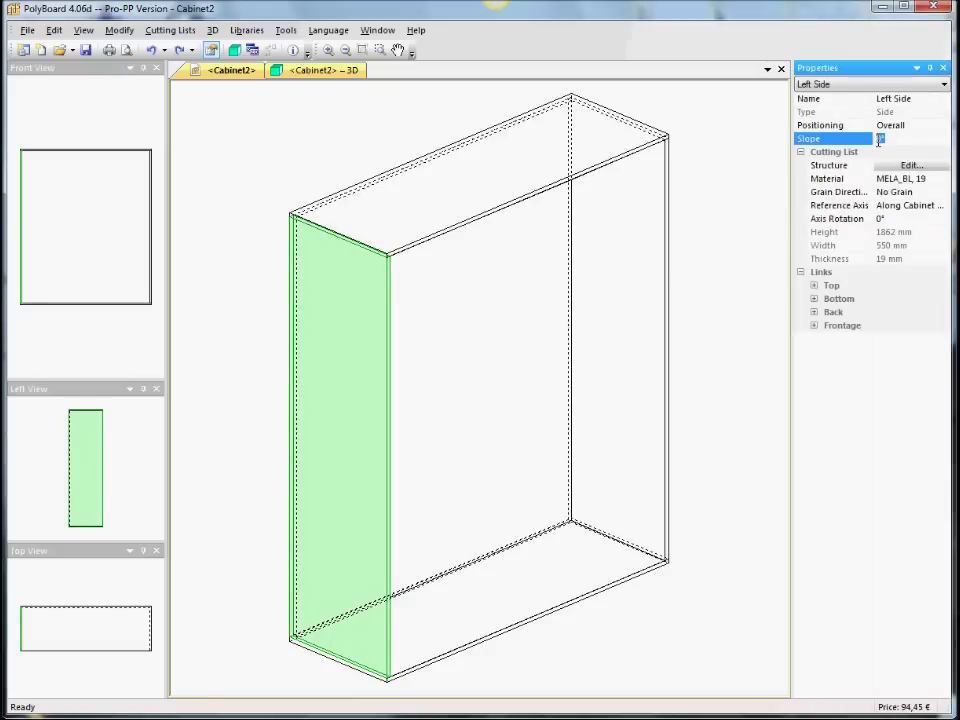
key(Return)
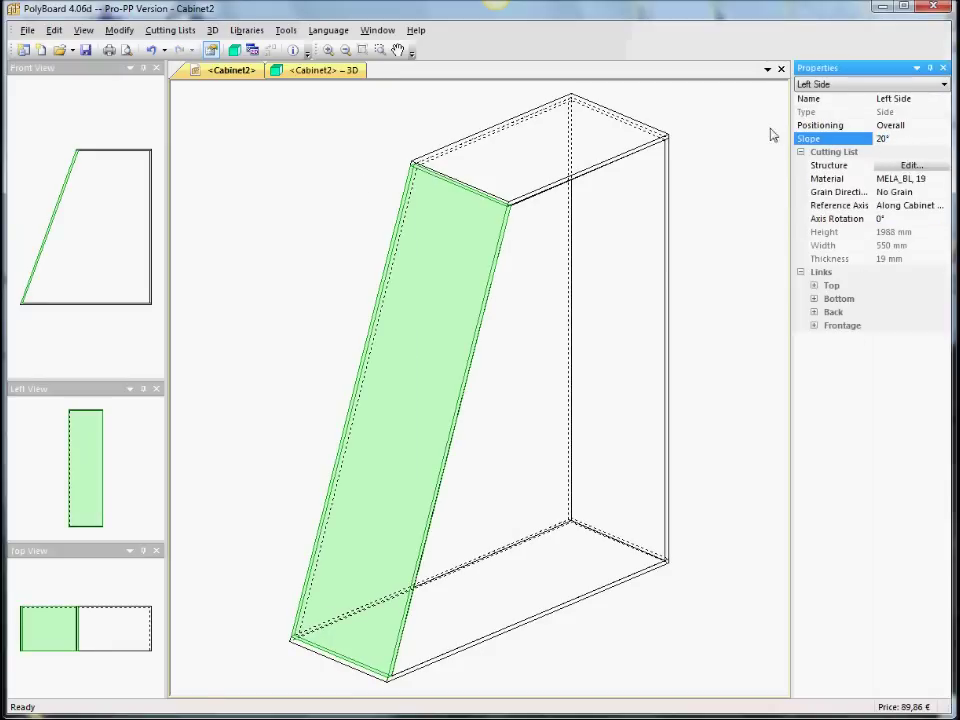
- Slope the cabinet's right side panel by 20° and reduce that slope to 10°
click(667, 150)
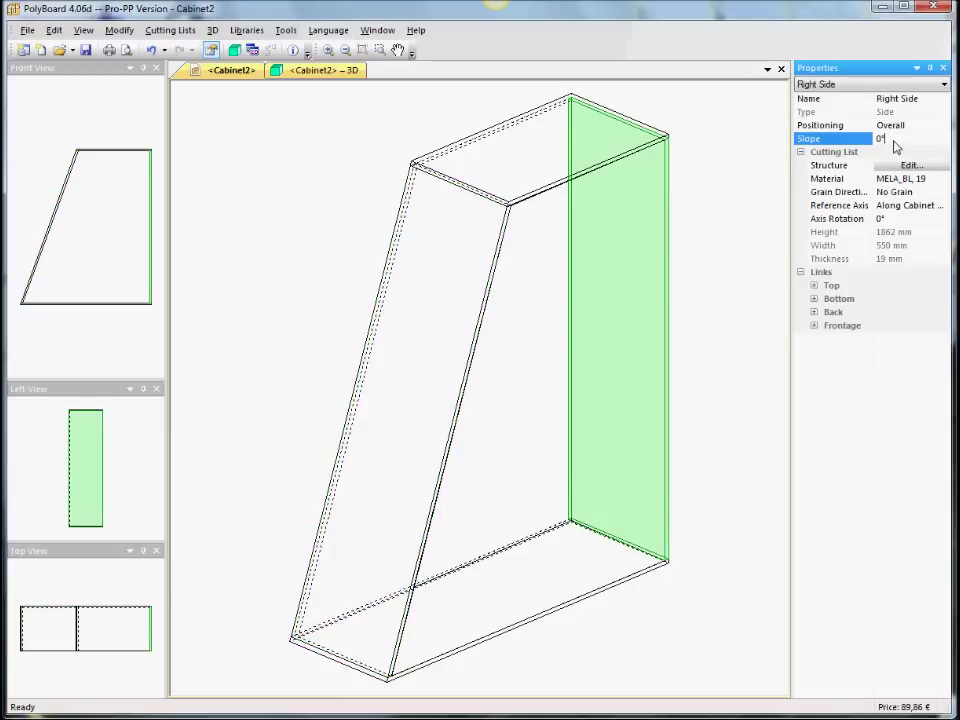
click(845, 142)
text(20)
key(Return)
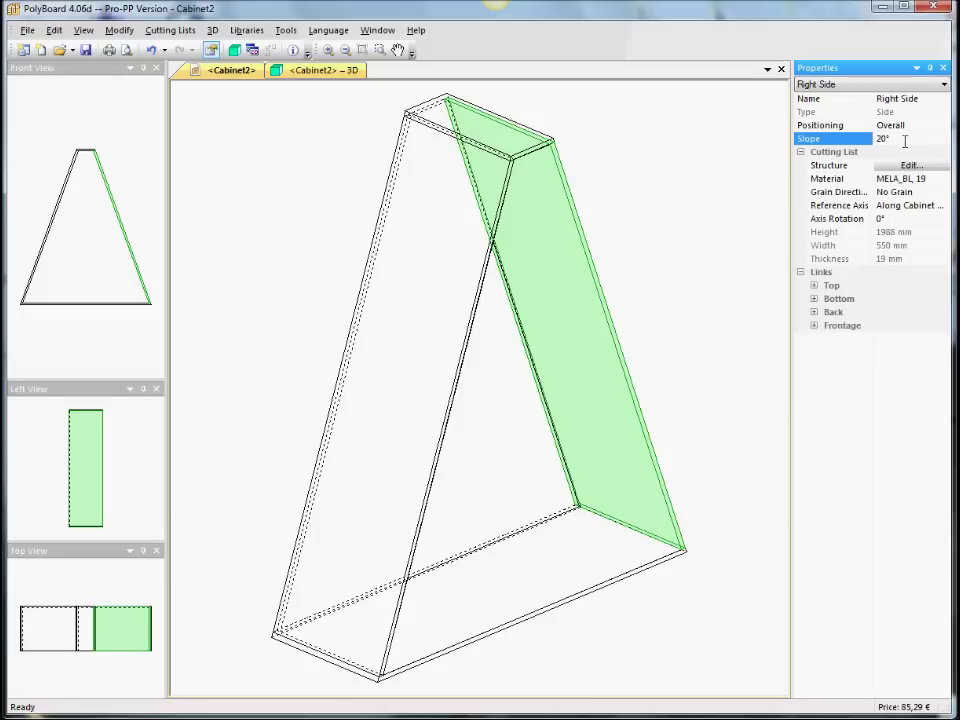
text(10)
key(Return)
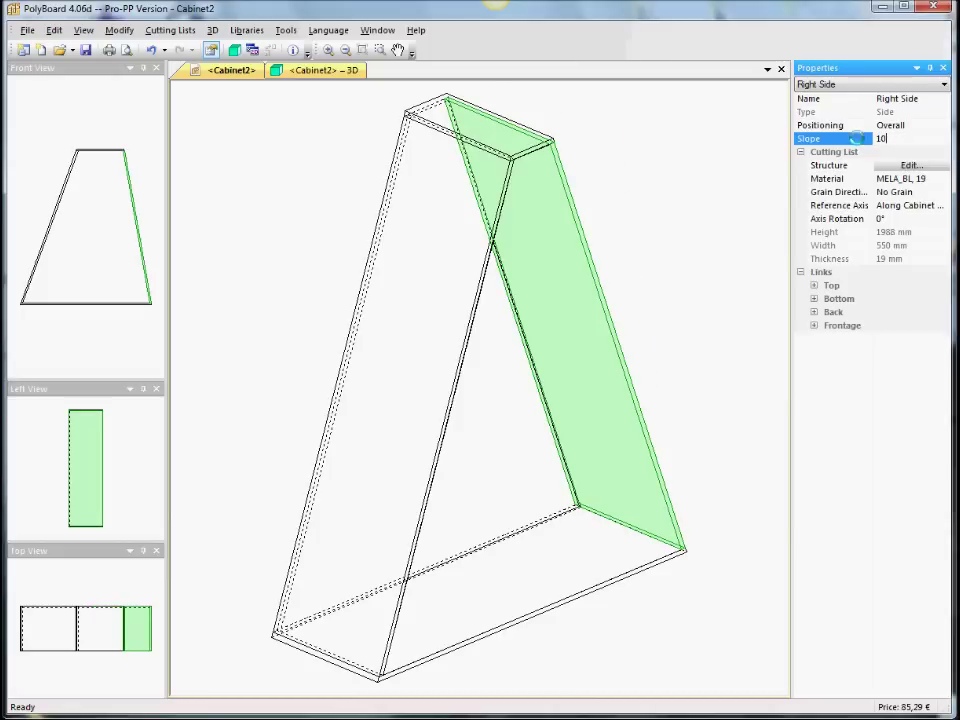
- Set both the width slope and the depth slope of the cabinet's top panel to 200 mm
click(567, 168)
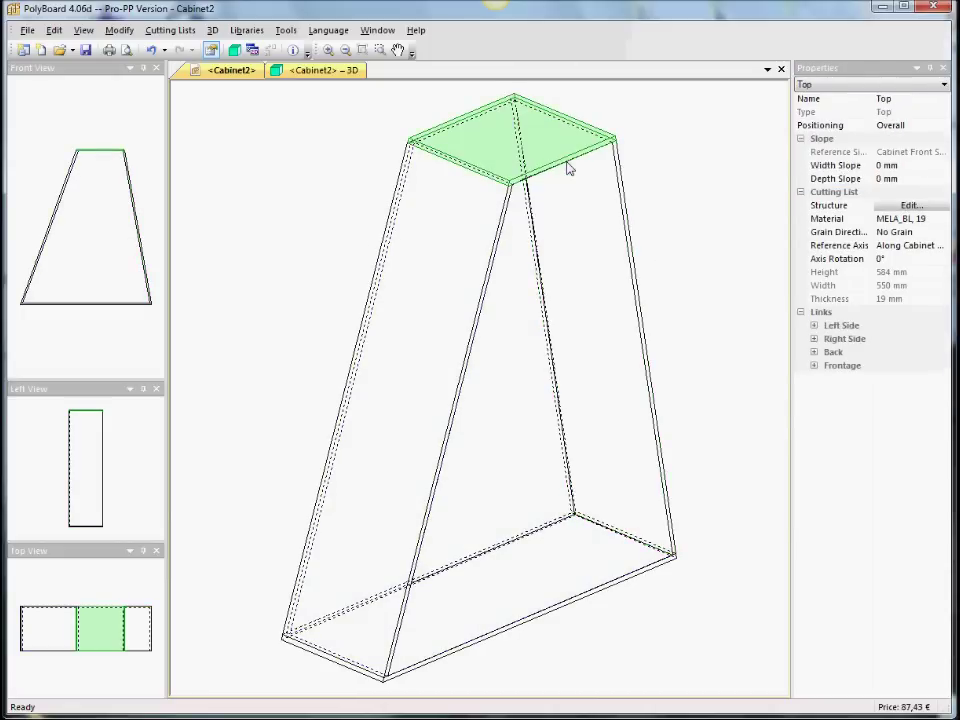
click(886, 165)
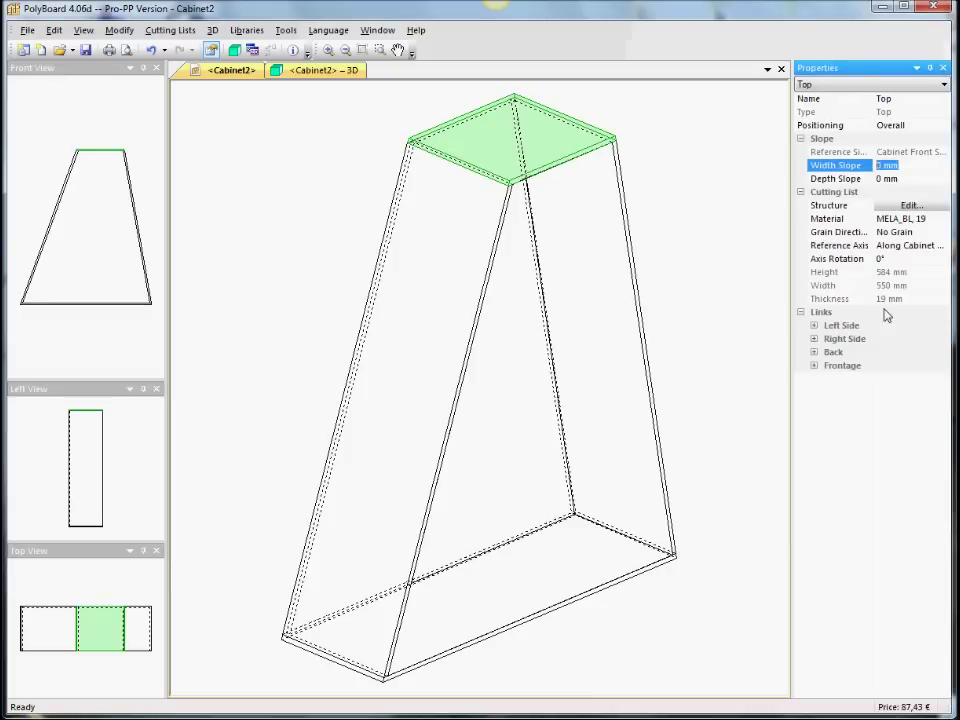
text(200)
key(Return)
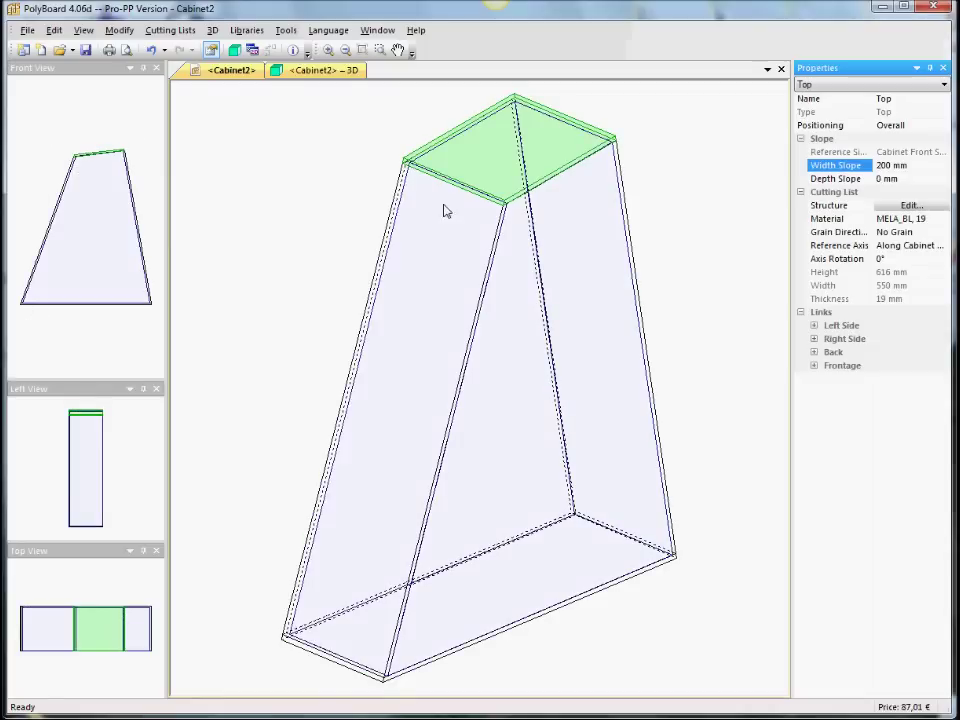
click(892, 178)
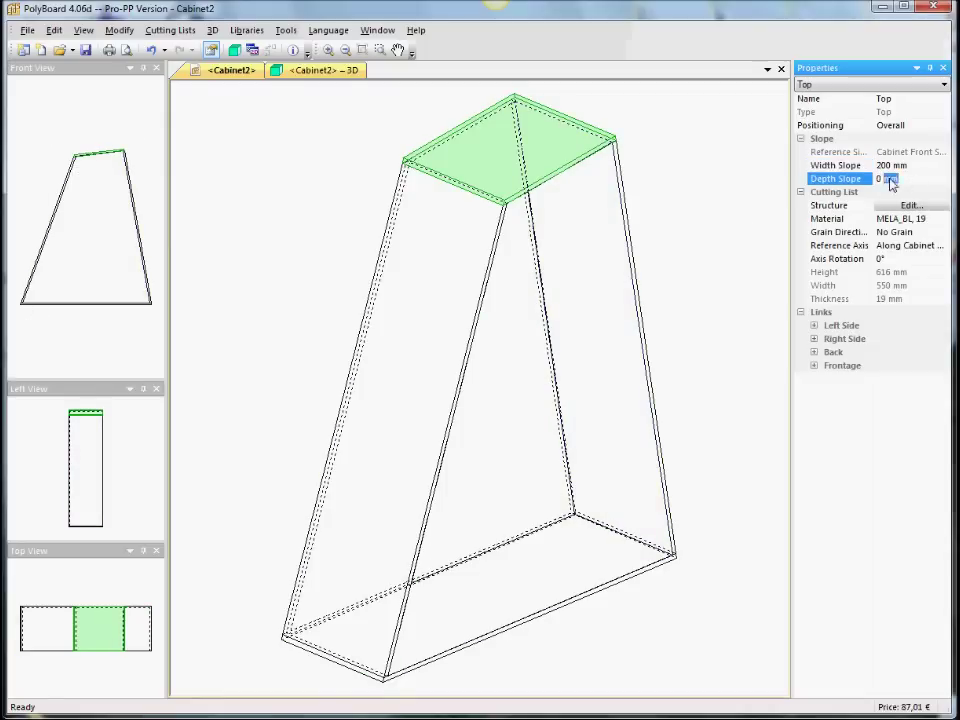
text(200)
key(Return)
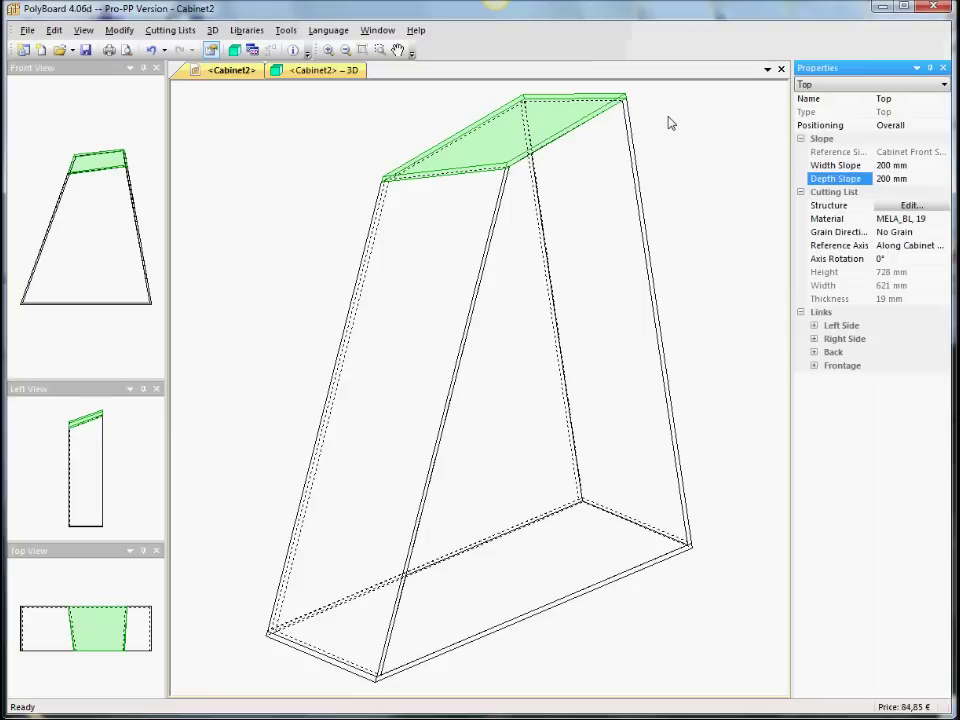
- Add six equidistant fixed shelves to the zone inside the sloped cabinet
click(507, 440)
right_click(506, 439)
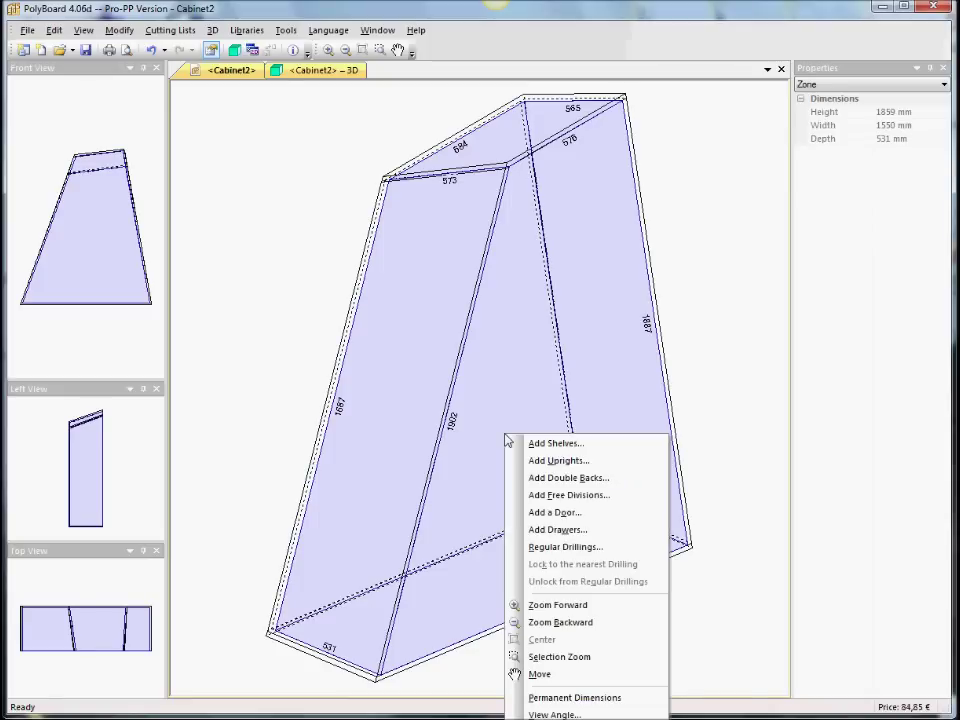
click(540, 443)
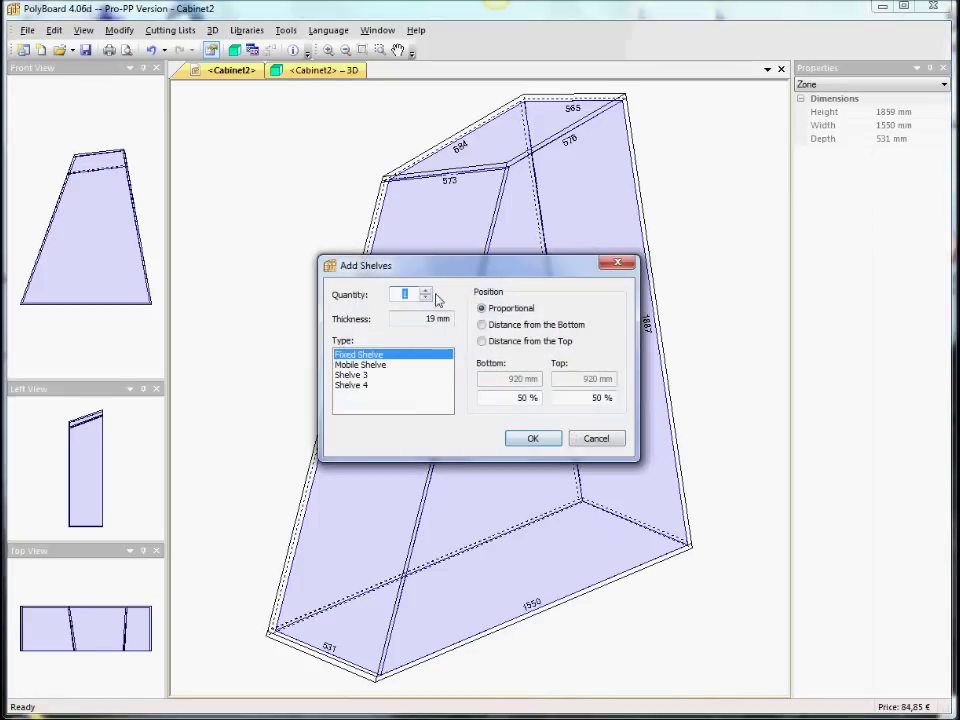
click(425, 291)
click(425, 291)
click(425, 291)
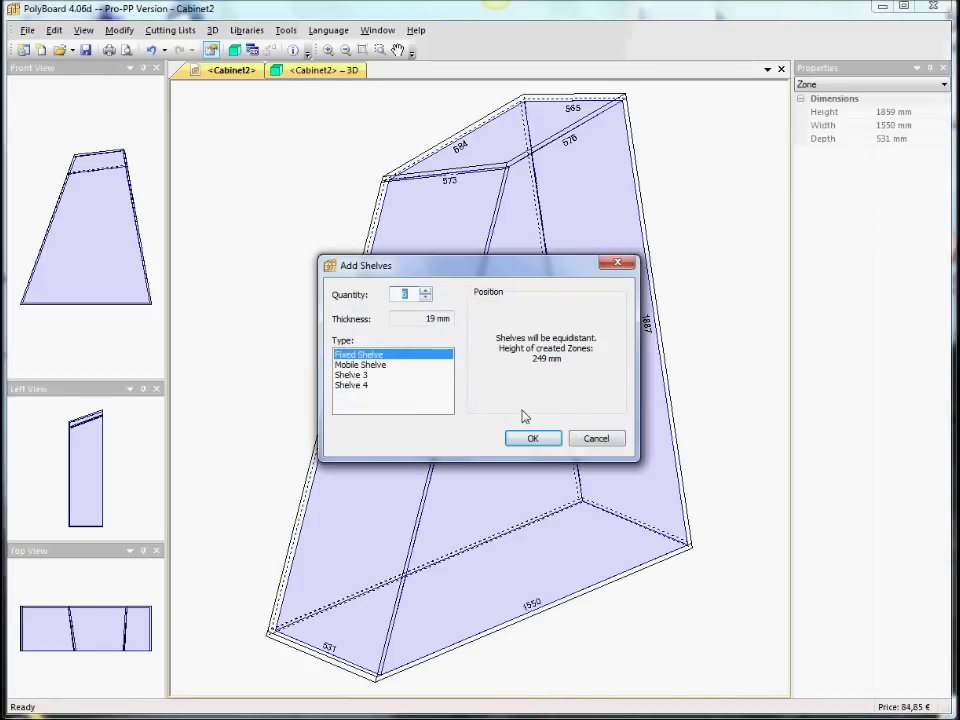
click(534, 439)
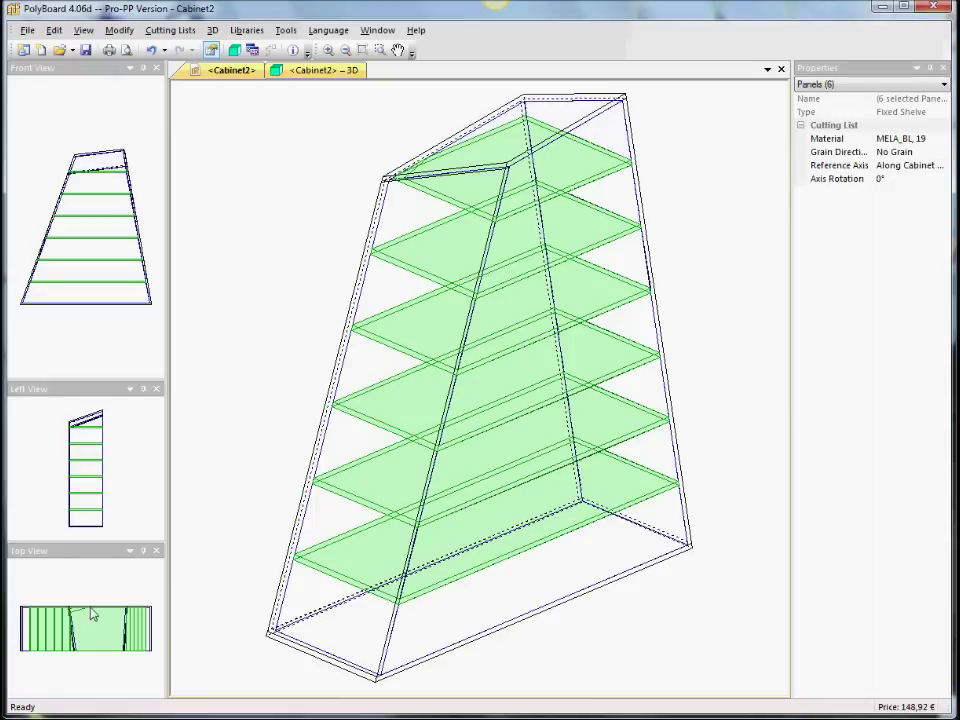
- Convert the cabinet to a free shape
click(127, 36)
mouse_move(223, 320)
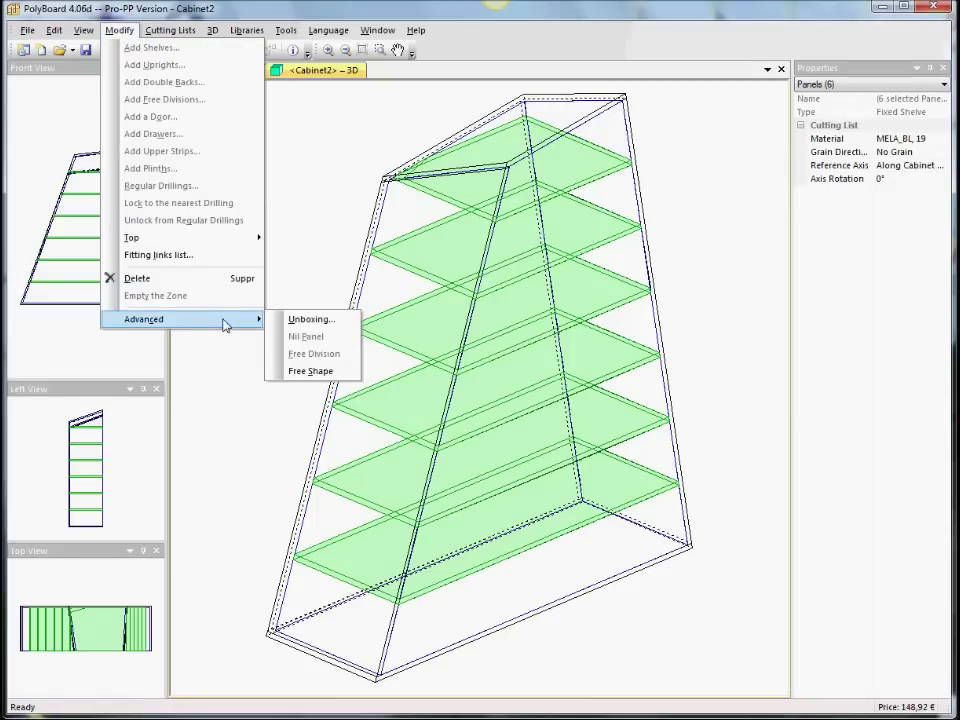
click(317, 371)
click(733, 514)
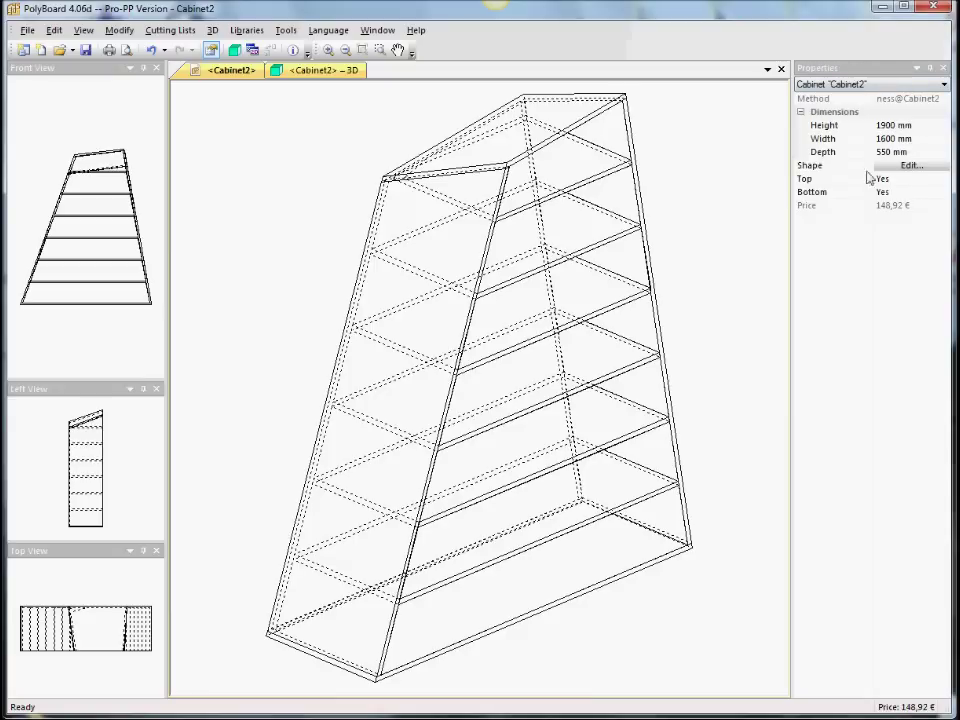
- Move the right corners of the cabinet's plan shape to 1600, 800 and 1600, -400, and examine the cabinet in 3D
click(911, 166)
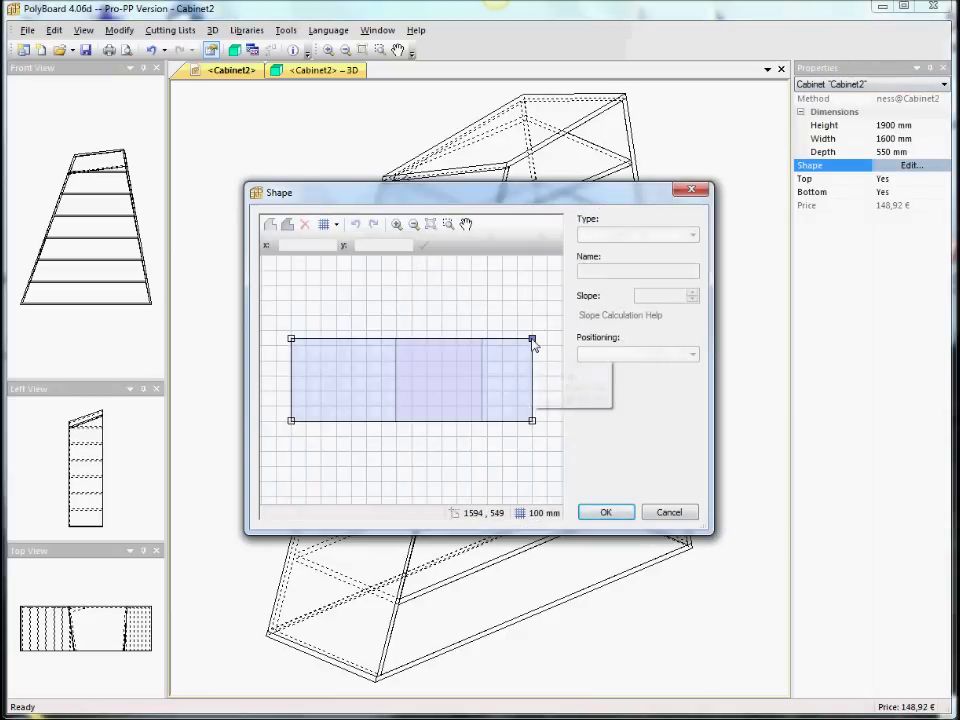
drag(533, 341, 532, 300)
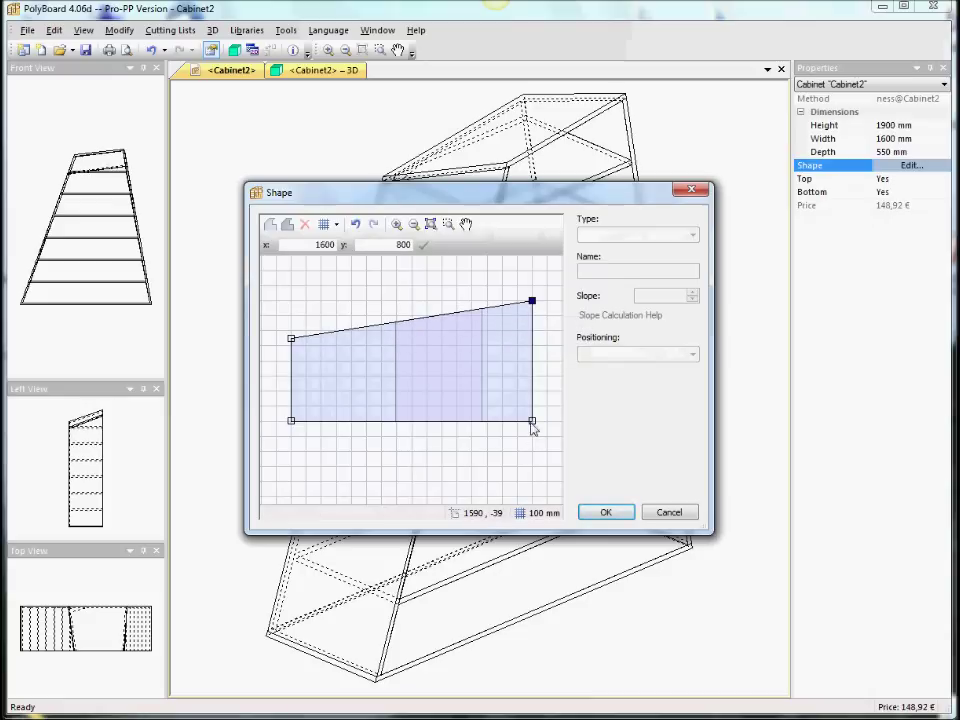
drag(532, 423, 532, 481)
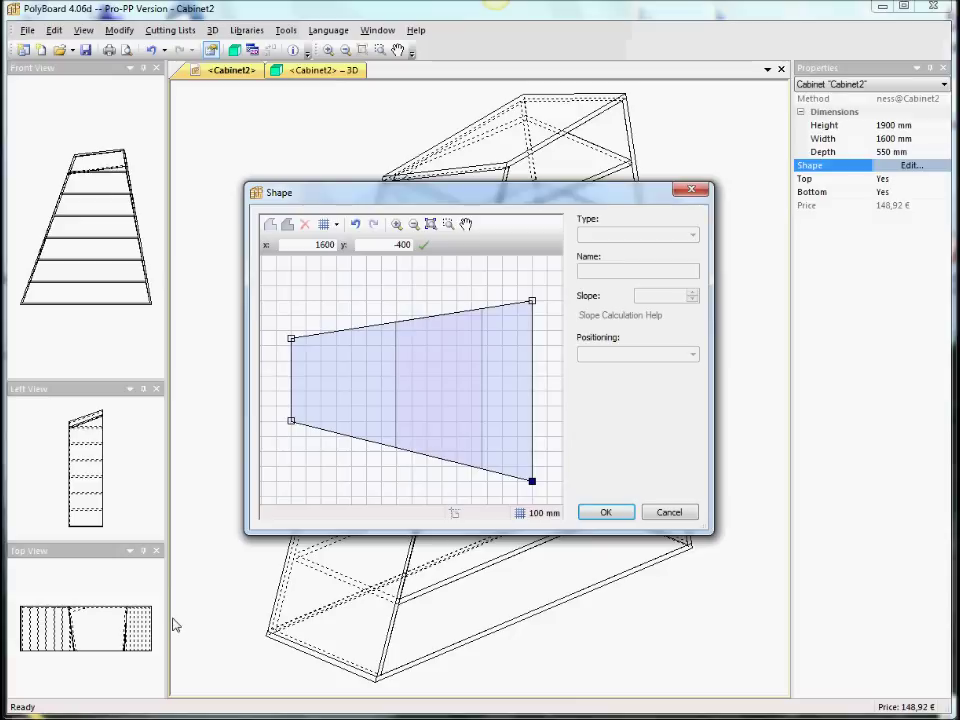
click(617, 514)
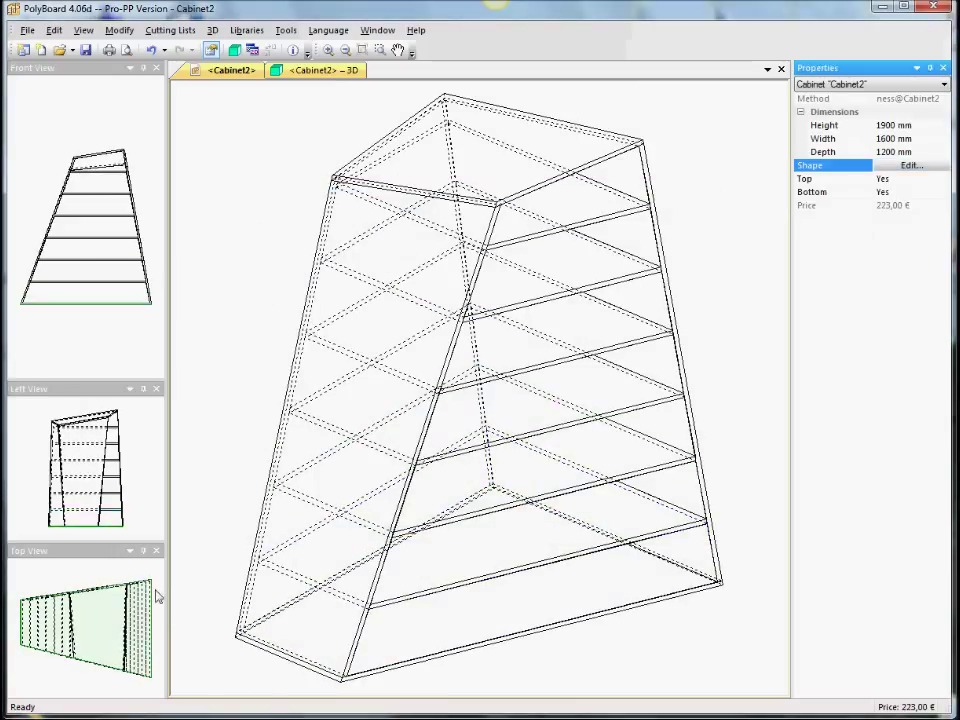
double_click(340, 74)
drag(578, 458, 462, 418)
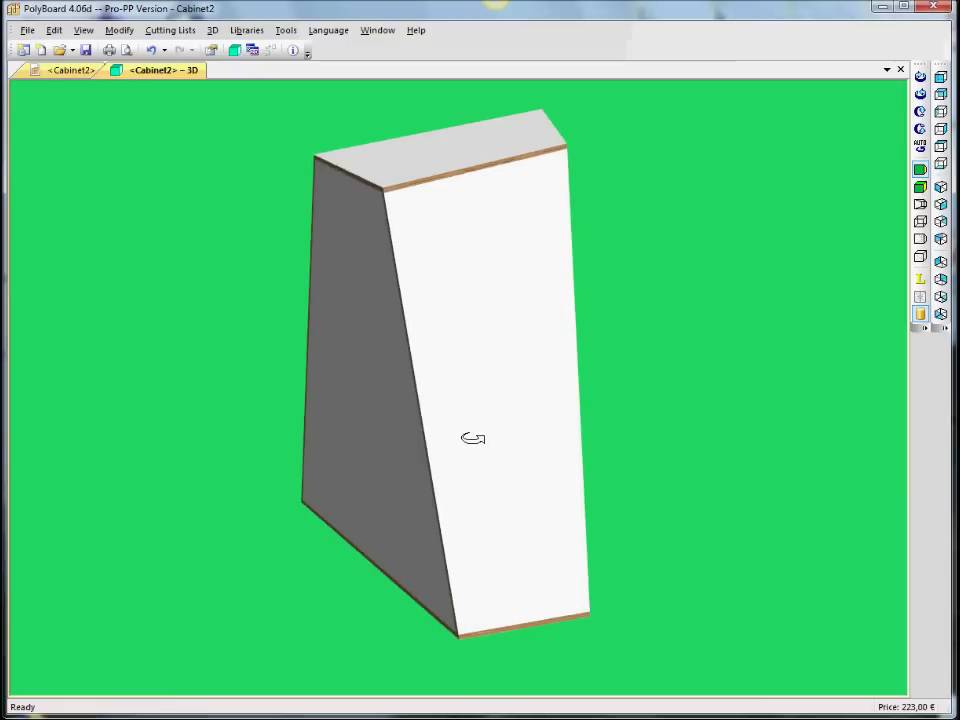
drag(659, 466, 358, 424)
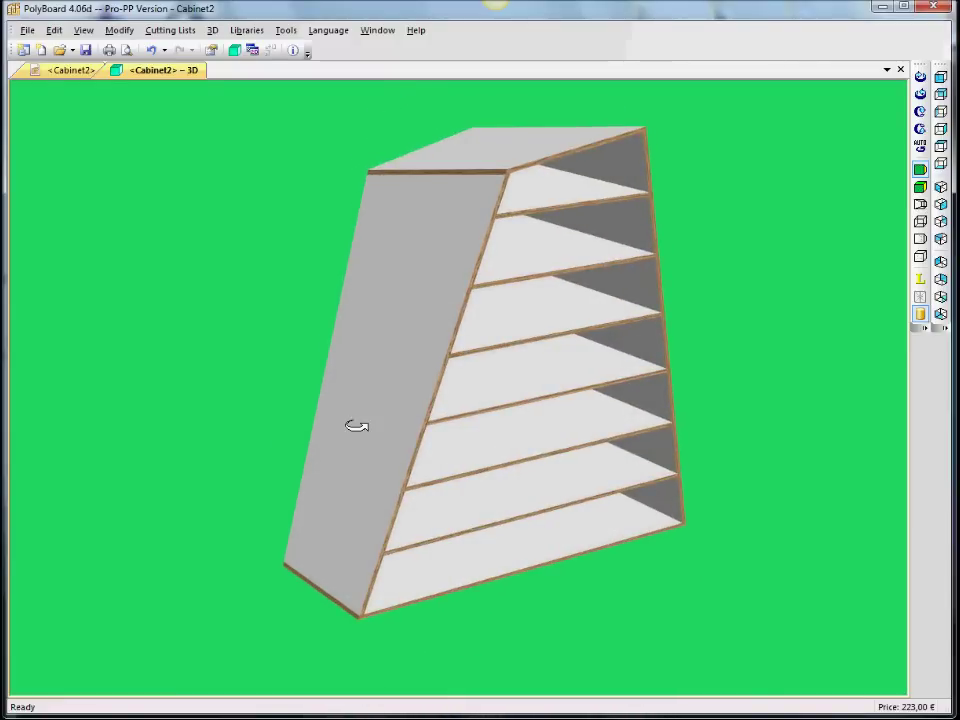
click(24, 49)
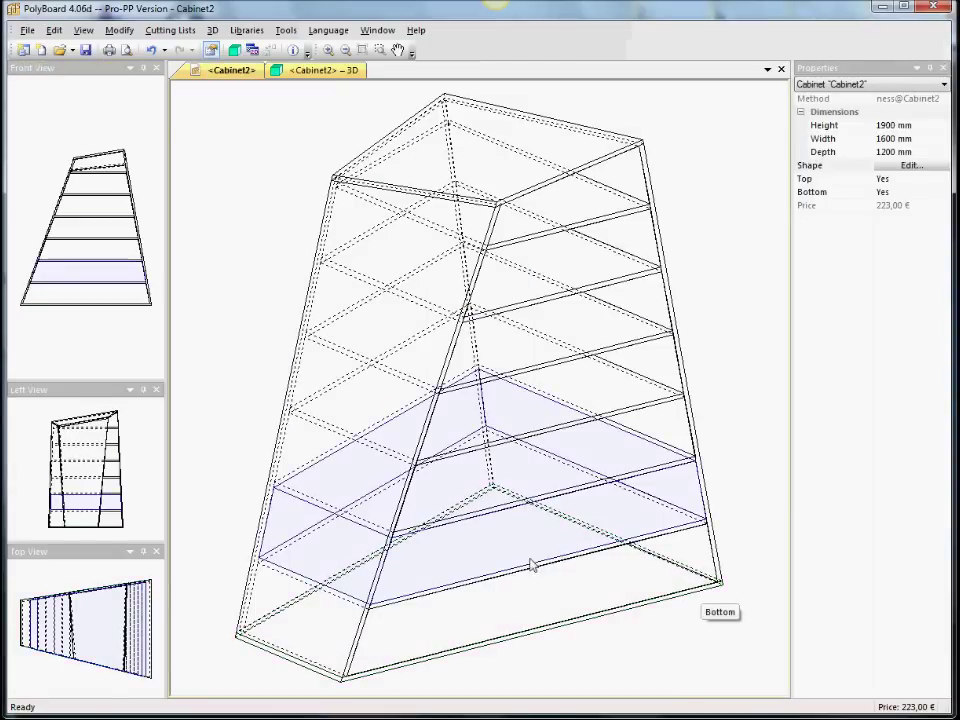
- Undo the shape, shelf and slope changes back to the plain rectangular box cabinet
click(153, 53)
click(153, 53)
click(153, 53)
click(153, 53)
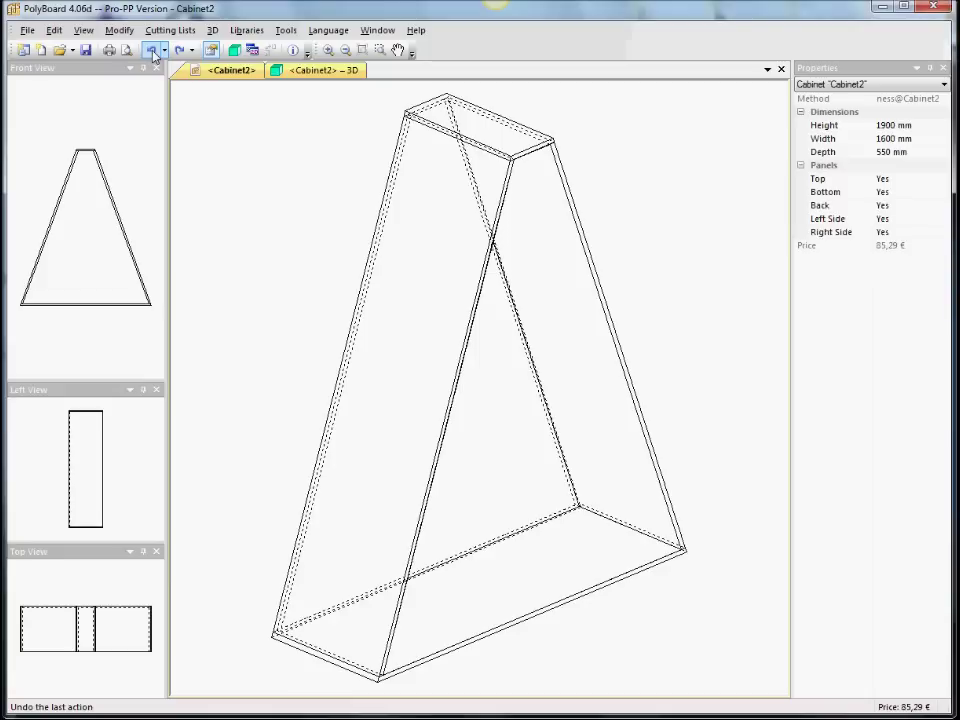
click(153, 53)
click(153, 53)
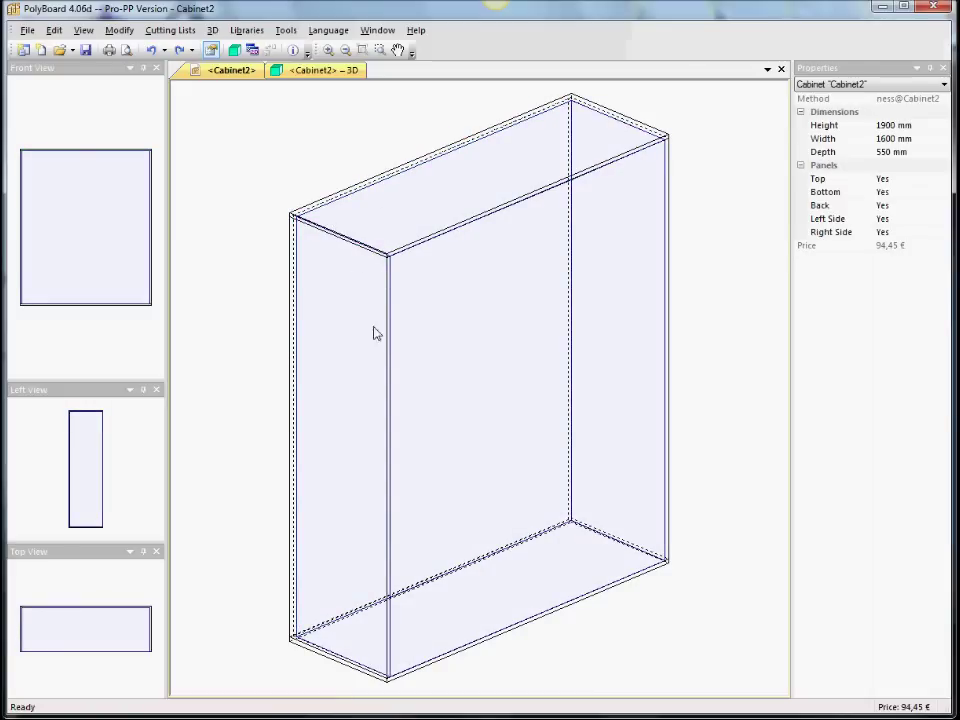
- Add an unboxing with Bottom as main panel and Frontage as secondary panel, both 100 mm long, and examine it in 3D
click(120, 31)
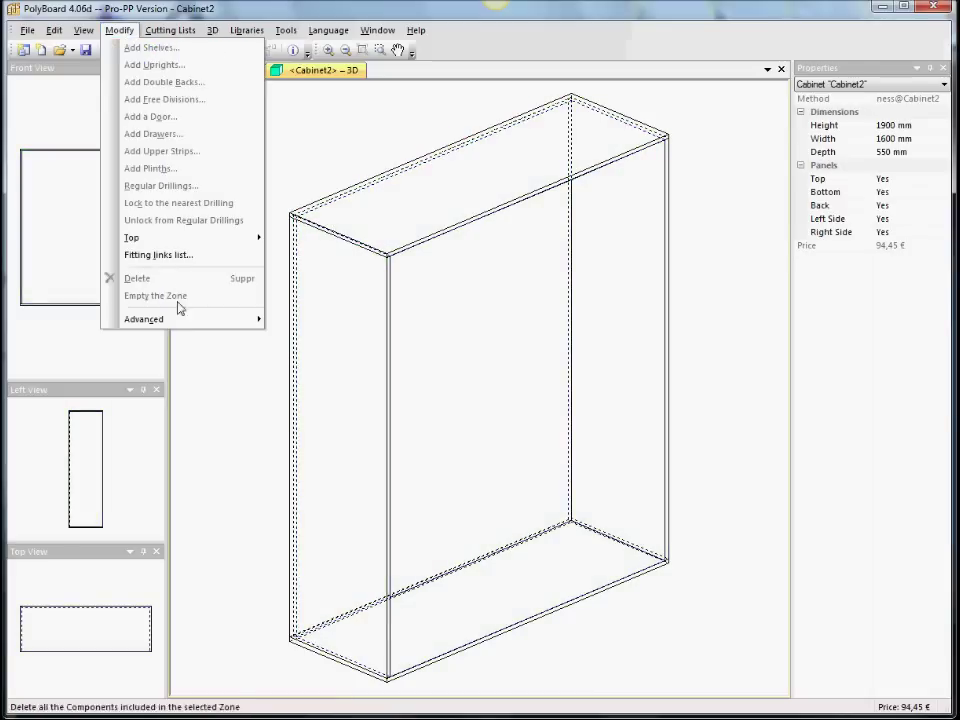
mouse_move(182, 319)
click(300, 321)
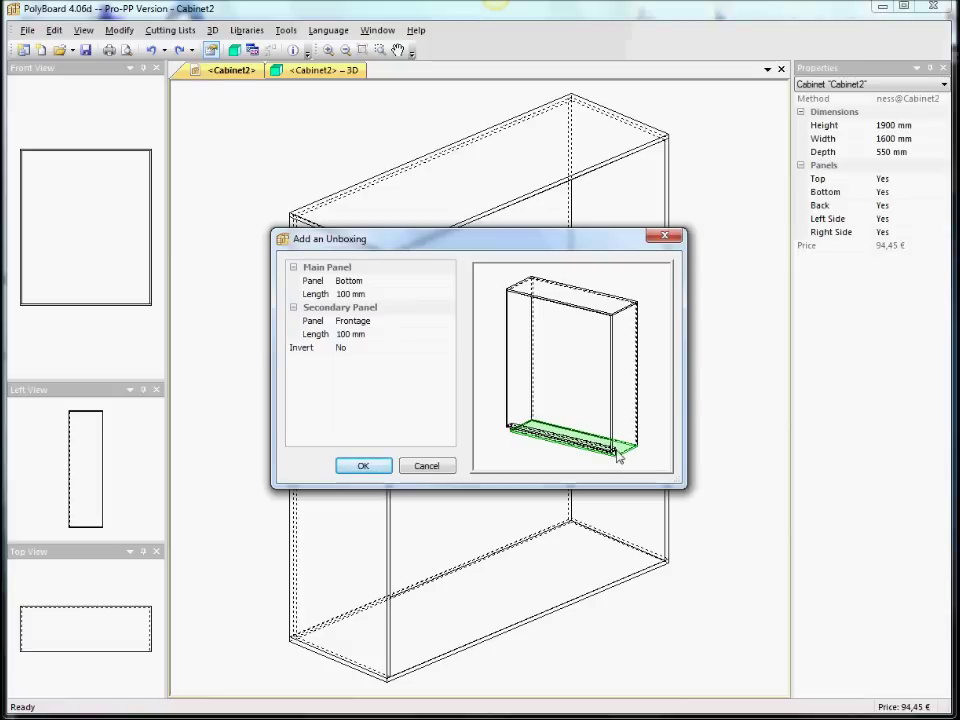
click(375, 468)
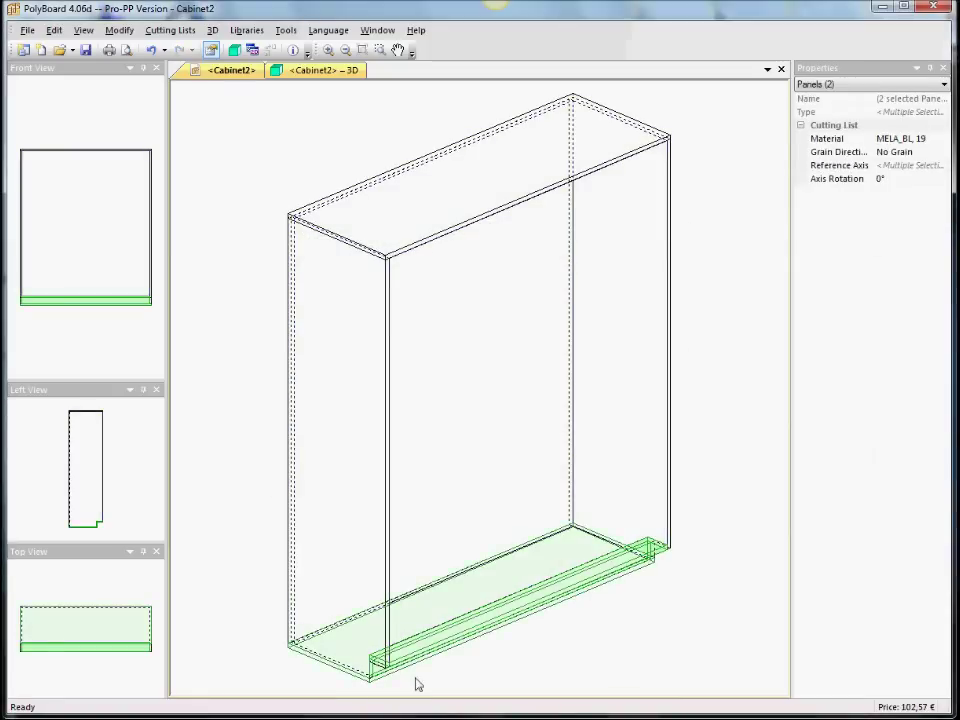
middle_drag(416, 686, 435, 567)
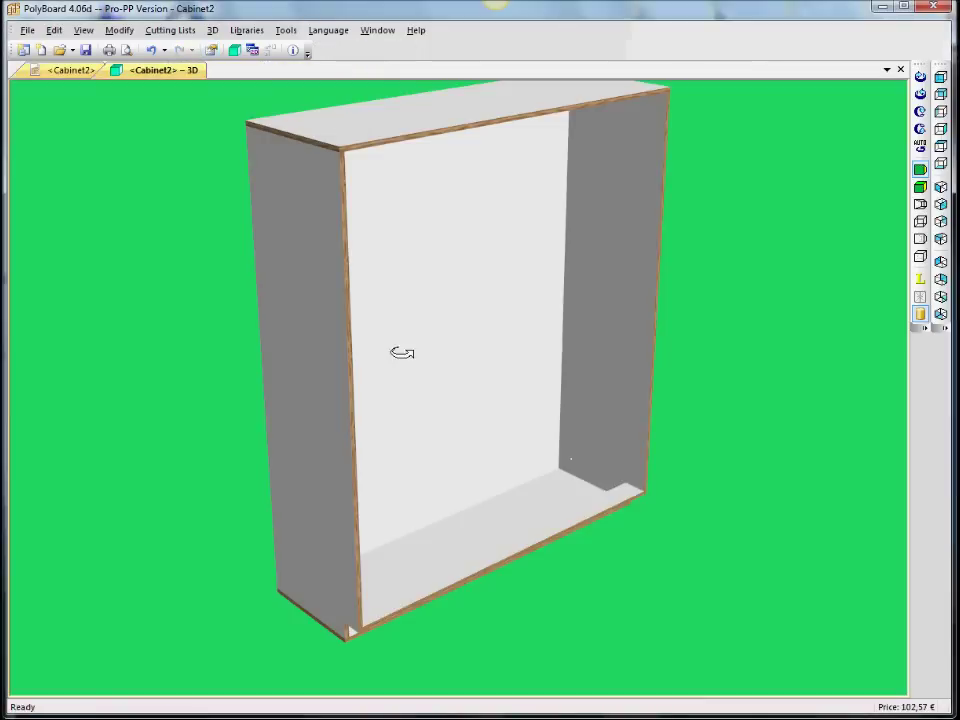
drag(398, 623, 374, 587)
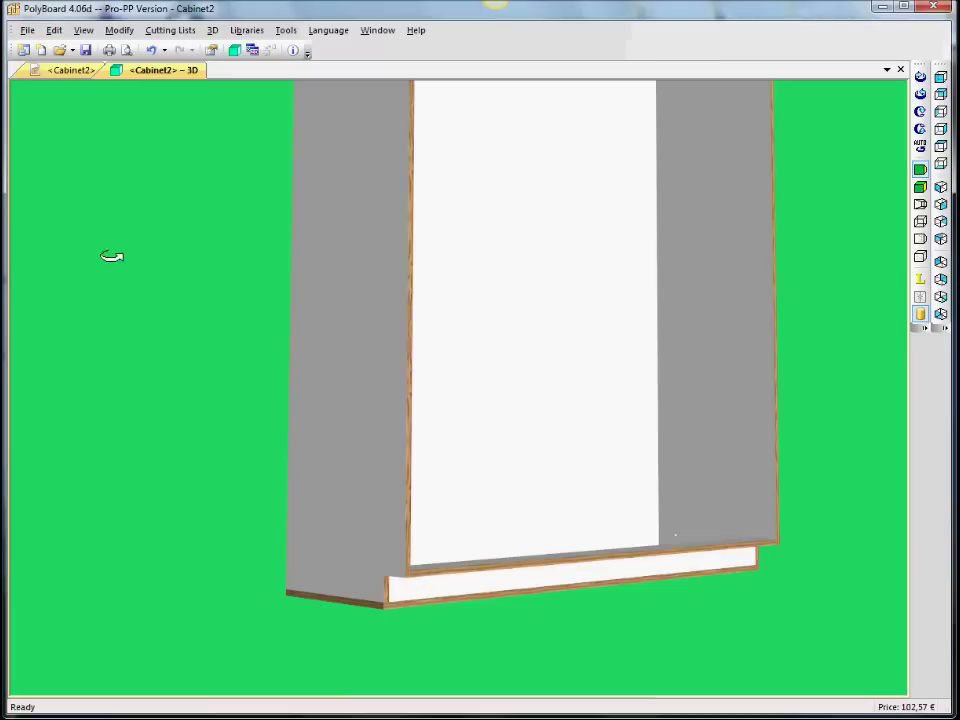
- Adjust the cabinet's view angle in the drawing to show the front left corner of the unboxing close up
click(64, 72)
scroll(404, 637, up, 8)
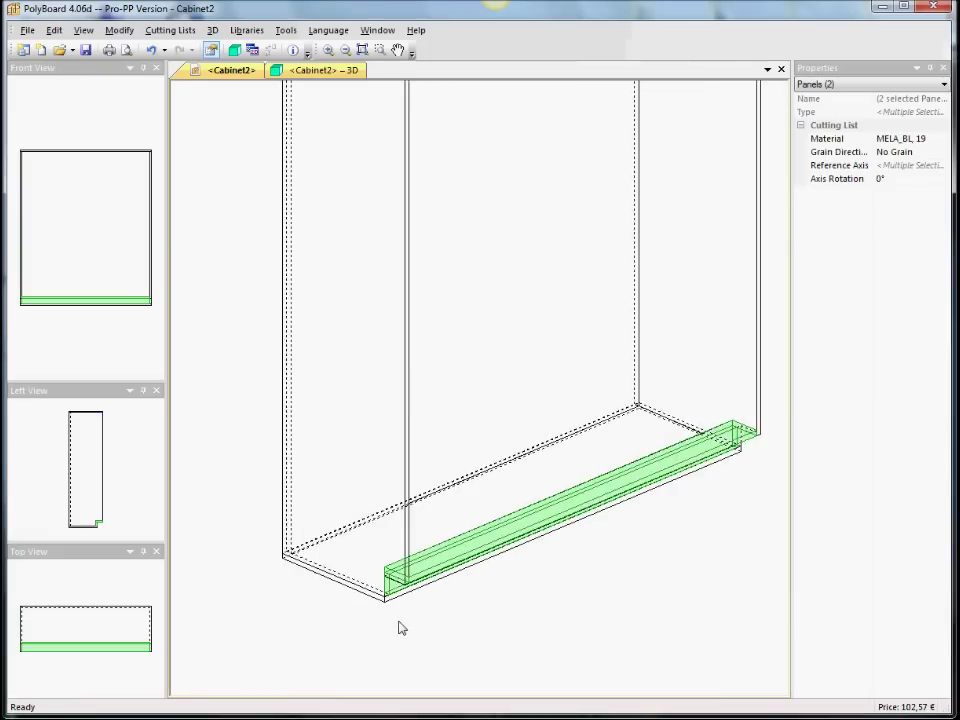
click(364, 510)
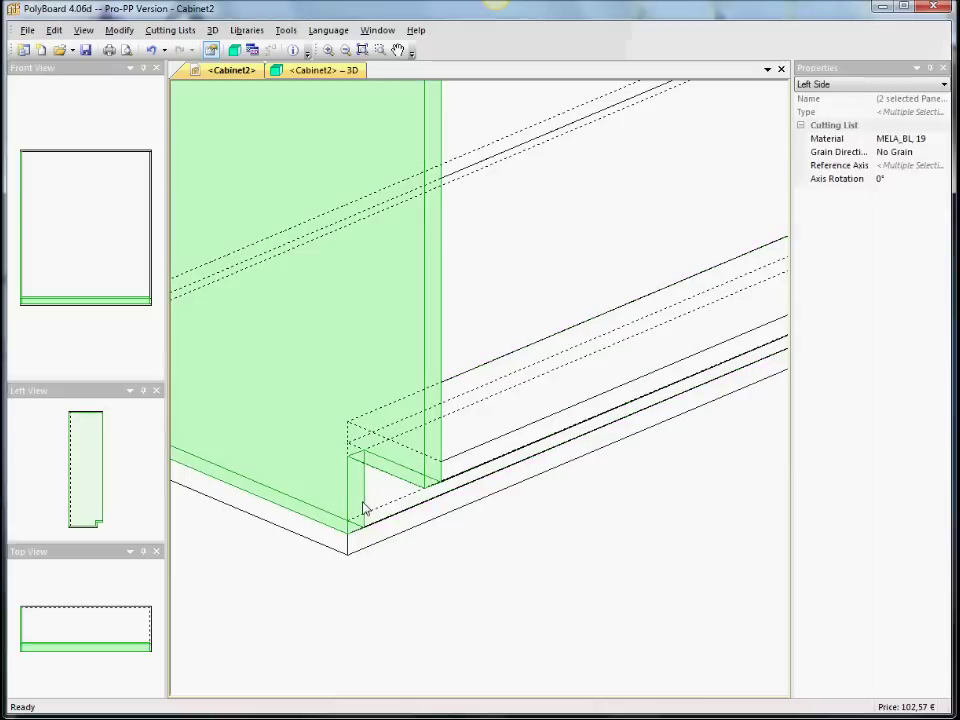
right_click(466, 580)
click(518, 680)
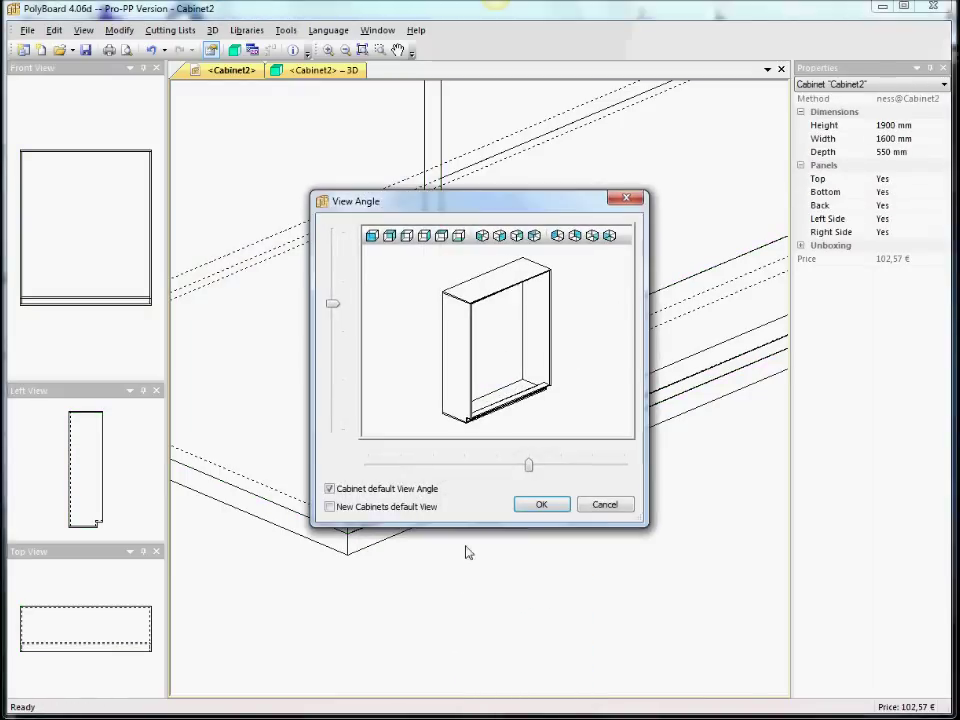
mouse_move(527, 468)
mouse_down()
mouse_move(510, 470)
mouse_move(540, 468)
mouse_up()
drag(332, 303, 332, 317)
click(542, 505)
scroll(442, 570, up, 5)
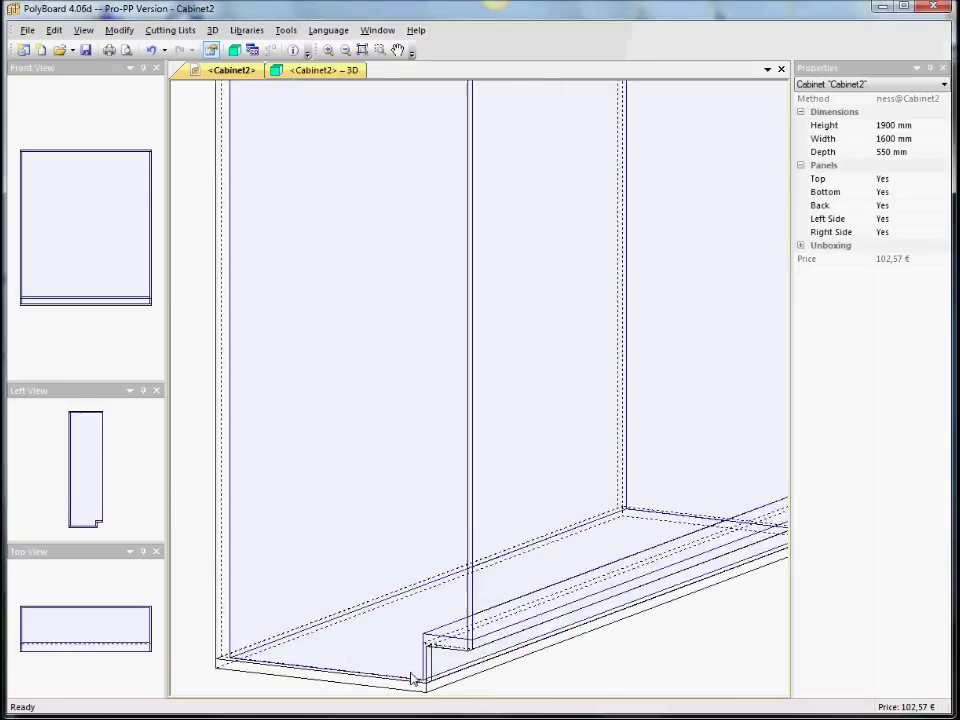
scroll(440, 572, up, 3)
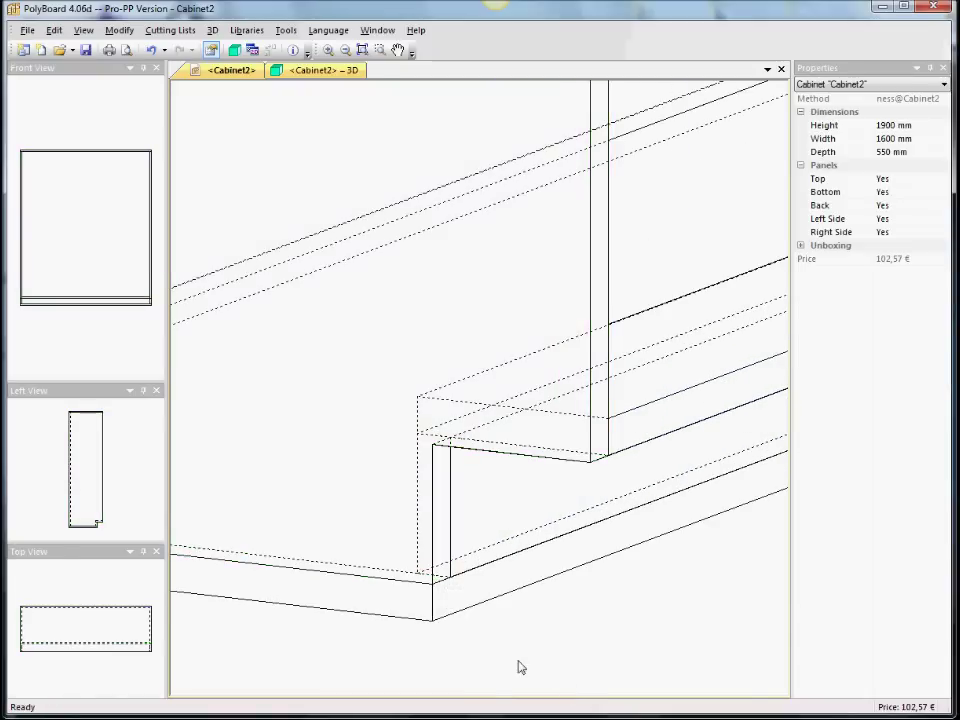
- Set the unboxing Frontage panel's link with the Bottom panel to Overpassing priority
click(455, 538)
click(453, 539)
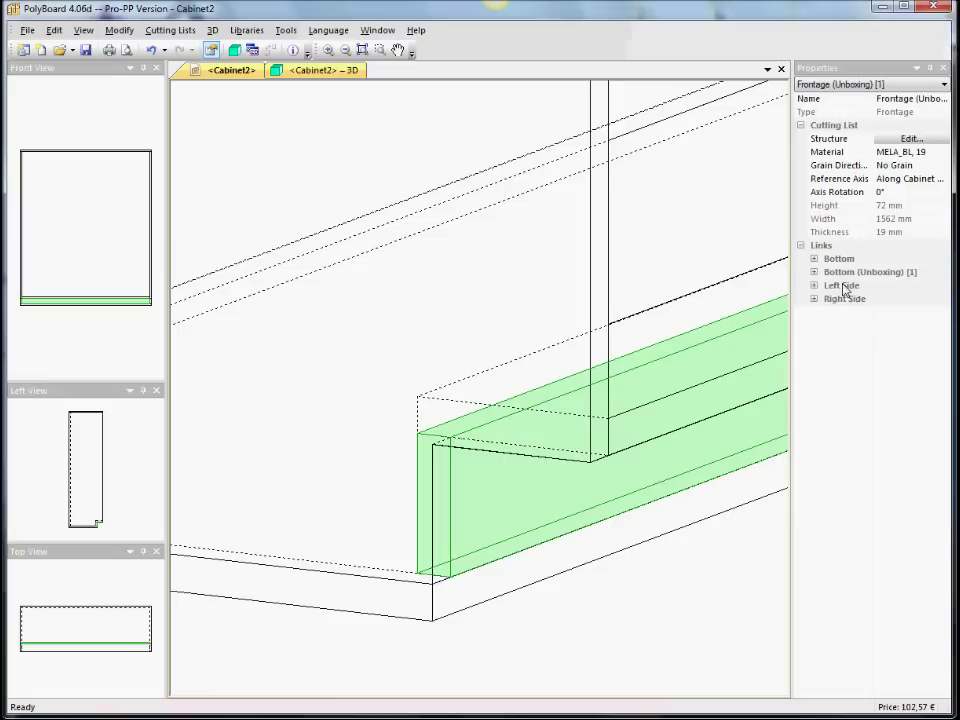
click(814, 258)
click(893, 273)
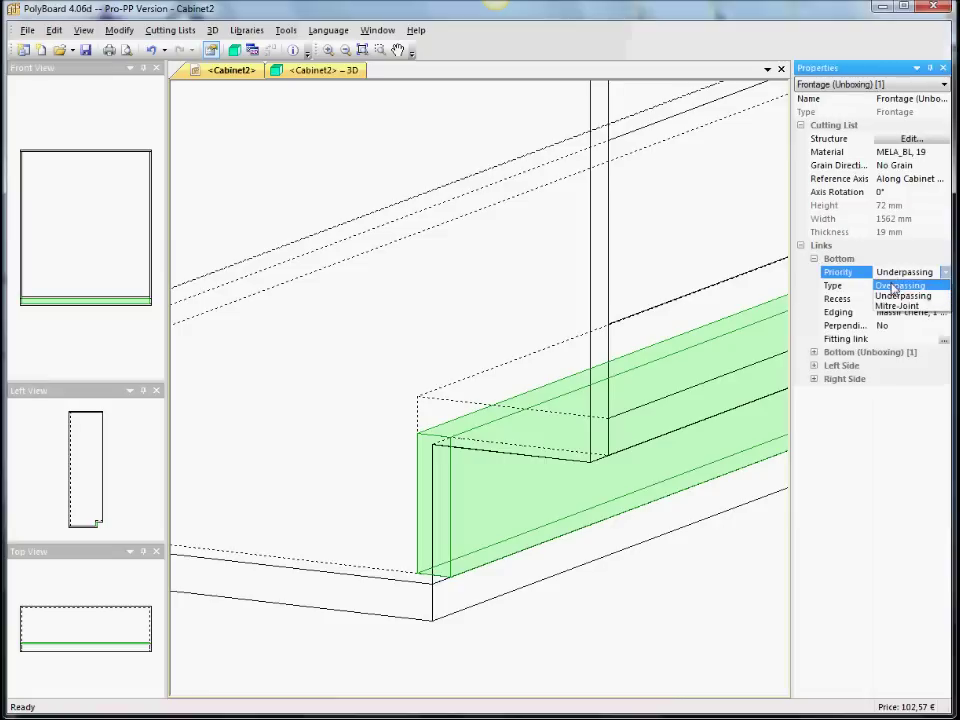
click(894, 286)
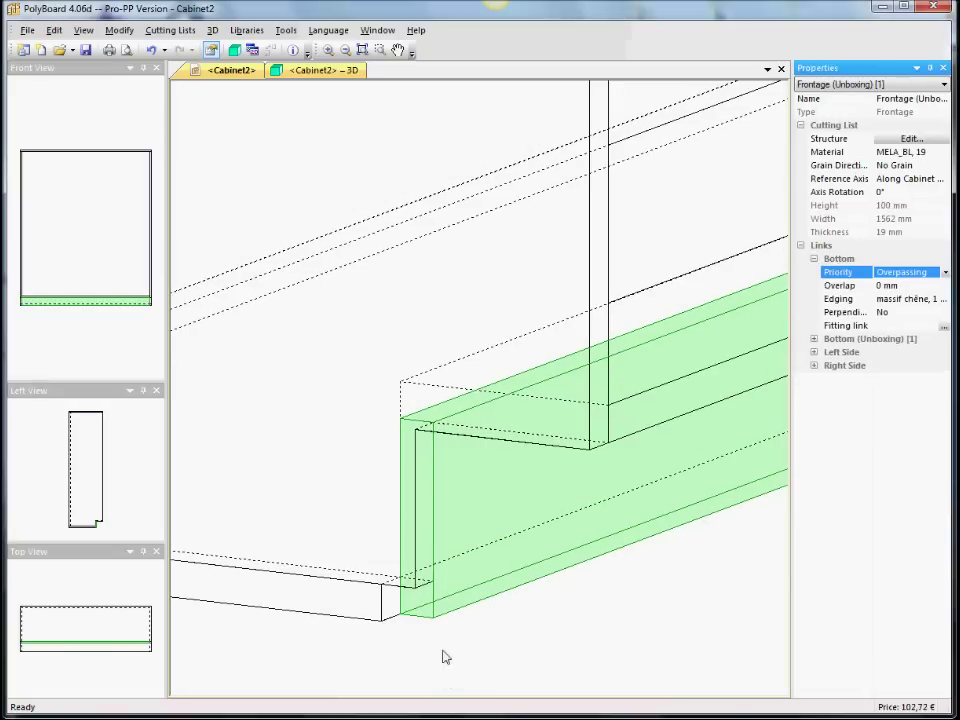
click(557, 634)
- Set the Left Side panel's link with the Bottom panel to Overpassing priority, and examine the lower unboxing in 3D
click(429, 561)
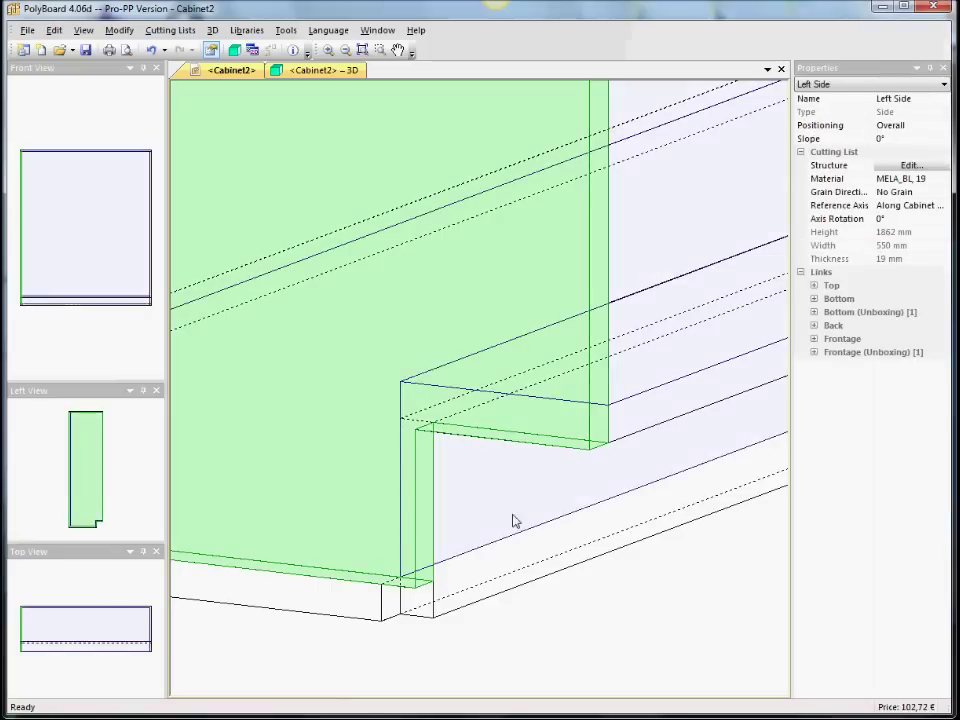
click(814, 299)
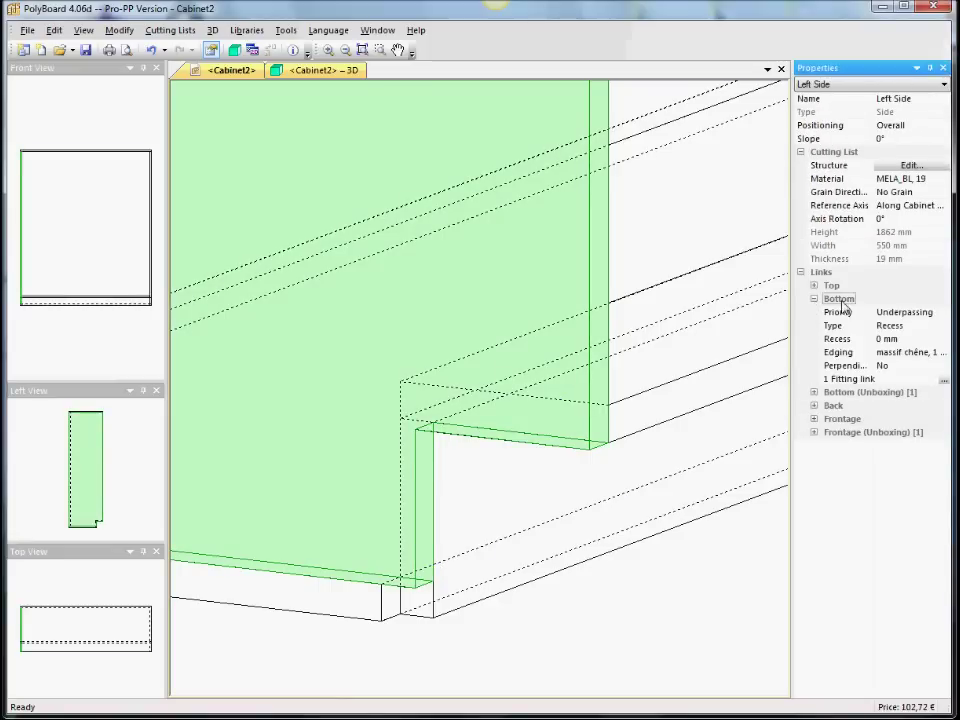
click(929, 313)
click(900, 326)
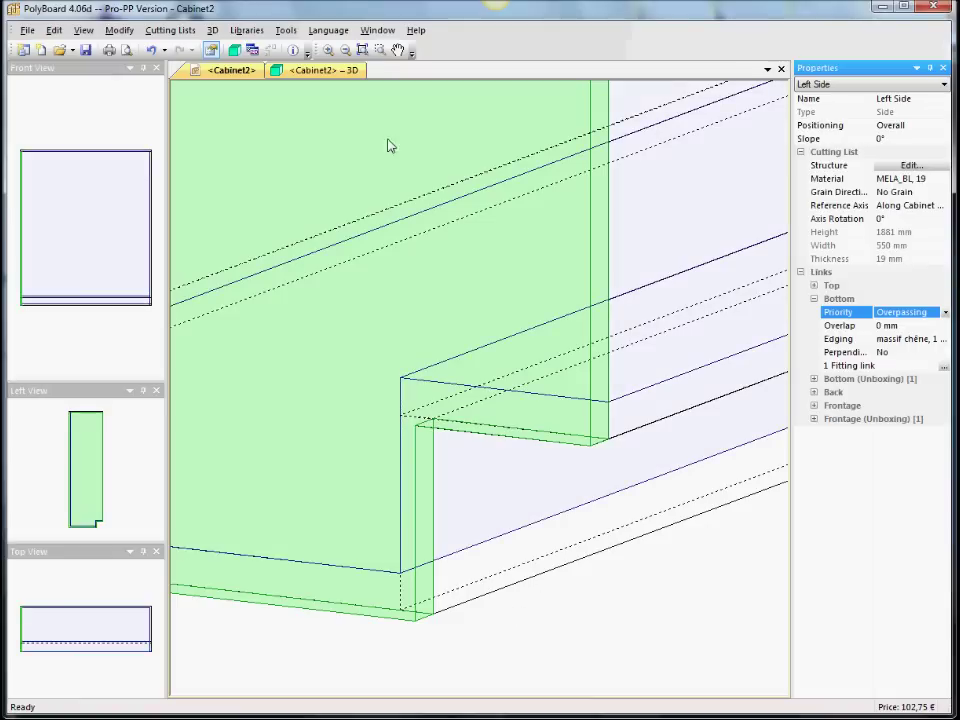
click(351, 74)
drag(424, 596, 360, 564)
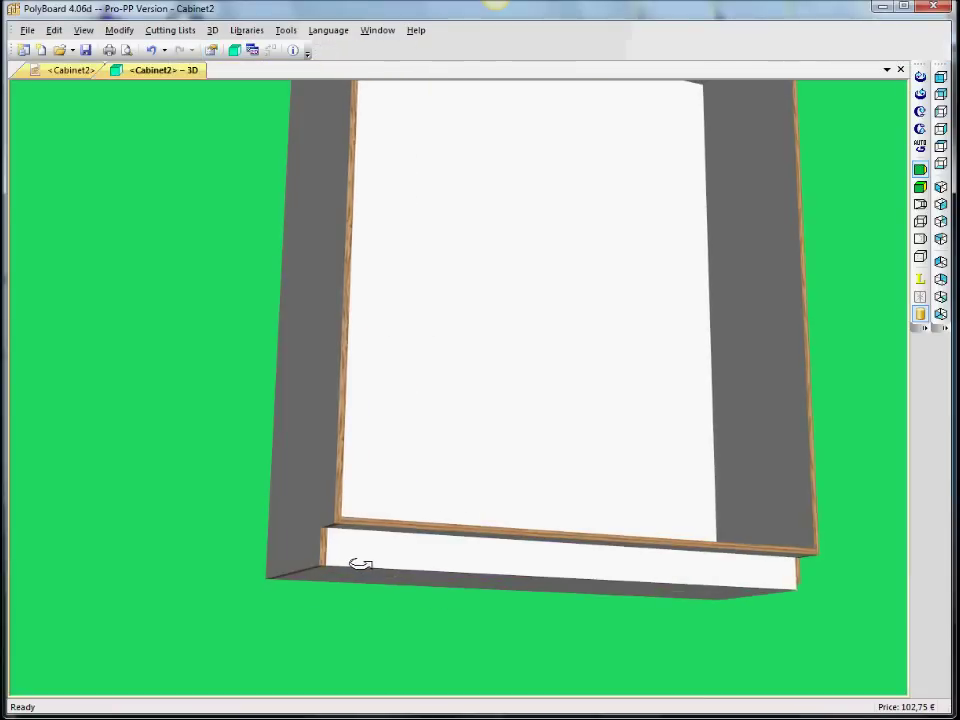
scroll(369, 568, up, 5)
drag(390, 615, 514, 527)
click(73, 74)
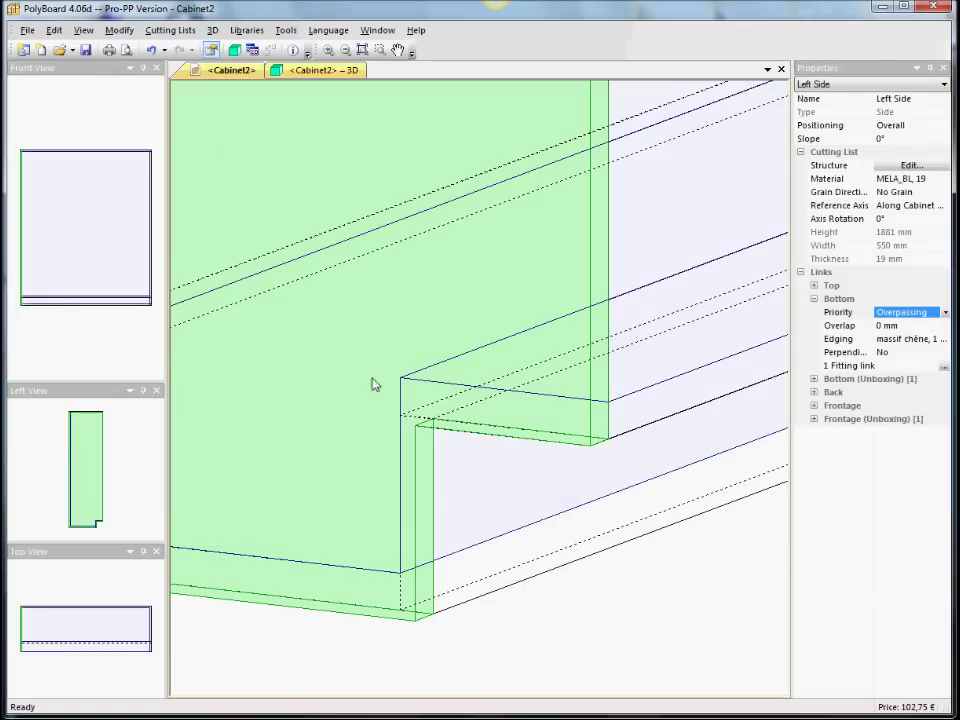
- Start another unboxing on the cabinet's inner zone with Back as main panel and Left Side as secondary panel
scroll(463, 490, down, 6)
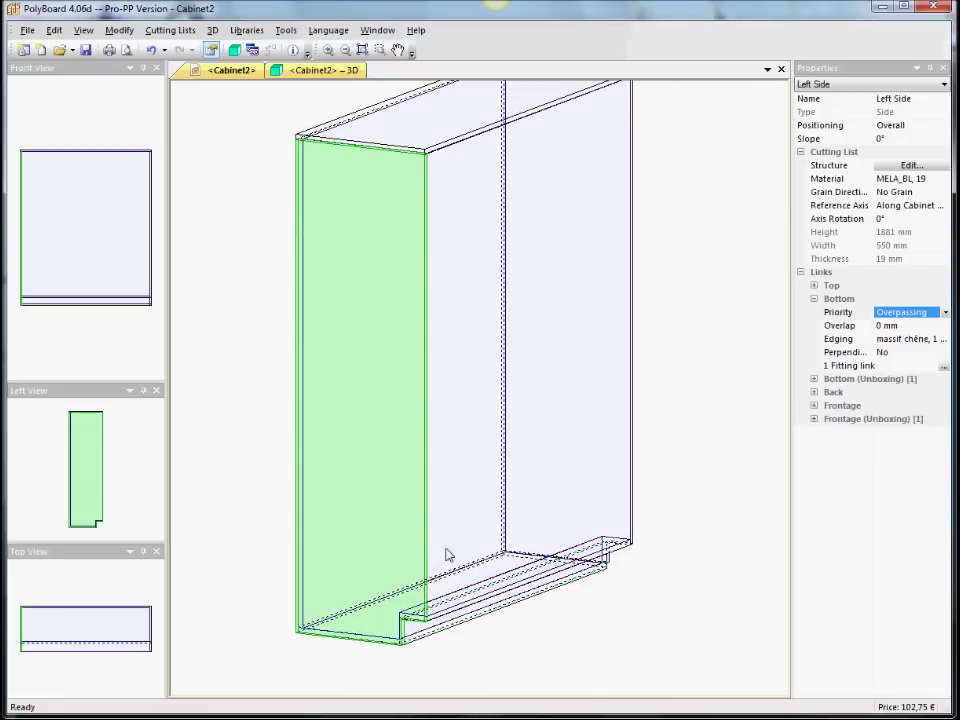
middle_drag(507, 515, 471, 510)
click(339, 204)
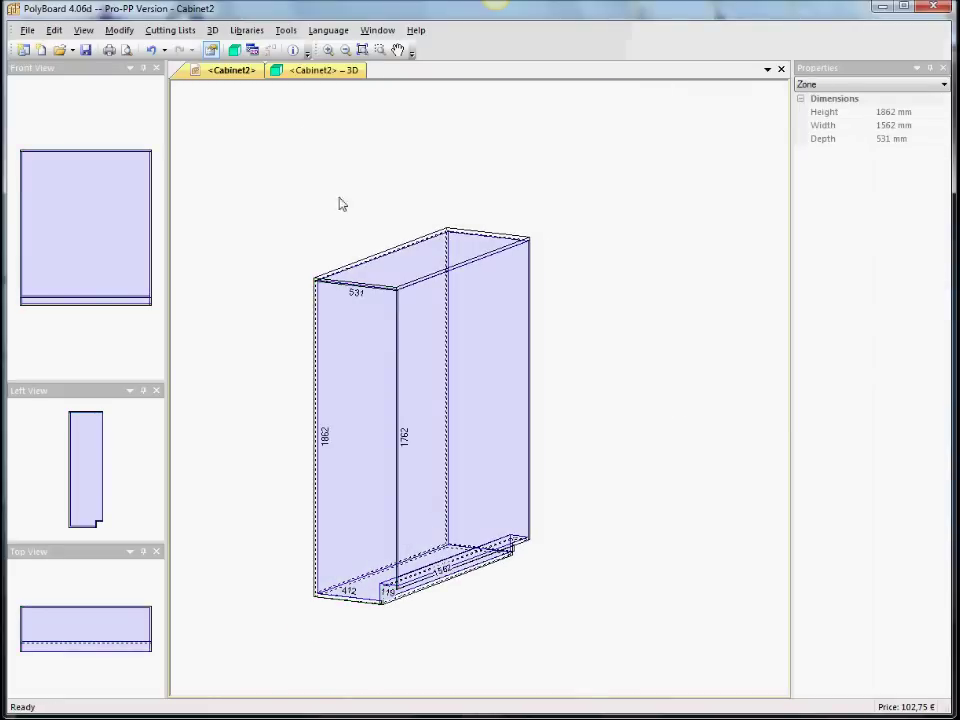
scroll(392, 328, up, 3)
middle_drag(409, 356, 465, 256)
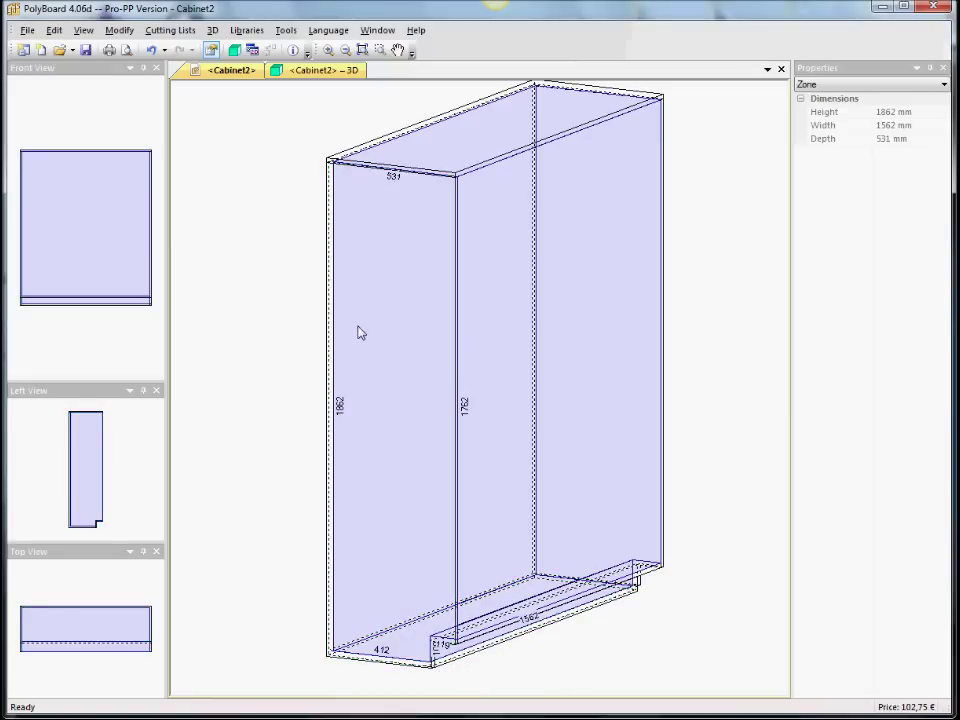
click(119, 30)
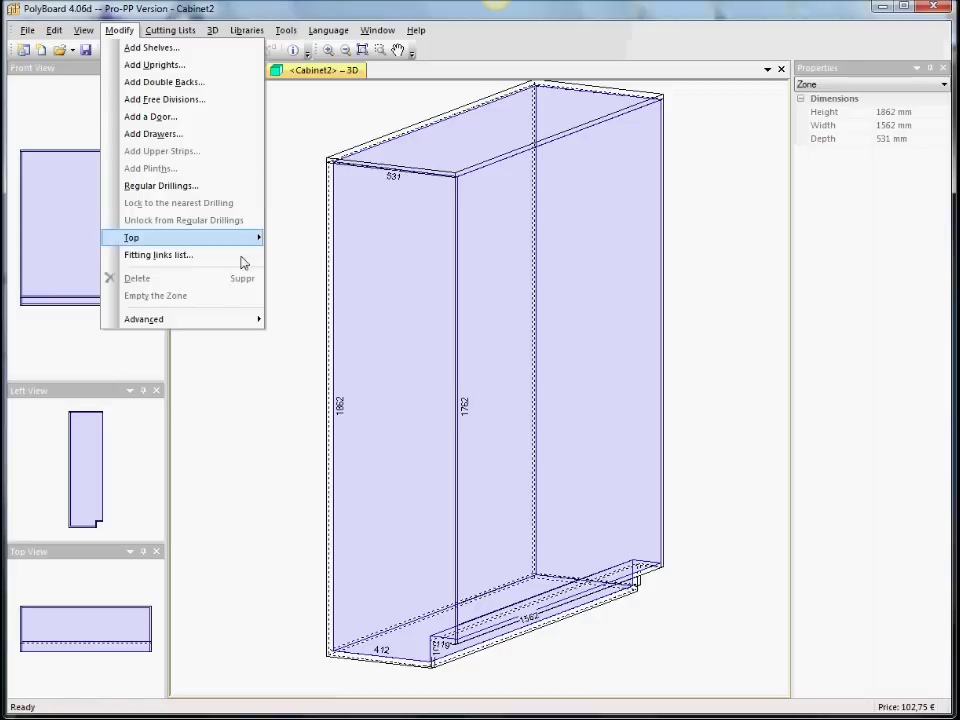
mouse_move(228, 320)
click(307, 319)
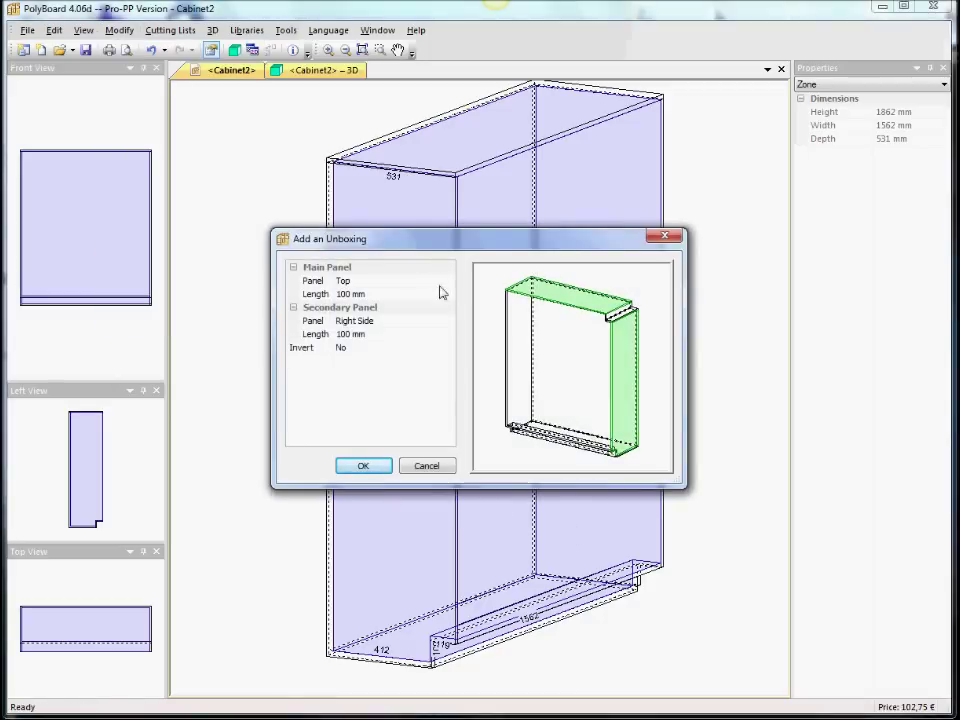
click(364, 282)
click(404, 284)
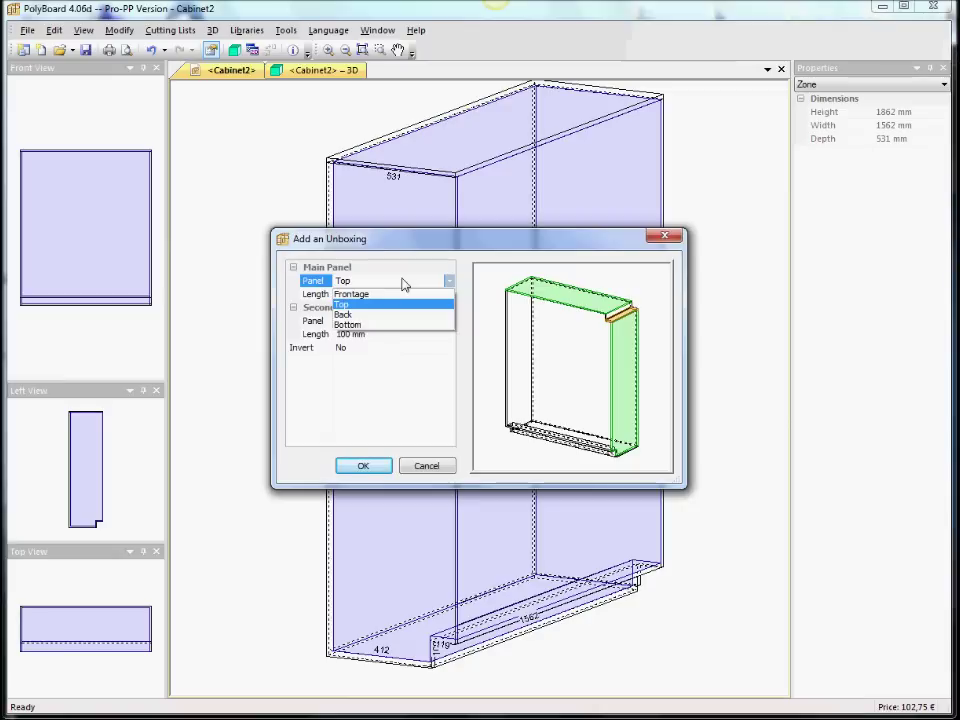
click(350, 314)
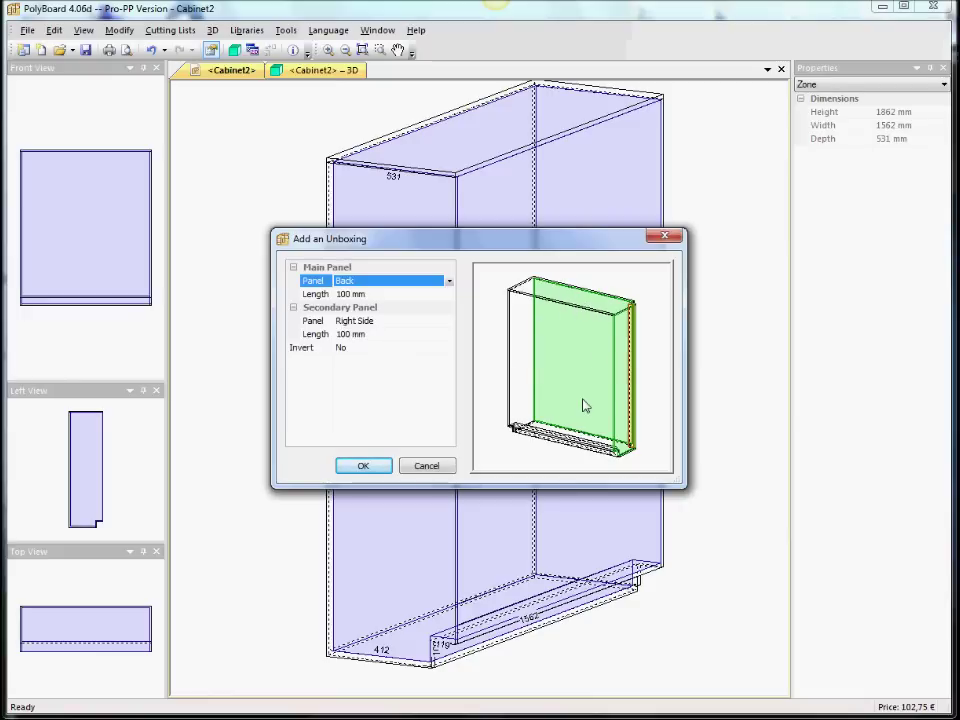
click(383, 320)
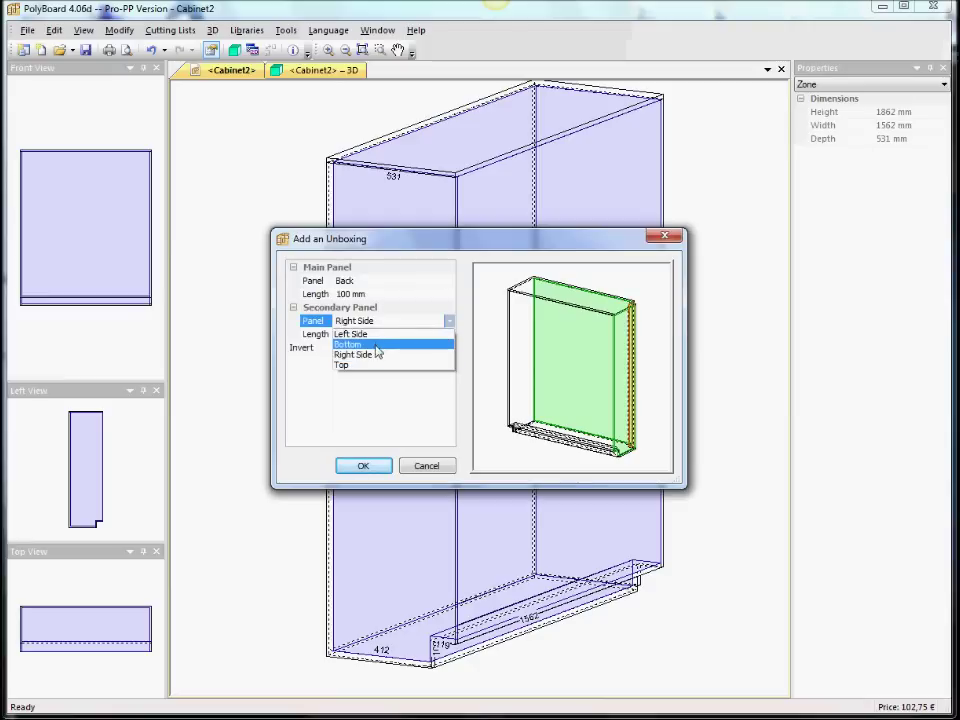
click(430, 333)
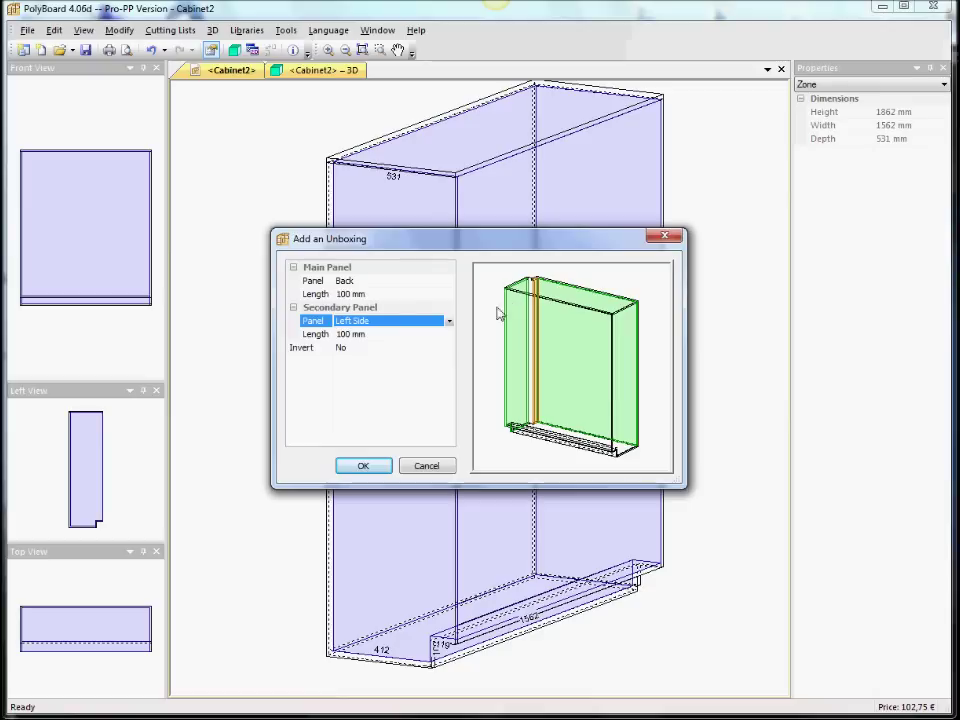
- Set the main panel length to 200 mm and the secondary panel length to 400 mm, and create the unboxing
click(377, 294)
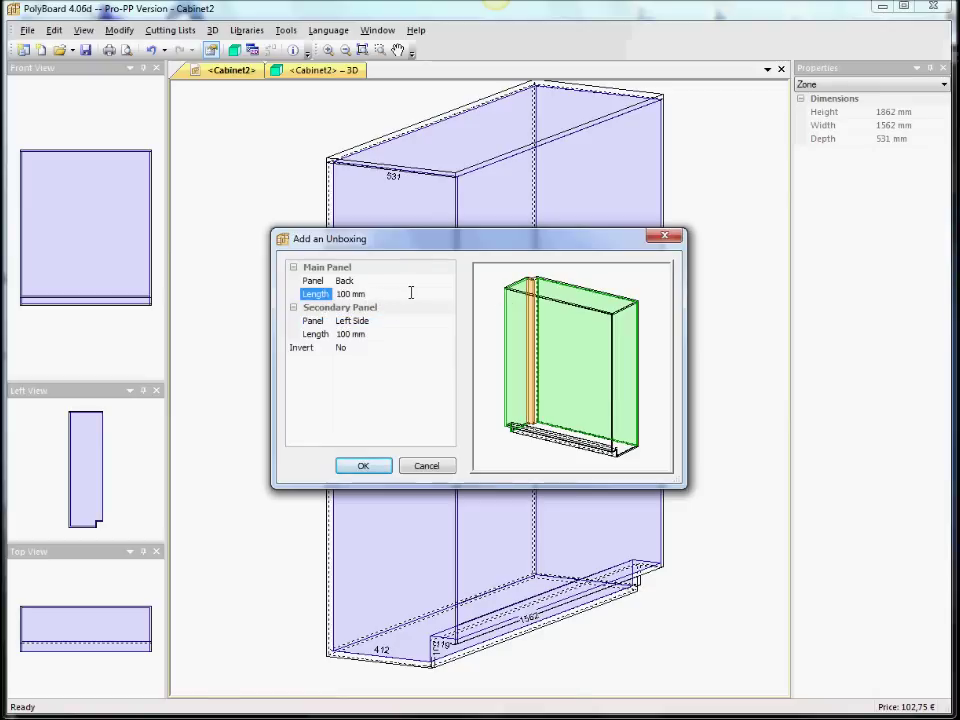
drag(410, 293, 334, 292)
text(200)
click(326, 296)
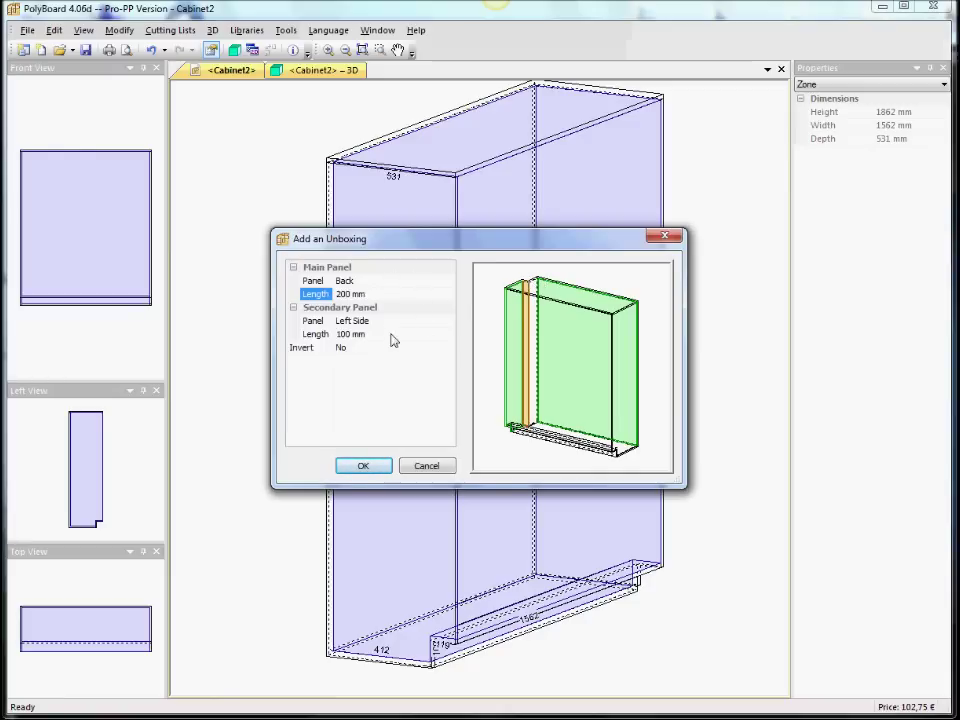
drag(392, 336, 314, 334)
text(4)
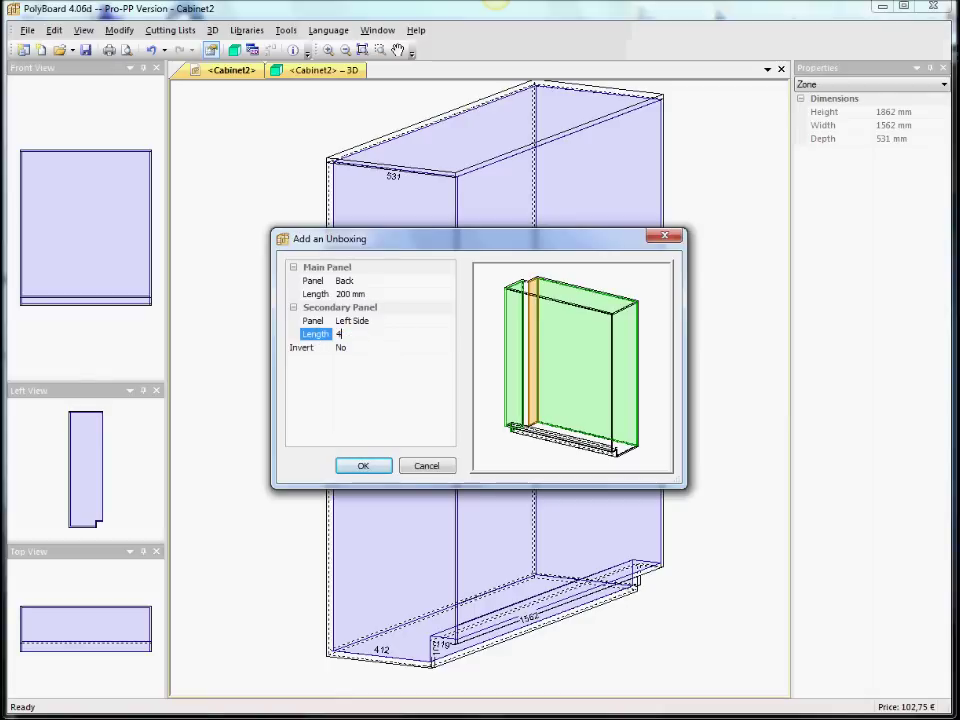
text(00)
click(350, 399)
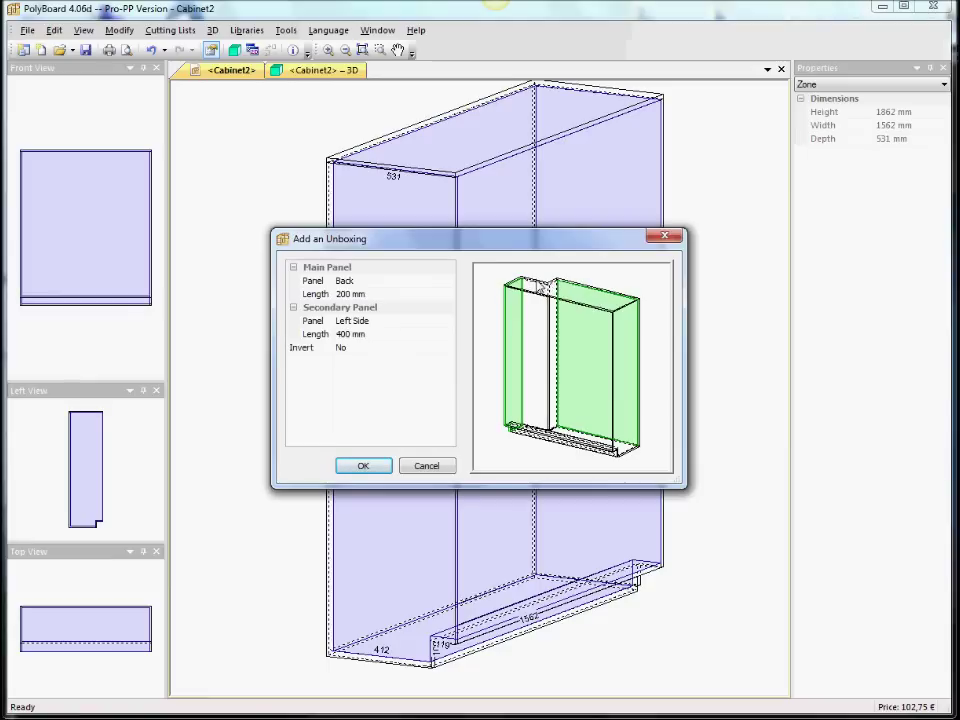
click(364, 466)
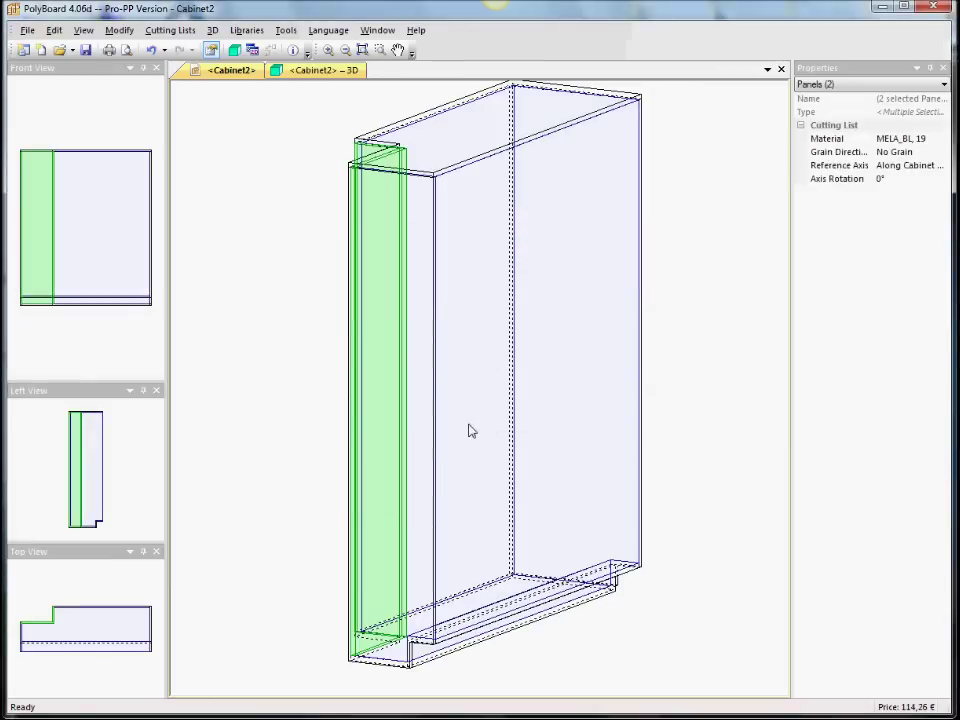
- Examine the rear left unboxing of the cabinet in 3D from above and from the front
click(529, 445)
click(305, 71)
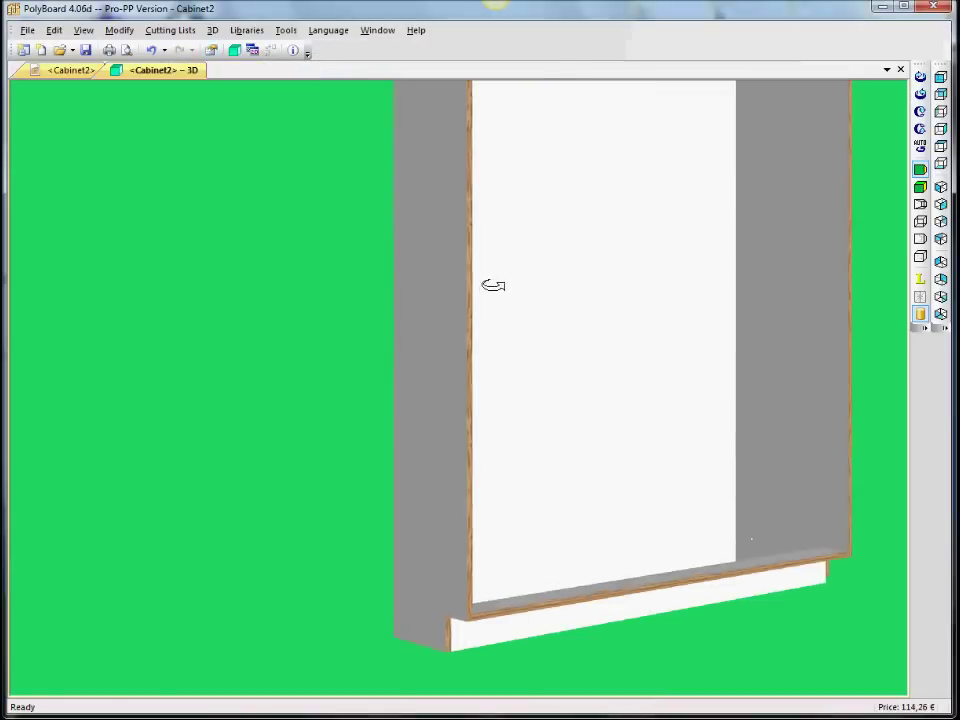
drag(493, 285, 579, 454)
scroll(576, 445, down, 3)
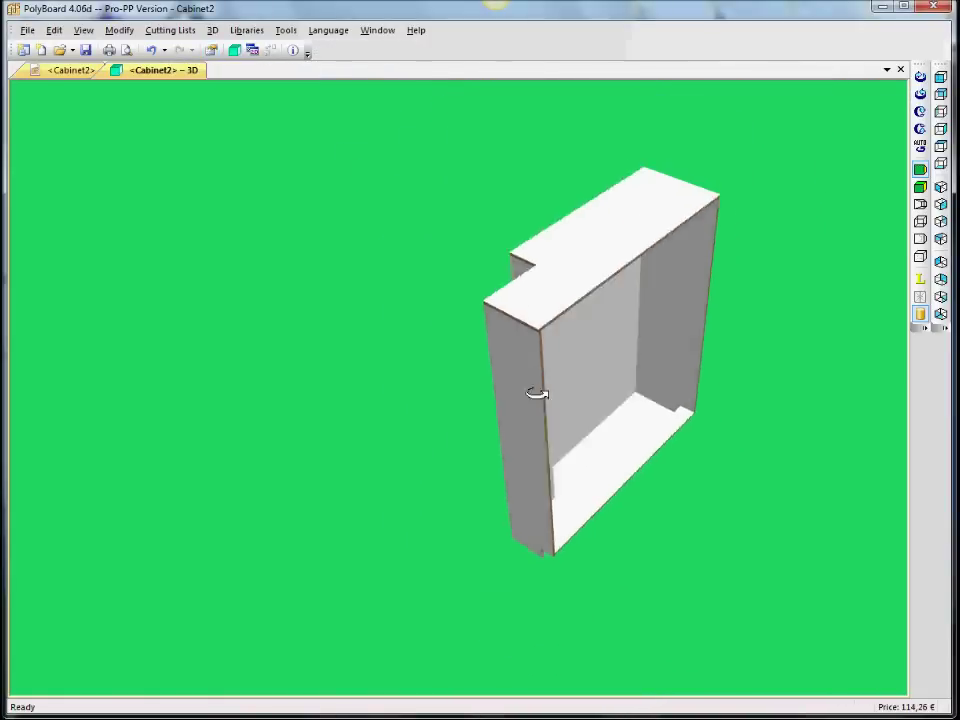
drag(537, 393, 537, 466)
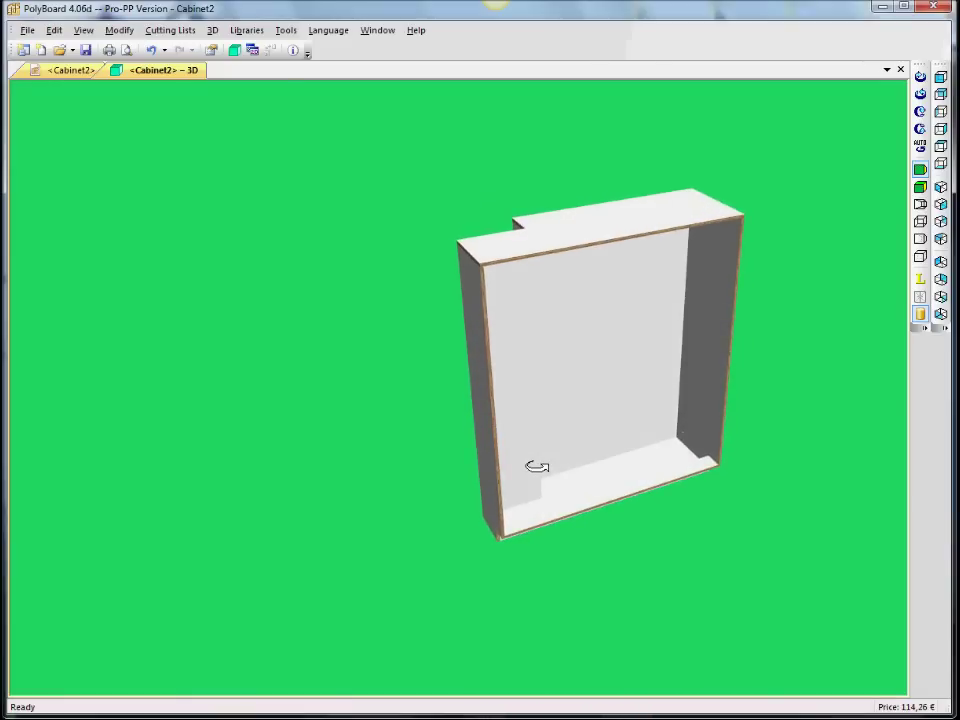
click(69, 71)
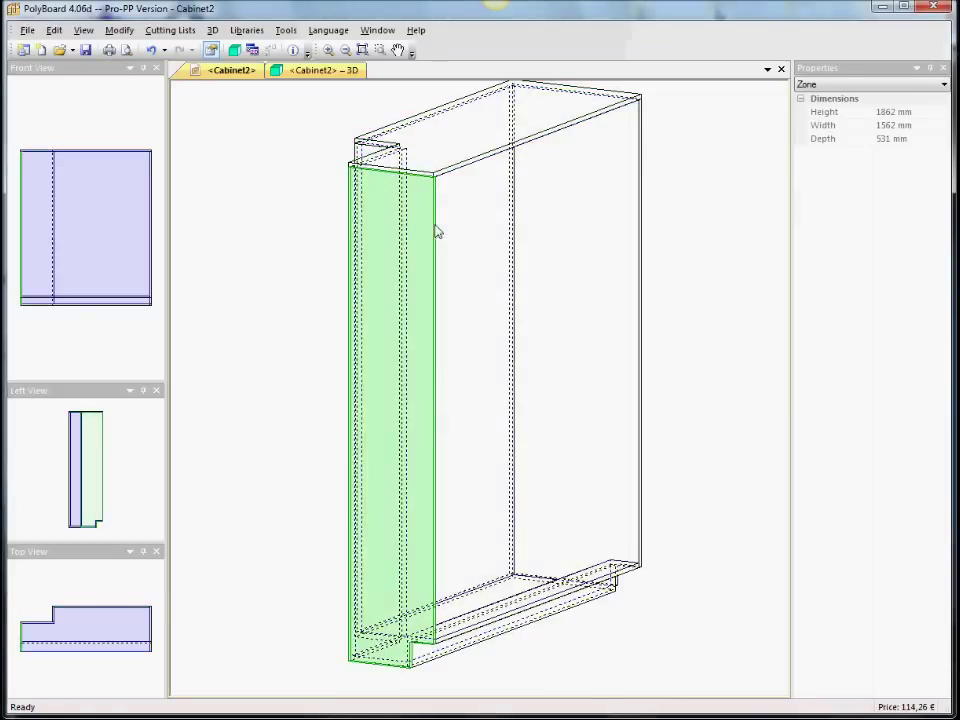
- Set the Left Side panel's slope to 20° and examine the sloped cabinet in 3D
click(437, 232)
click(900, 141)
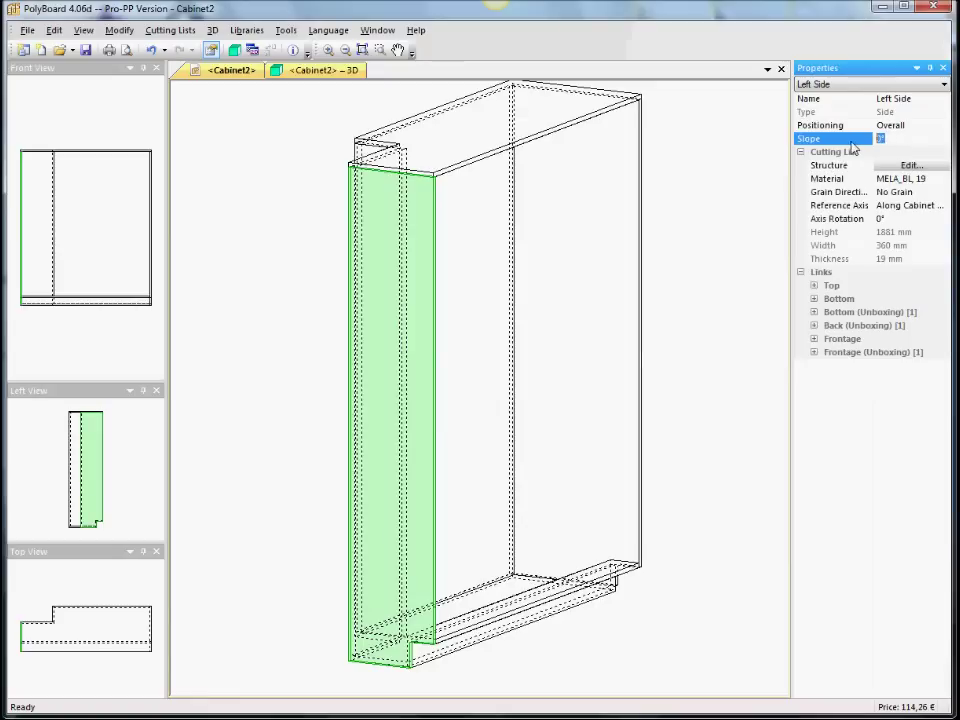
text(20)
key(Return)
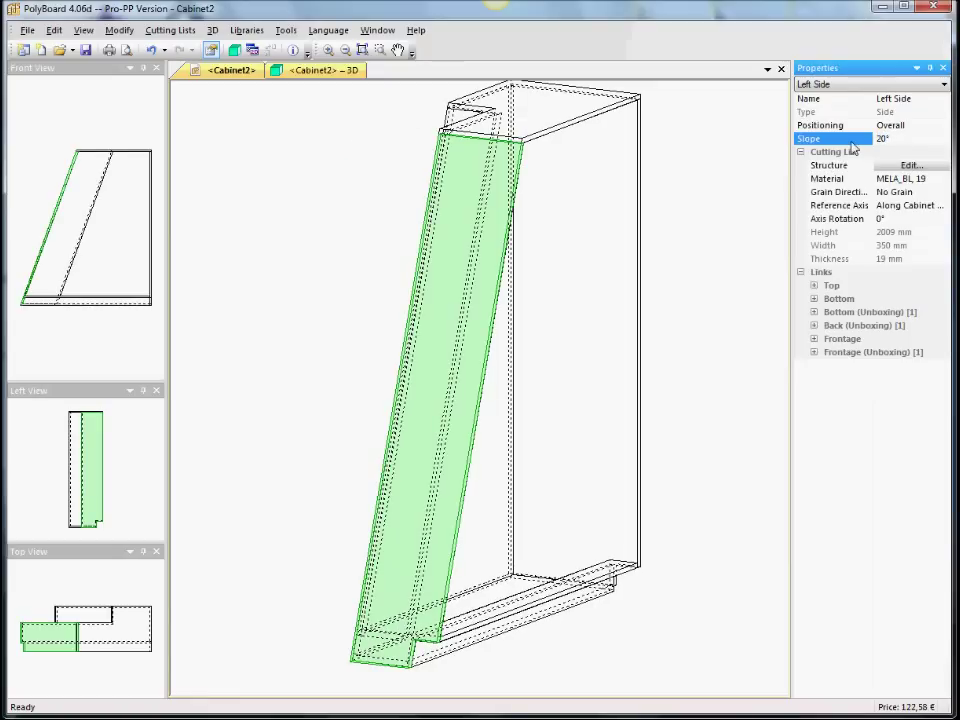
click(233, 49)
drag(529, 334, 404, 329)
click(122, 79)
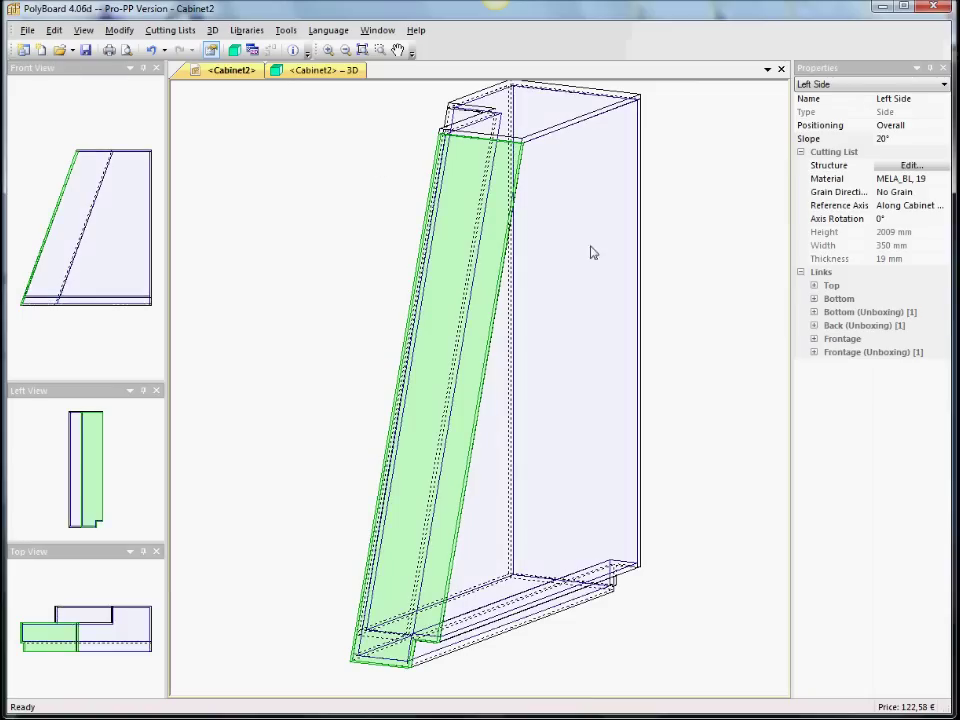
- Give the Top panel a multiple slope along the cabinet width, with a profile point at x 1100, y 200
click(575, 130)
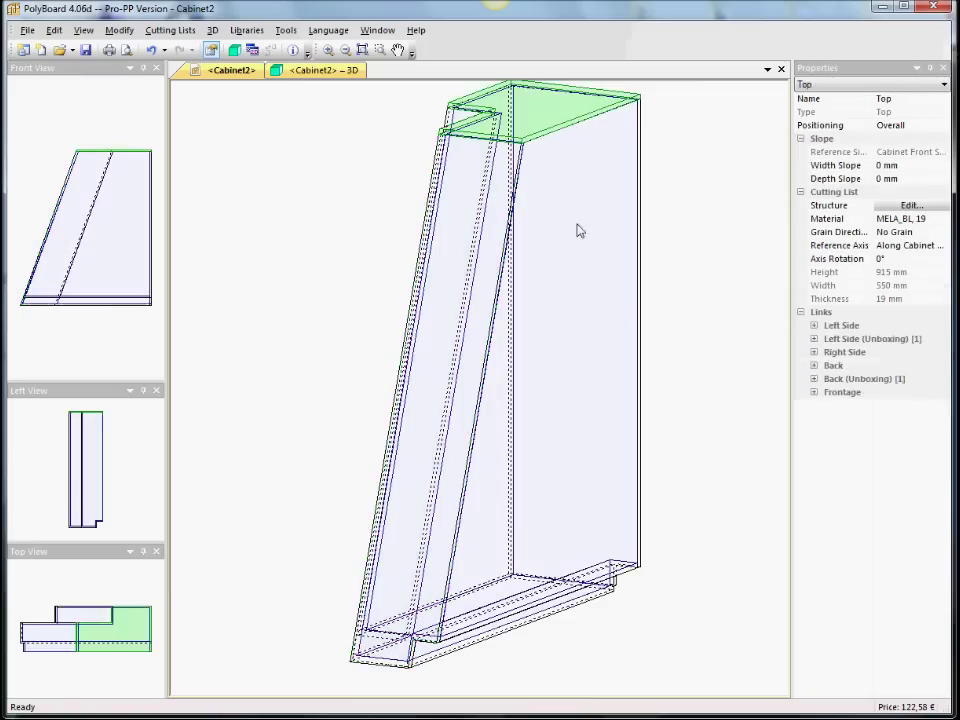
click(119, 30)
mouse_move(170, 240)
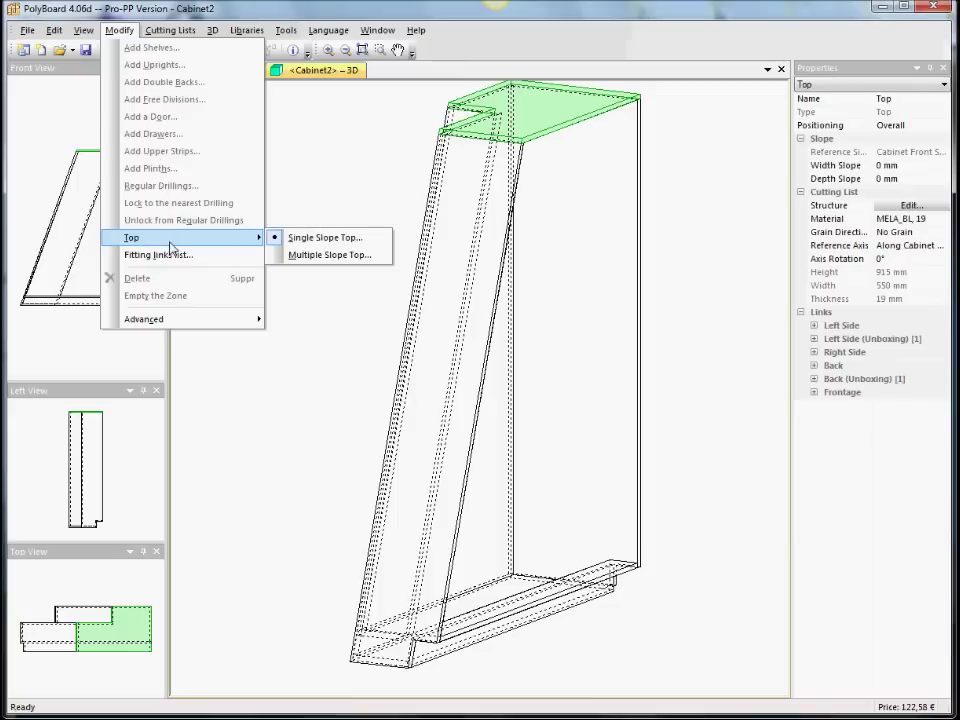
click(331, 255)
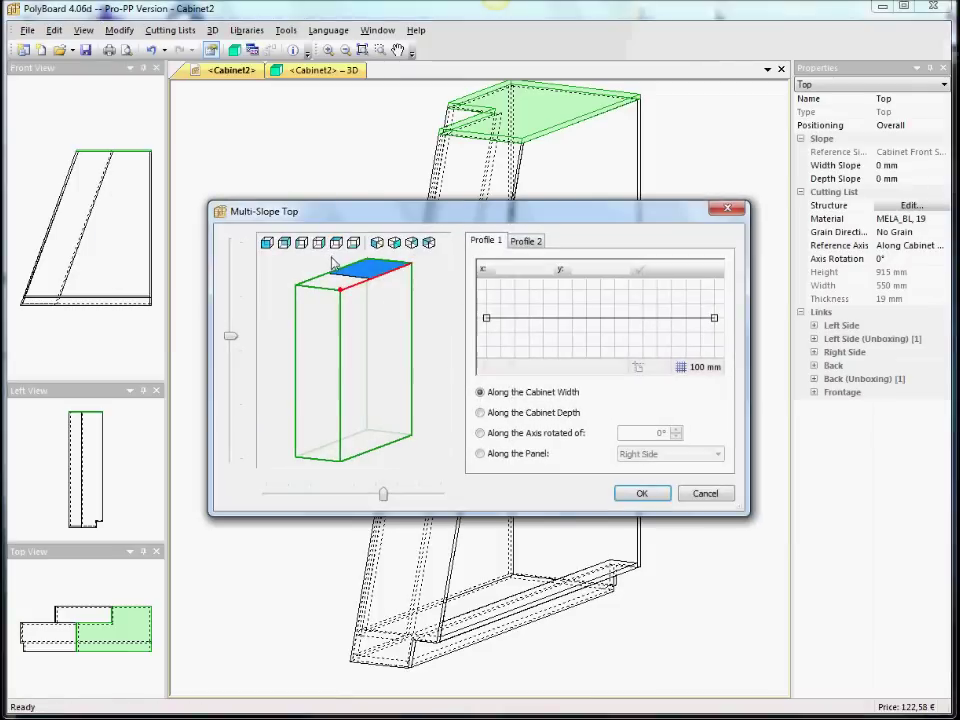
click(642, 318)
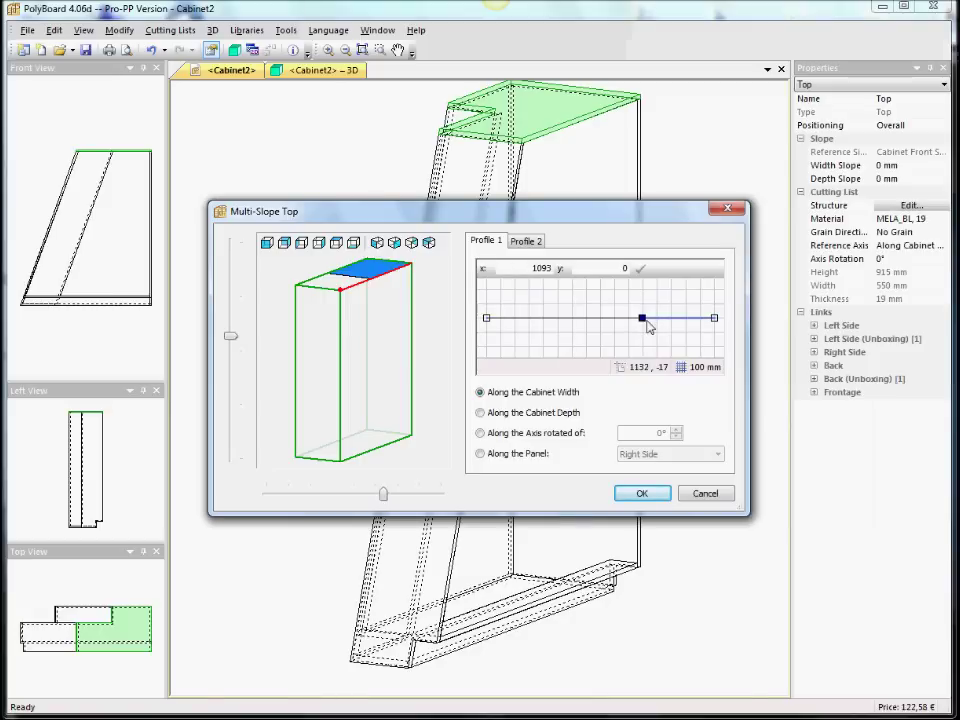
drag(642, 318, 644, 292)
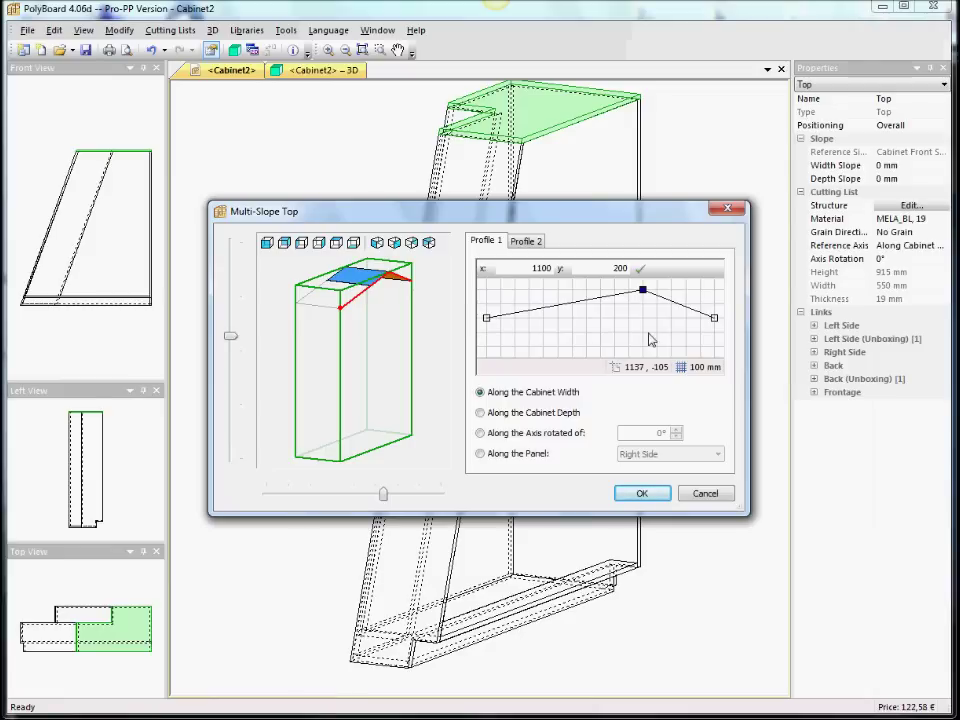
click(636, 493)
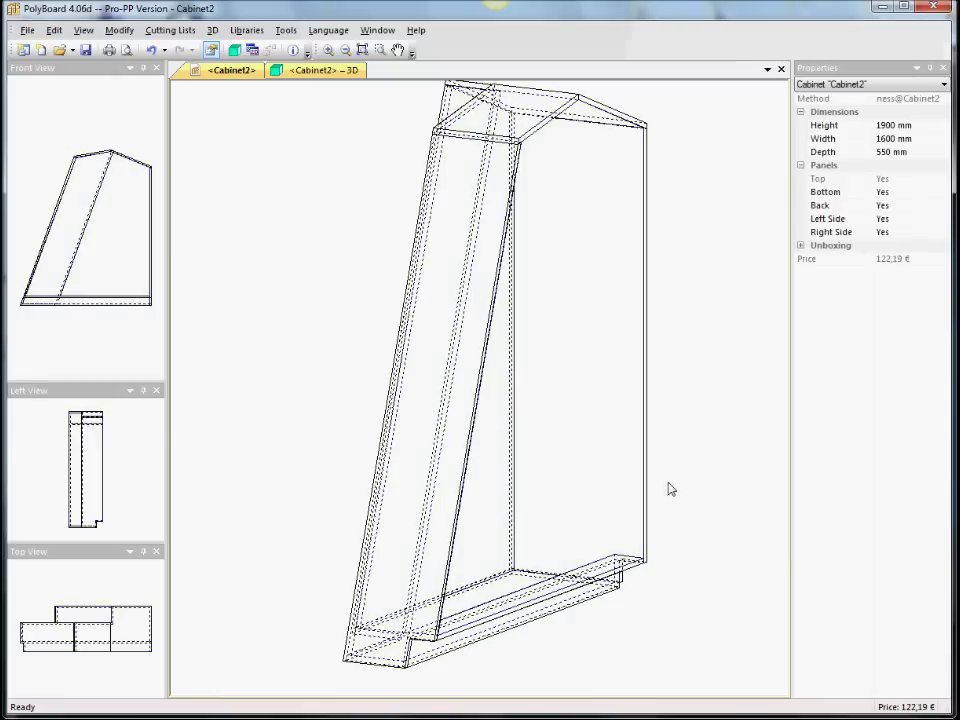
- Examine the multi-slope top in 3D and add one upright to the cabinet interior, positioned proportionally at 50%
click(300, 72)
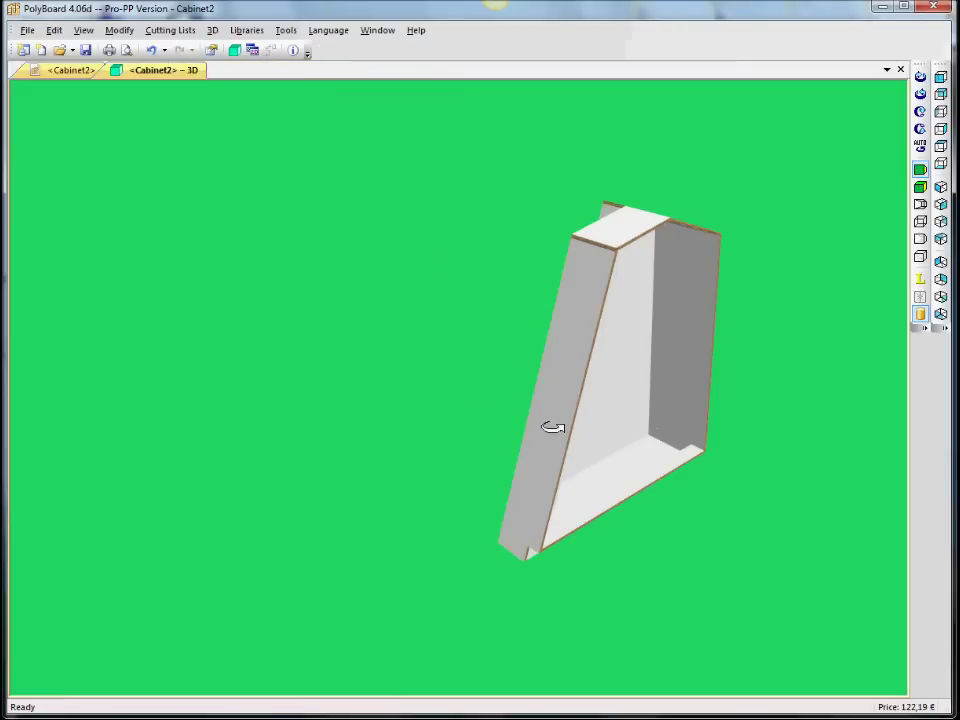
mouse_move(553, 429)
mouse_down()
mouse_move(489, 418)
mouse_move(549, 449)
mouse_move(750, 381)
mouse_move(534, 396)
mouse_move(467, 523)
mouse_move(558, 549)
mouse_move(315, 429)
mouse_move(326, 419)
mouse_up()
click(70, 72)
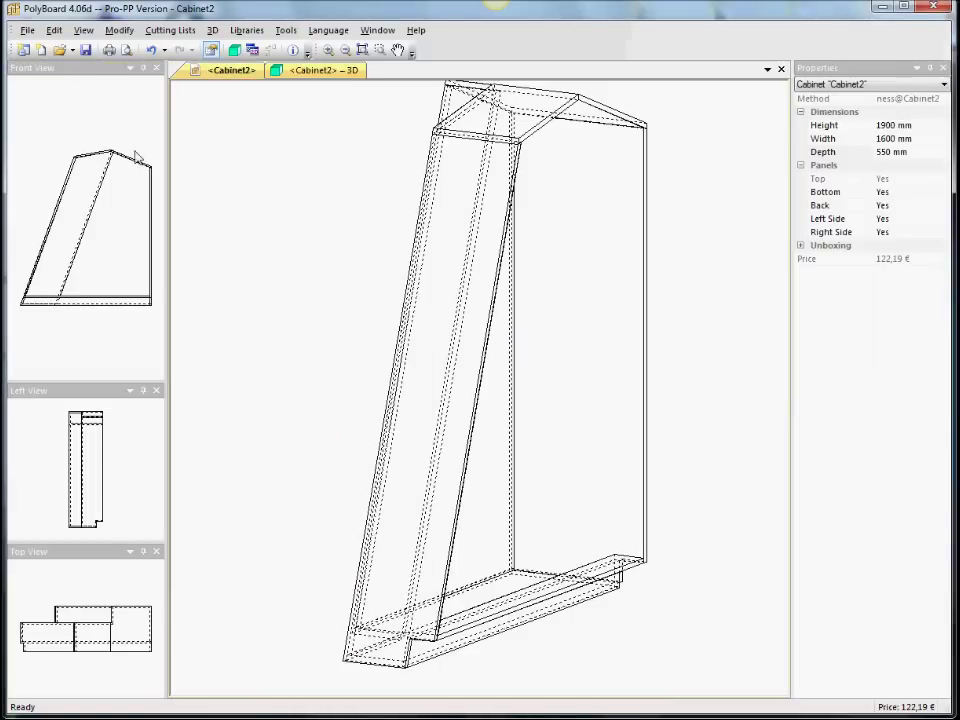
right_click(562, 451)
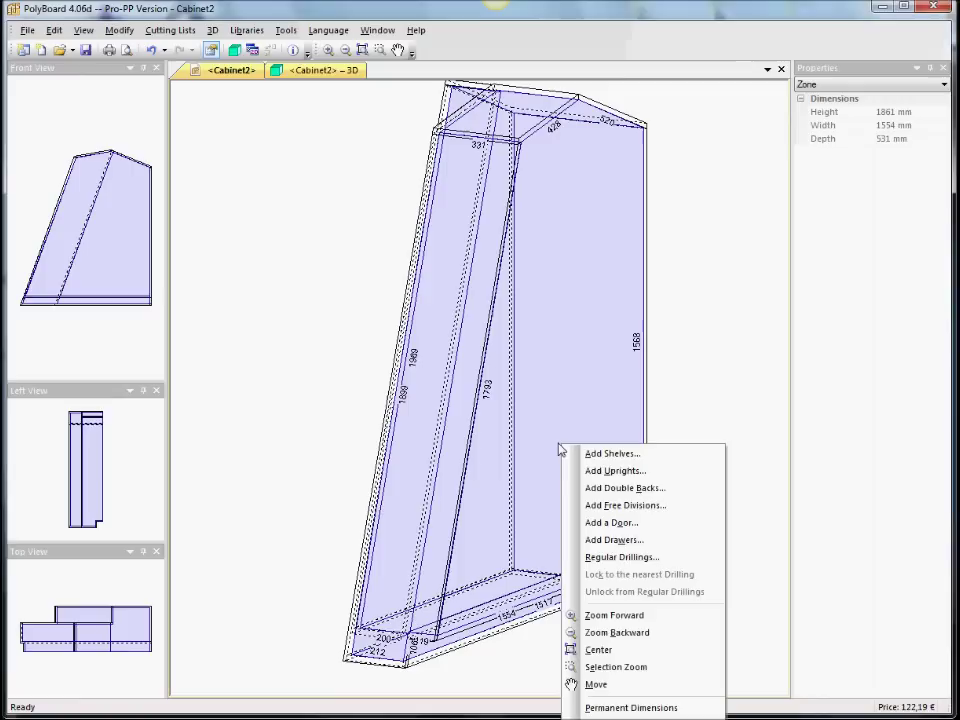
click(610, 470)
click(529, 437)
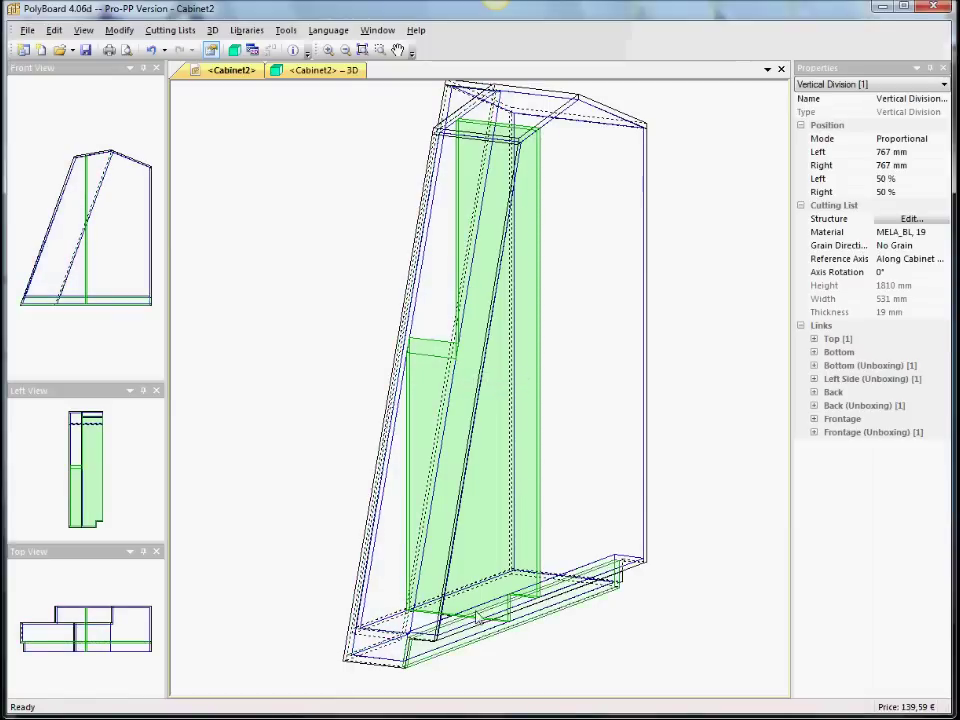
click(585, 459)
key(Delete)
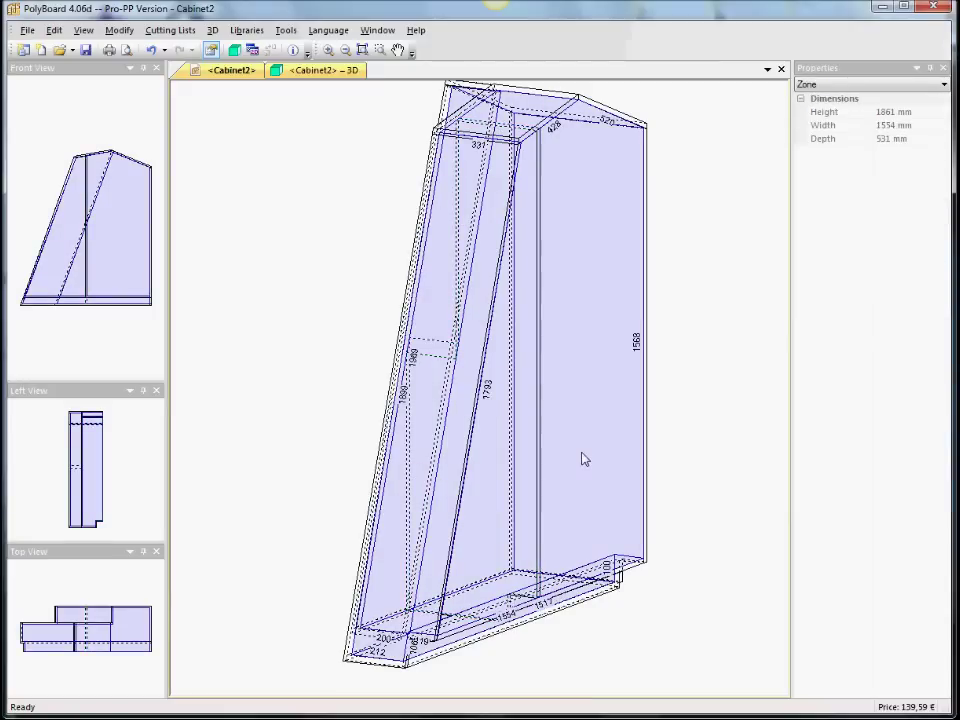
key(ctrl+z)
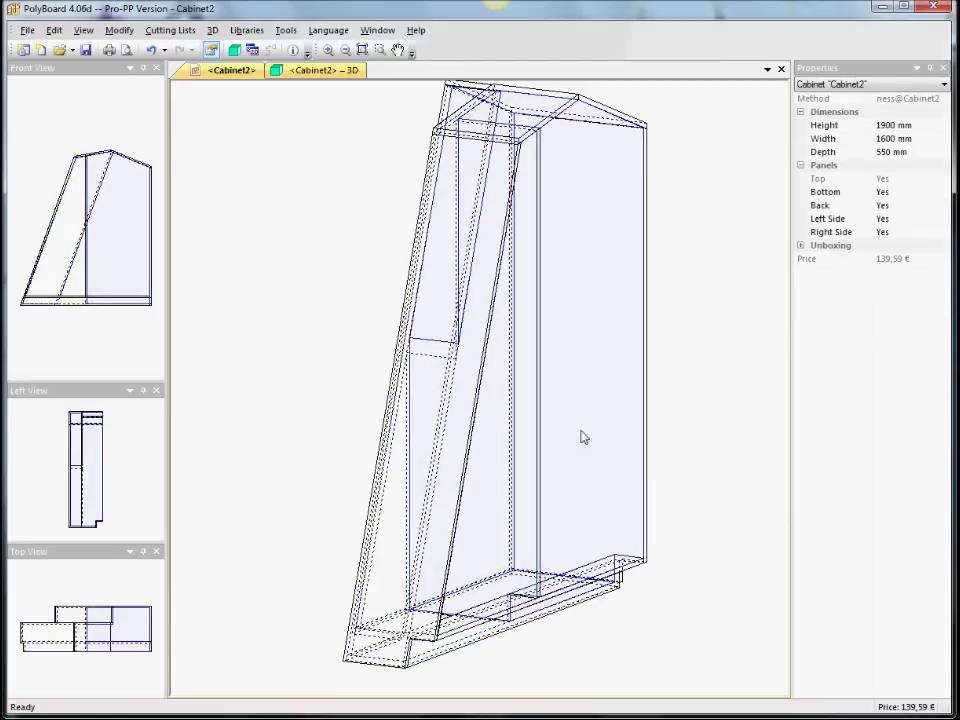
- Add six equidistant fixed shelves to the zone between the upright and the Right Side panel
click(583, 435)
right_click(583, 435)
click(601, 441)
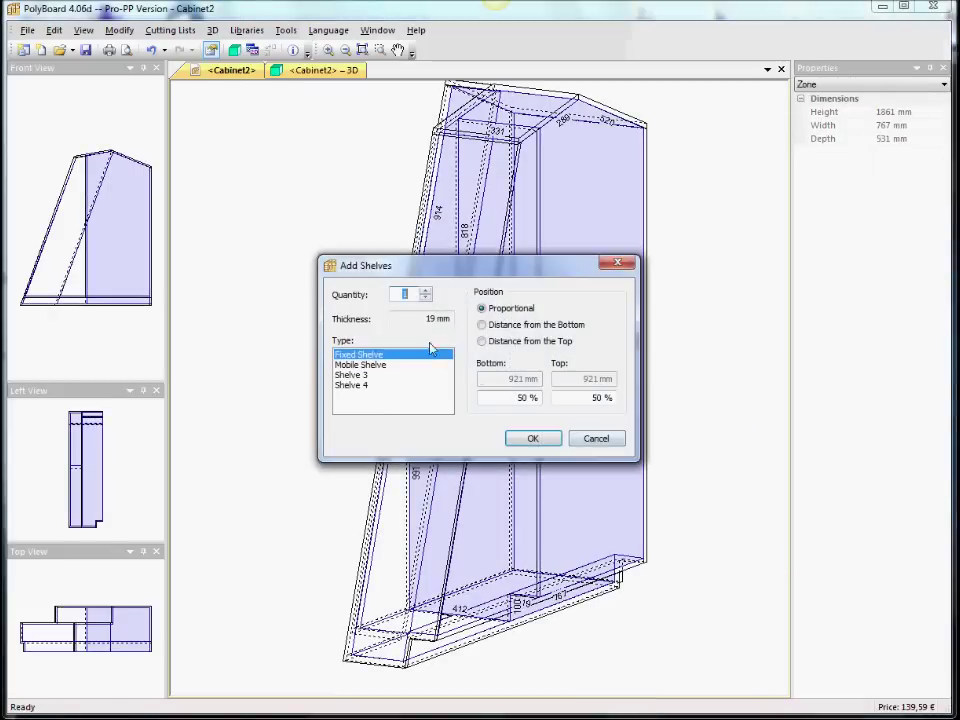
click(425, 291)
click(425, 291)
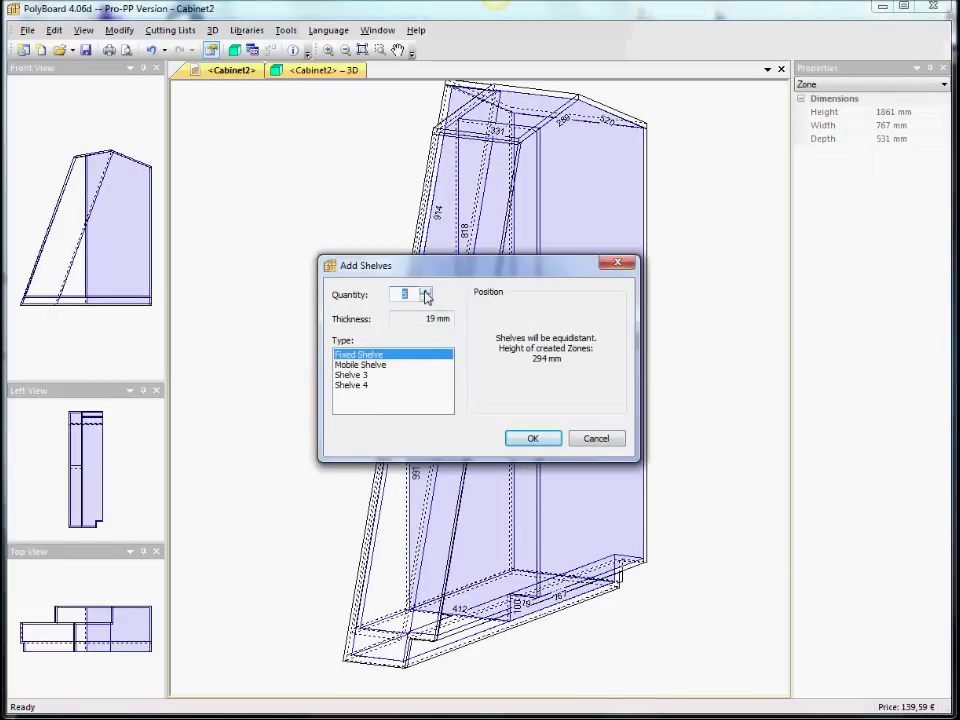
click(538, 441)
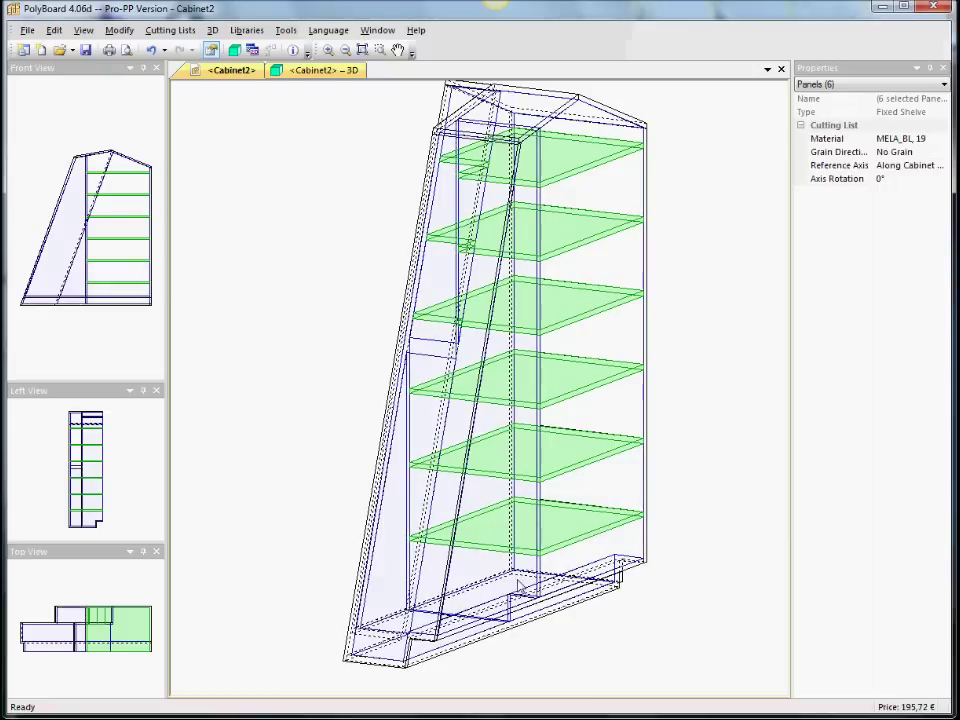
- Add four equidistant fixed shelves between the Left Side panel and the upright, and examine the shelving in 3D
click(497, 262)
right_click(497, 262)
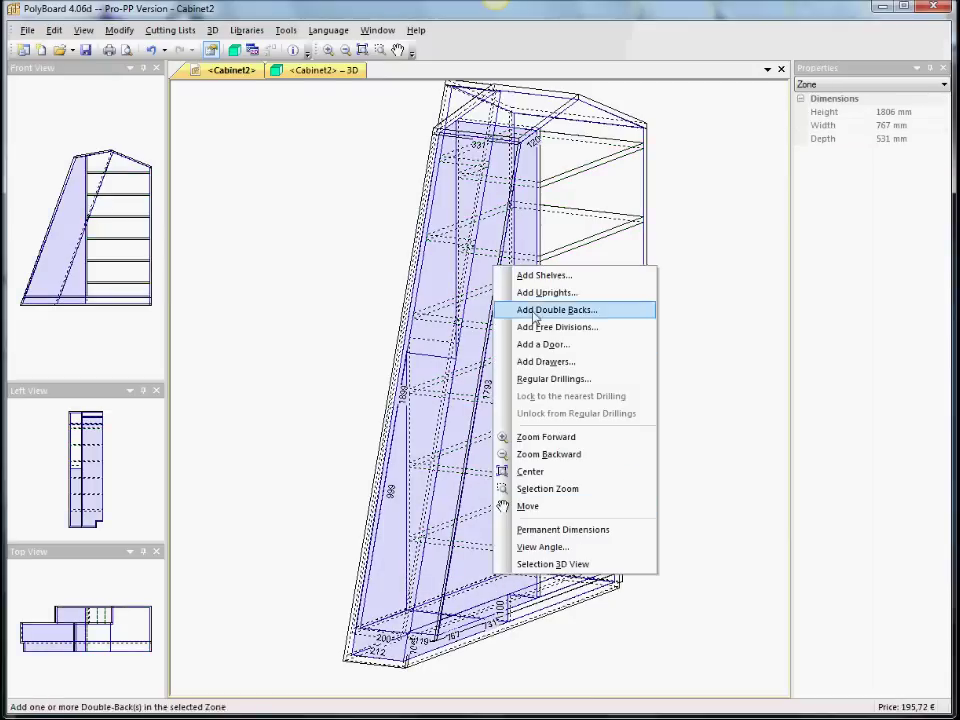
click(542, 276)
click(425, 291)
click(425, 291)
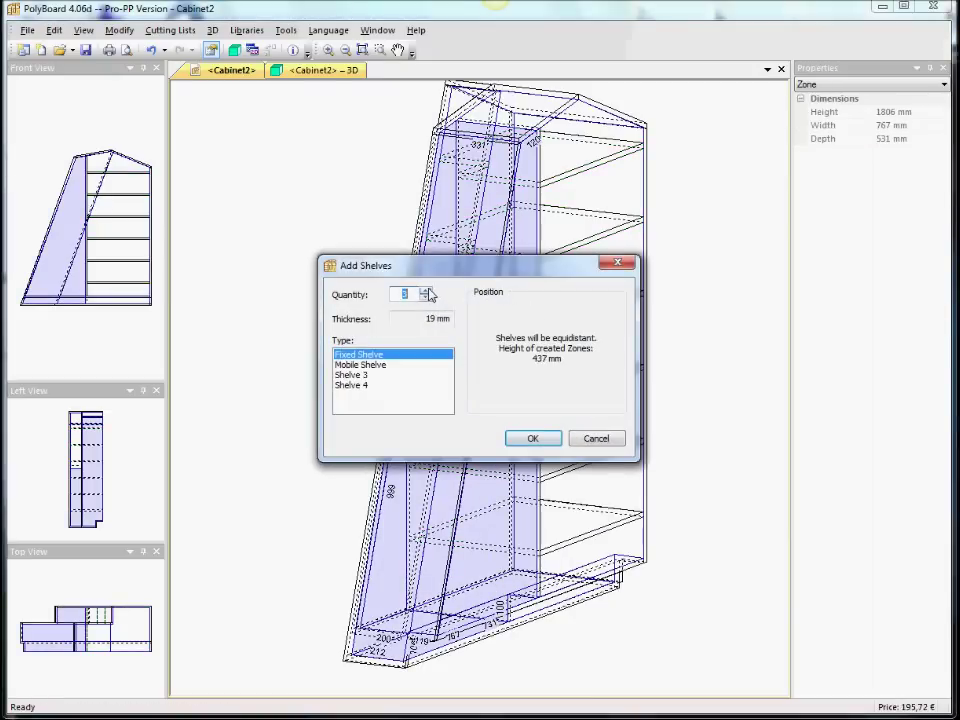
click(535, 438)
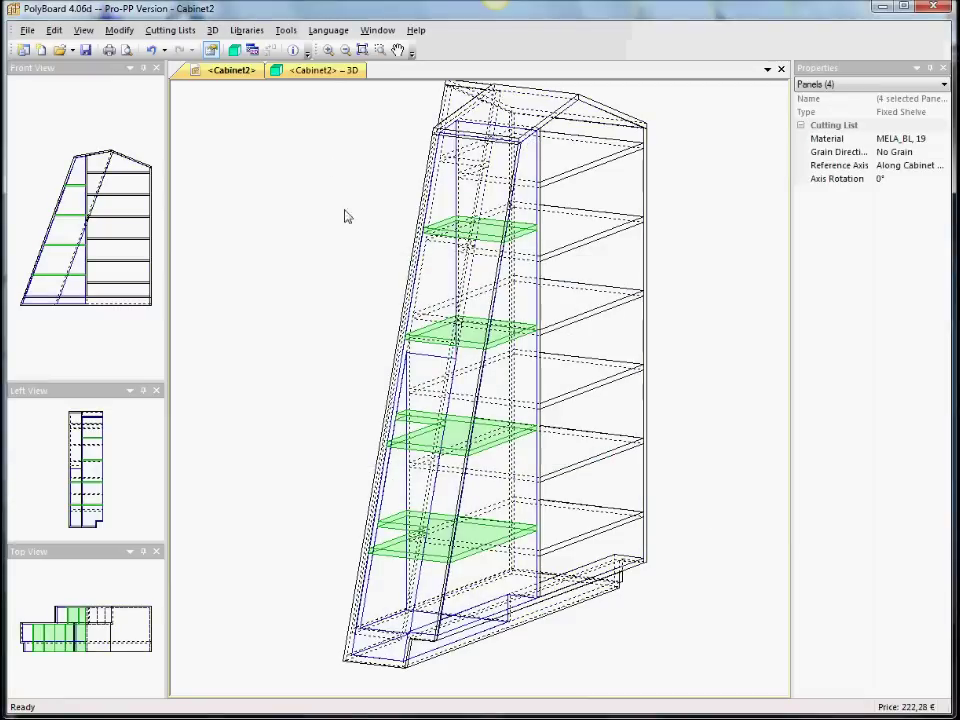
click(234, 49)
drag(471, 429, 444, 461)
scroll(411, 459, up, 5)
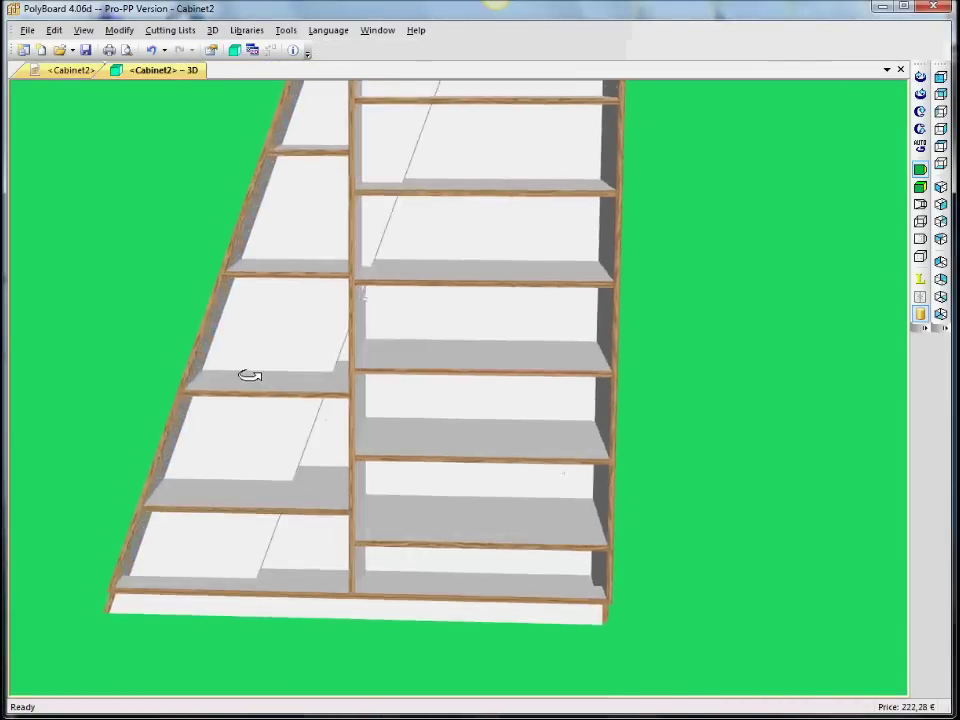
drag(250, 375, 573, 485)
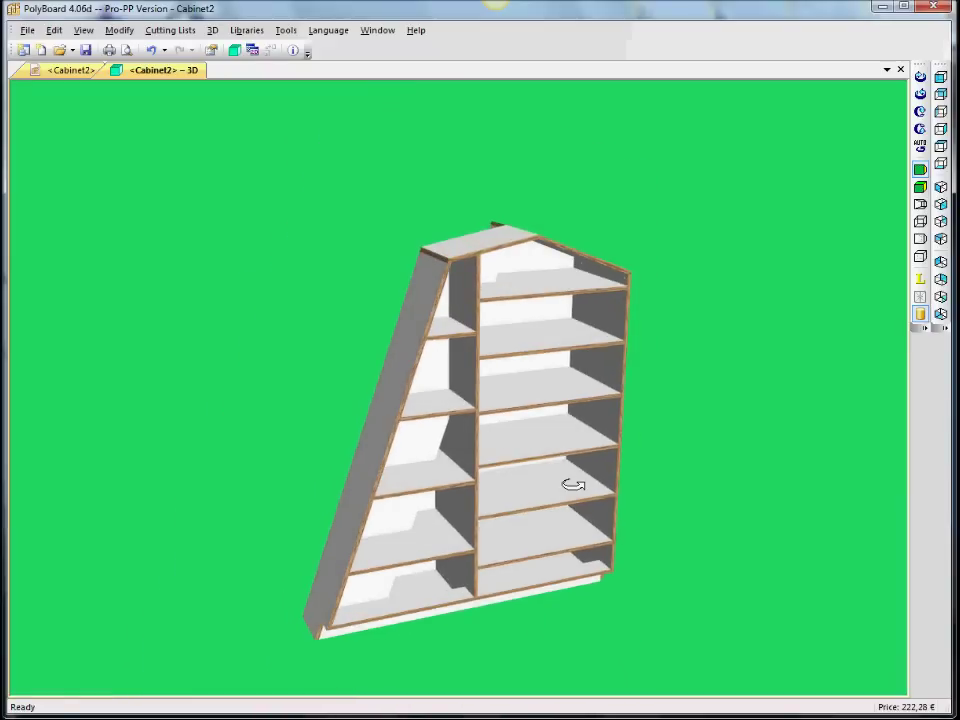
click(72, 72)
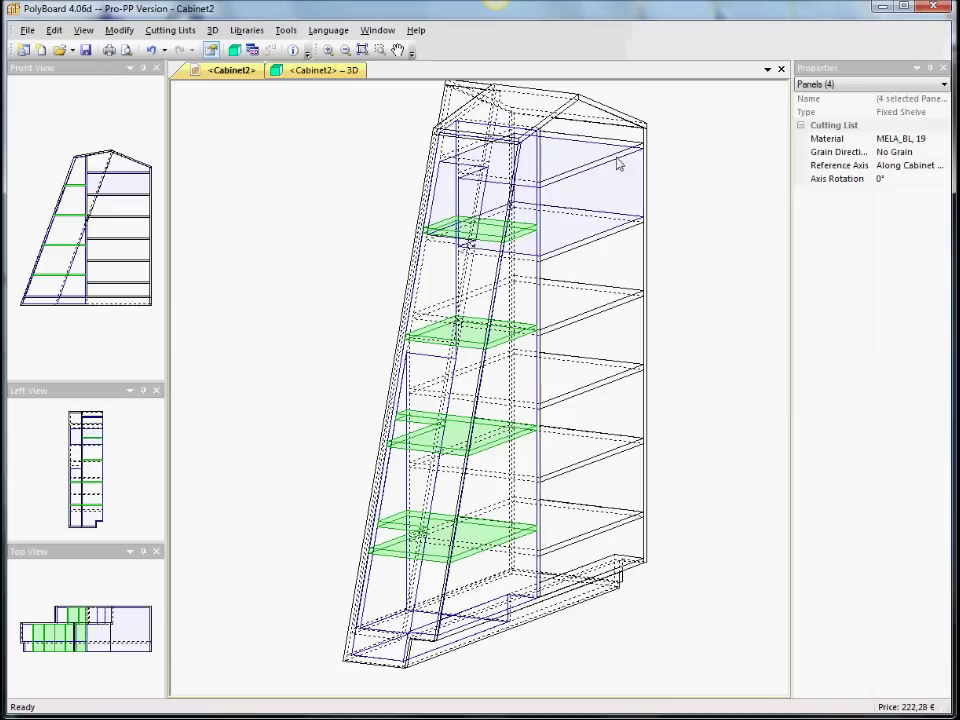
- Set the Right Side panel's slope to 10°
click(648, 200)
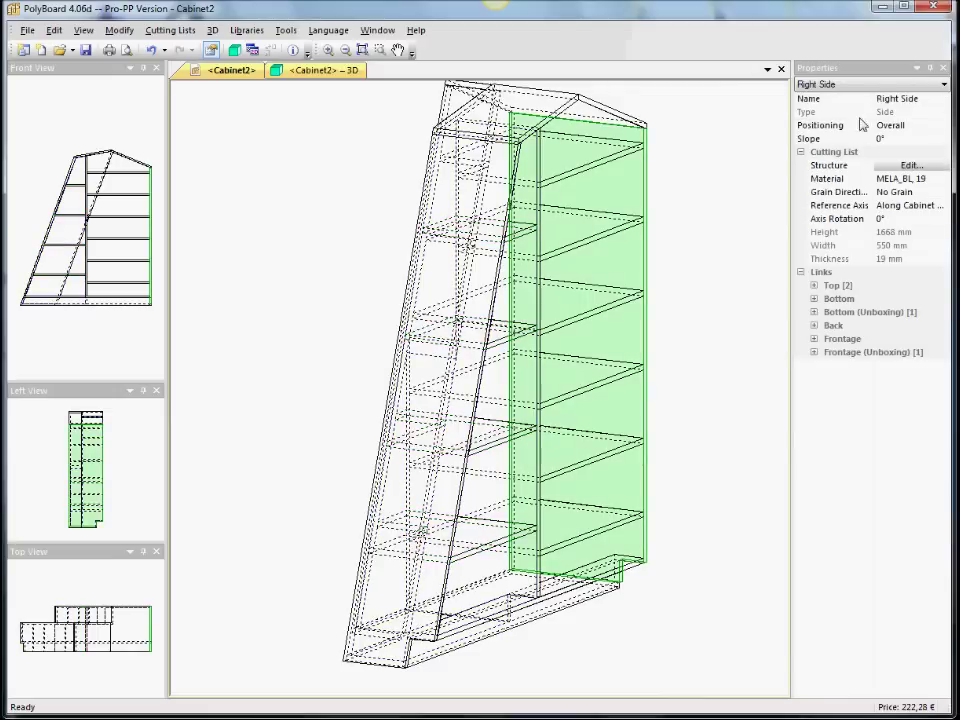
click(891, 140)
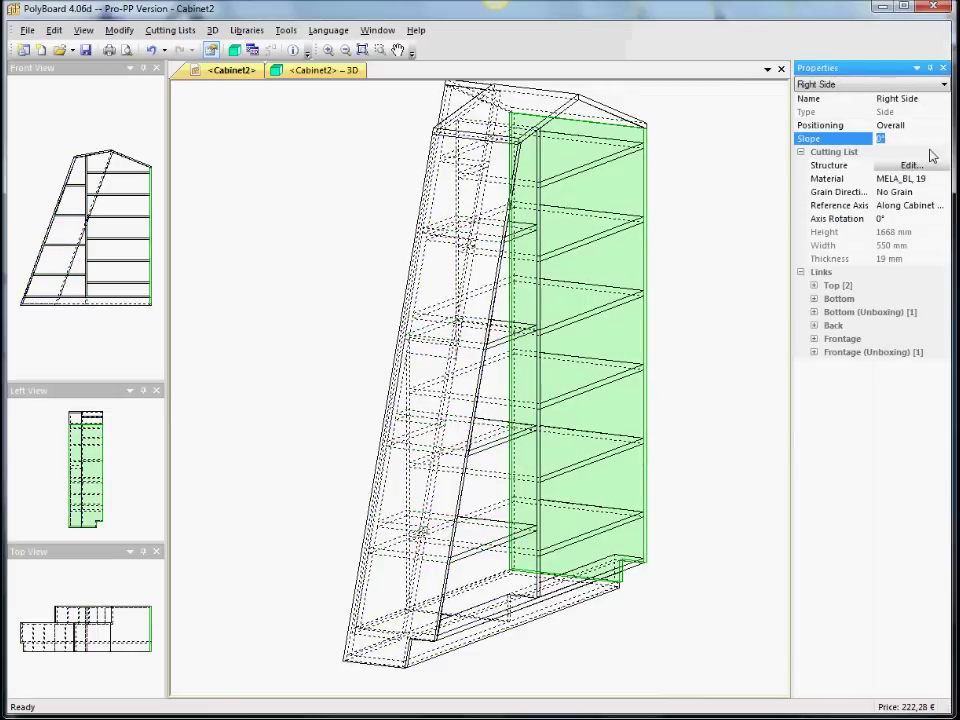
text(10)
key(Return)
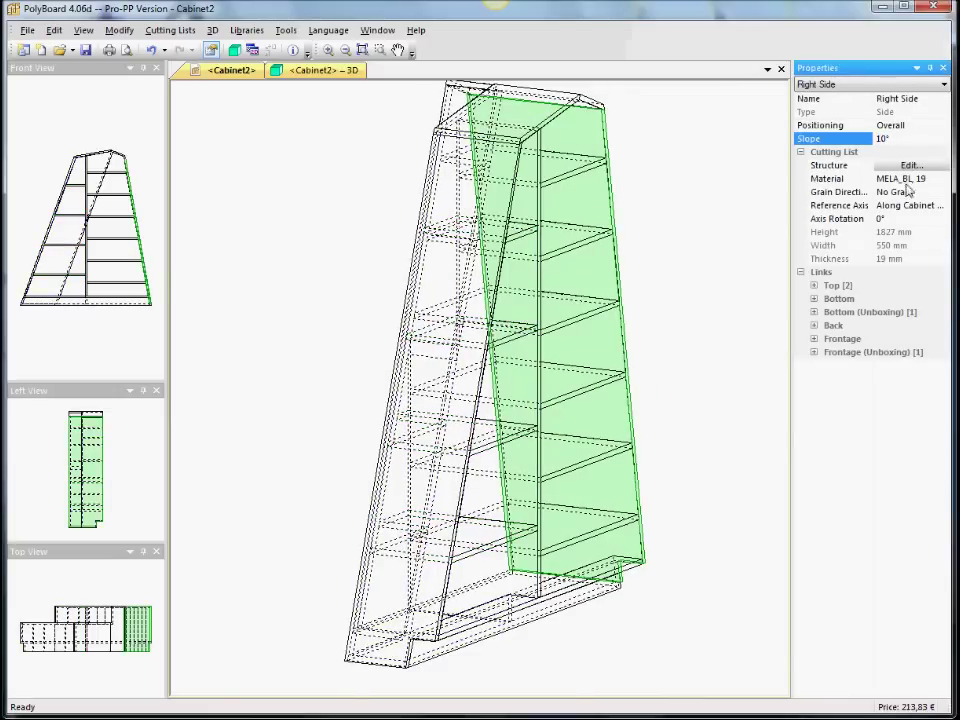
click(651, 236)
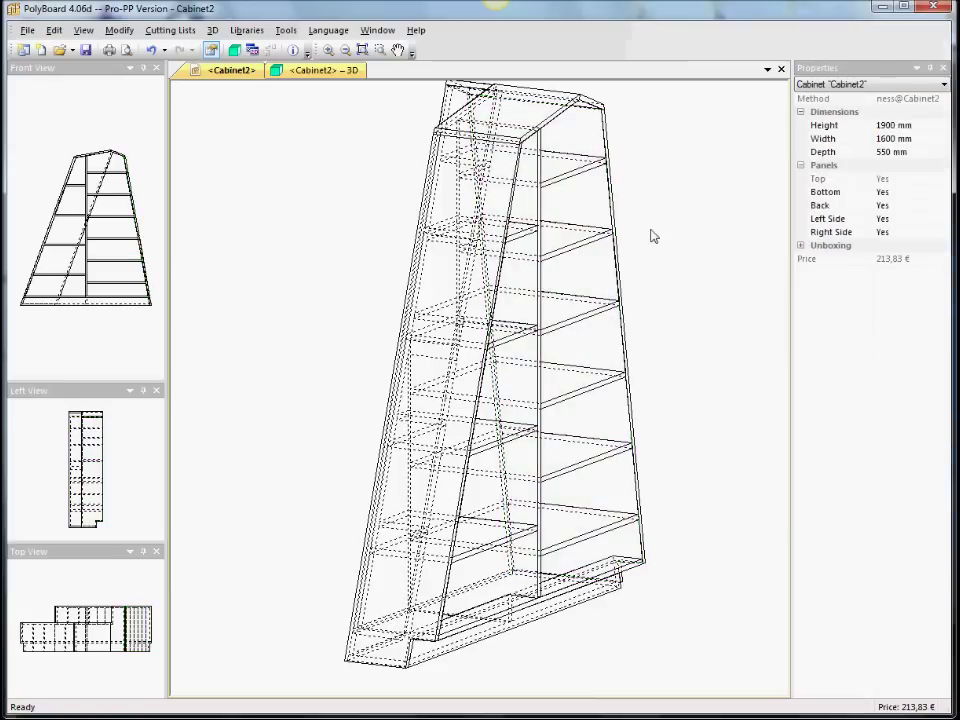
- Add a simple door, Applied Global, to the whole zone between the upright and the Right Side panel, with its fitting on the Right Side
click(563, 118)
click(563, 118)
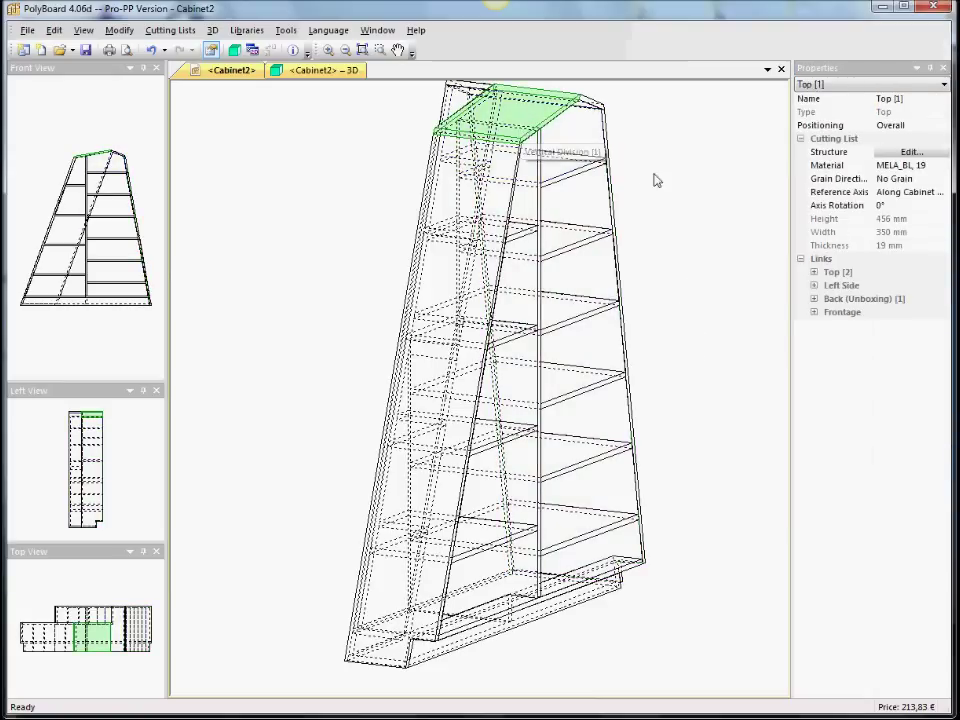
middle_drag(673, 208, 620, 255)
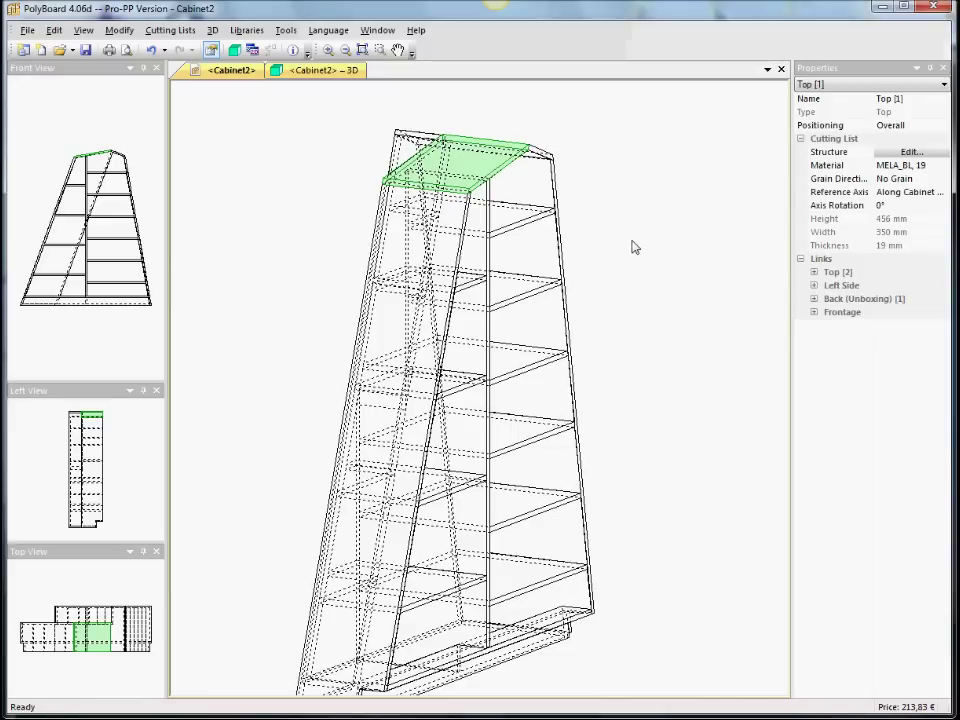
scroll(650, 324, down, 1)
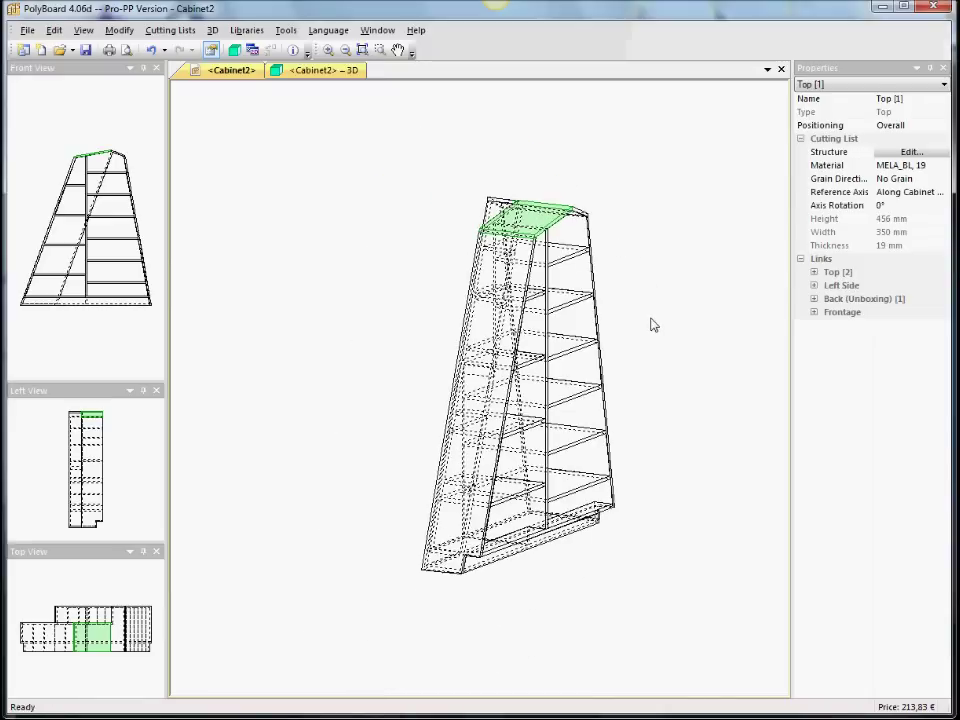
click(648, 325)
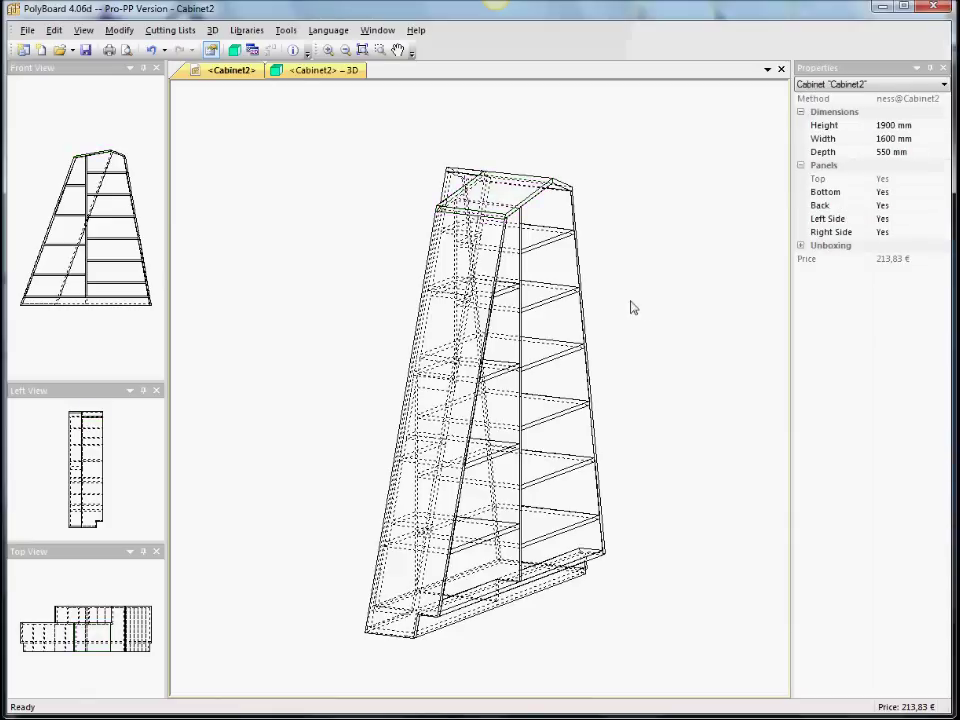
click(555, 343)
right_click(555, 343)
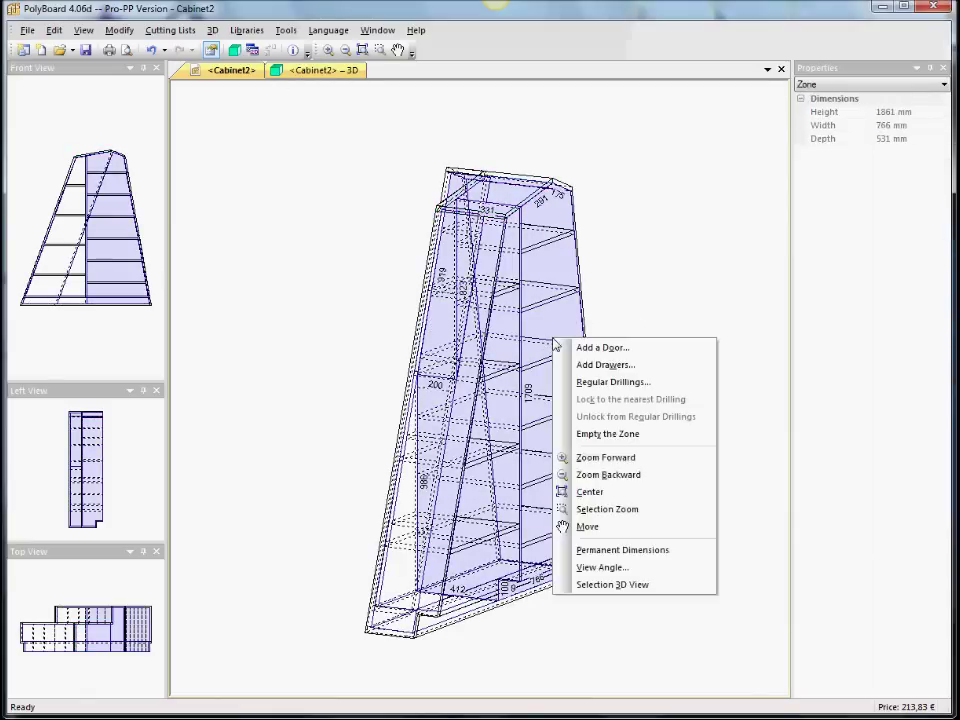
click(568, 347)
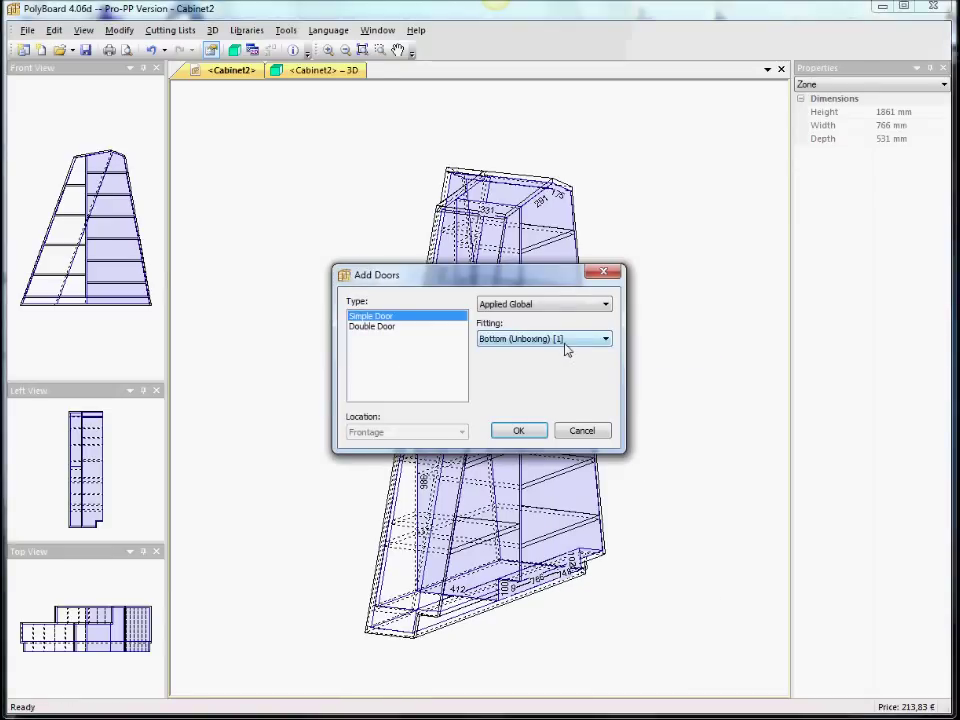
click(568, 340)
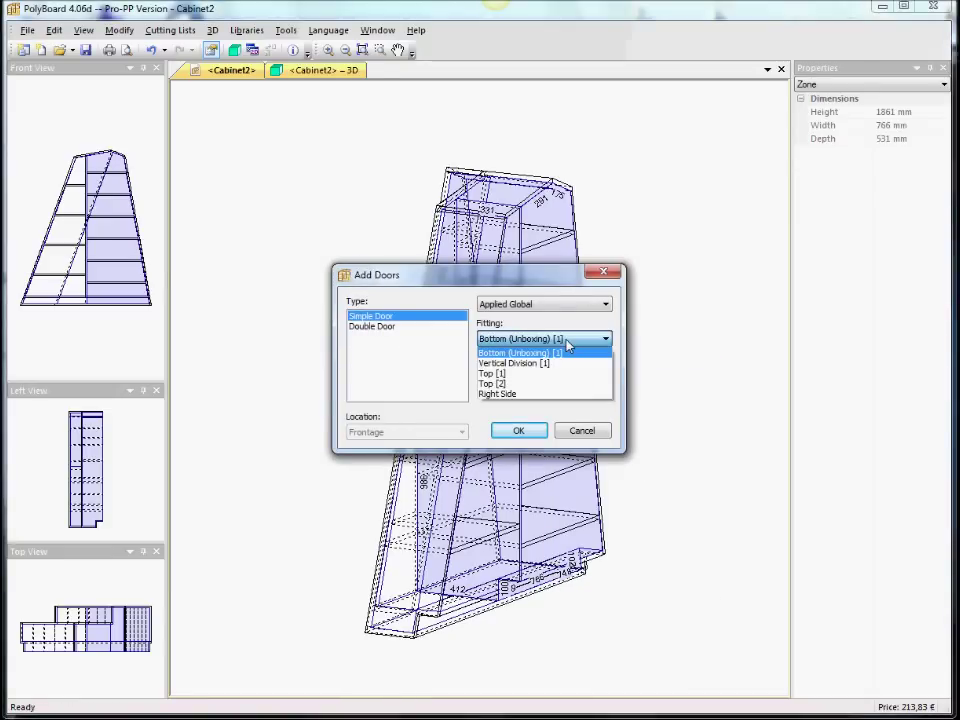
click(561, 394)
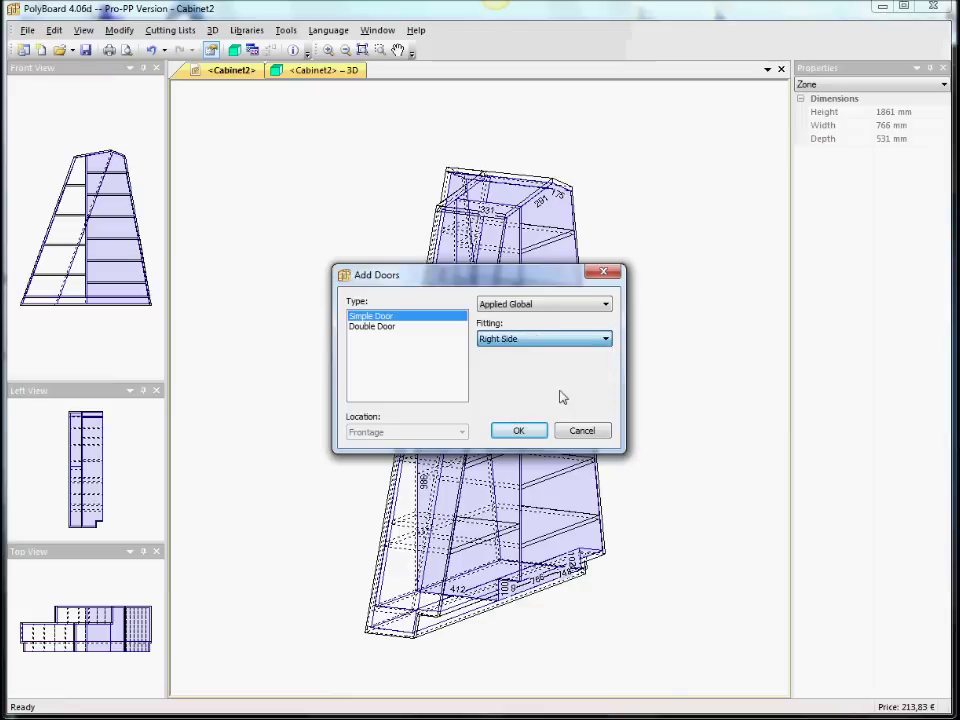
click(517, 430)
- Examine the closed door in 3D, open it and inspect the cabinet interior behind it
click(332, 70)
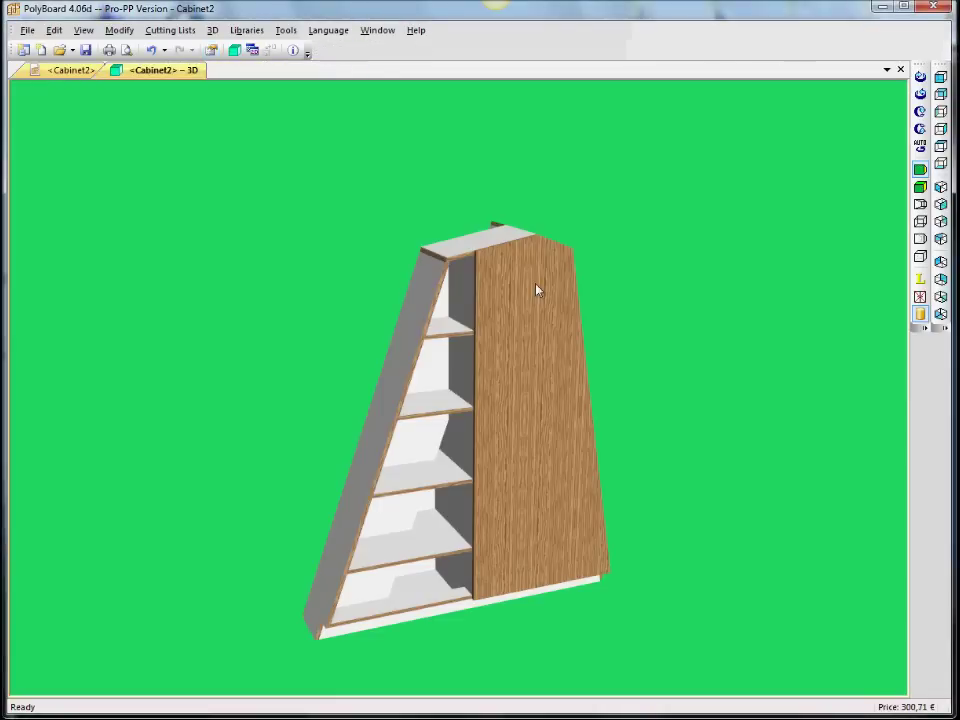
drag(536, 285, 617, 375)
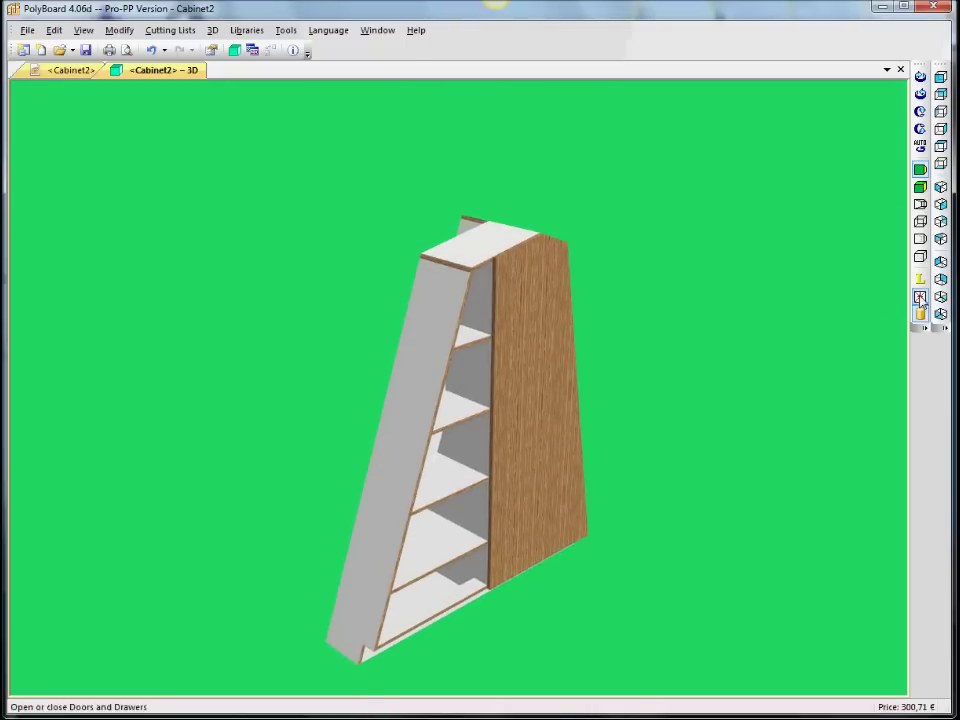
click(920, 297)
mouse_move(553, 424)
mouse_down()
mouse_move(536, 422)
mouse_move(542, 411)
mouse_move(568, 411)
mouse_move(440, 426)
mouse_move(444, 441)
mouse_move(345, 439)
mouse_move(525, 450)
mouse_move(493, 456)
mouse_move(553, 424)
mouse_move(561, 446)
mouse_up()
scroll(540, 414, up, 3)
scroll(538, 420, down, 3)
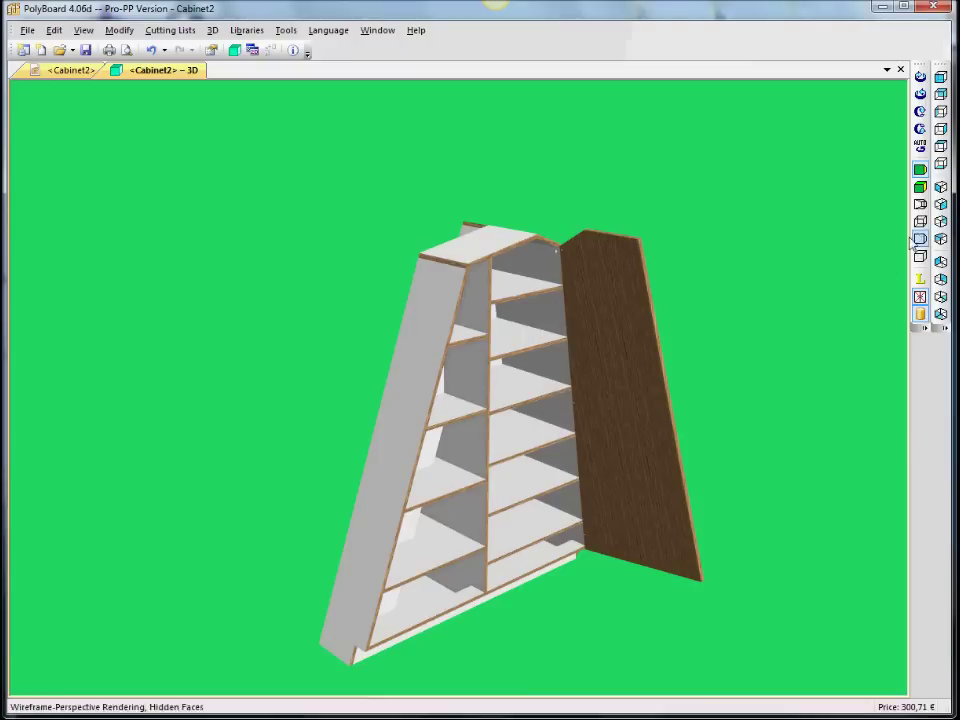
- Render the cabinet in wireframe, then as wireframe perspective with hidden faces, and examine the fittings near the top
click(920, 205)
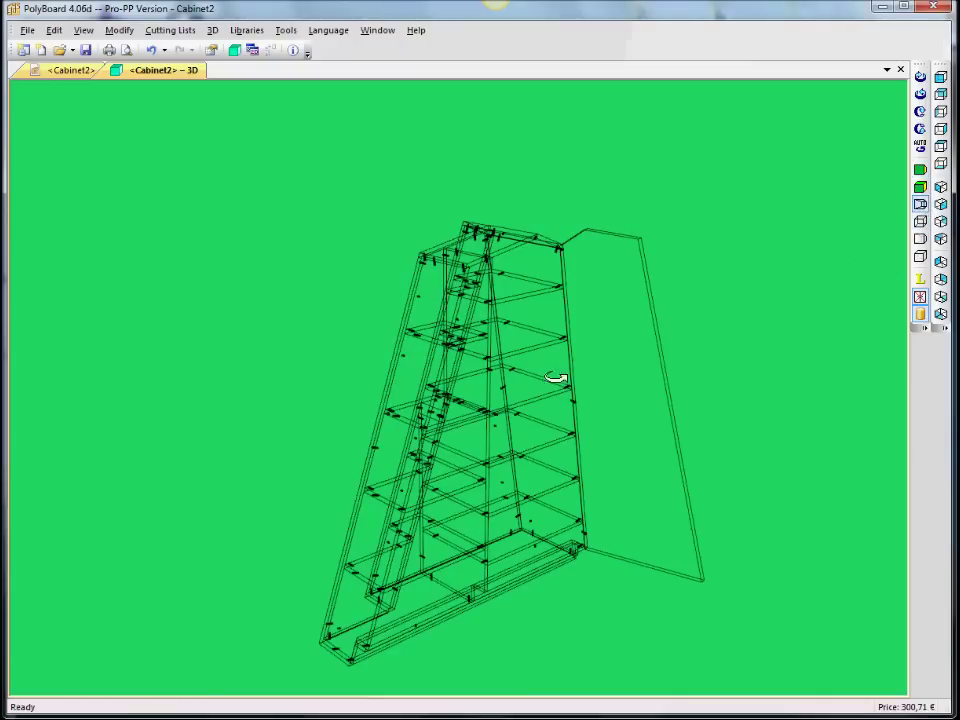
scroll(478, 316, up, 5)
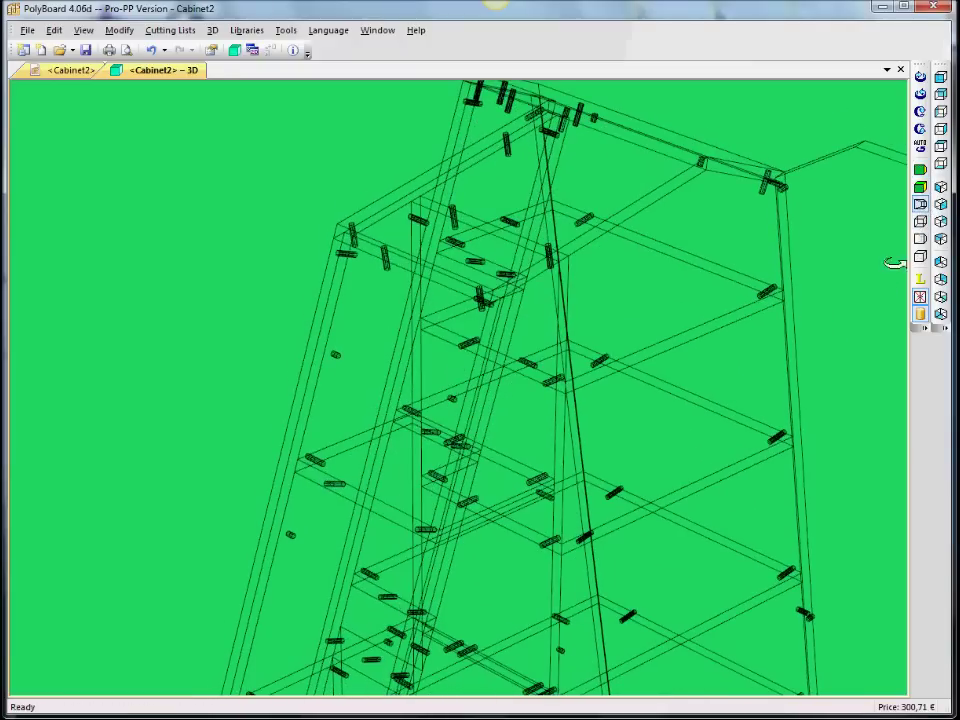
click(920, 238)
drag(471, 336, 510, 330)
- Apply the Kitchen wall cabinet manufacturing method to the whole cabinet
click(246, 30)
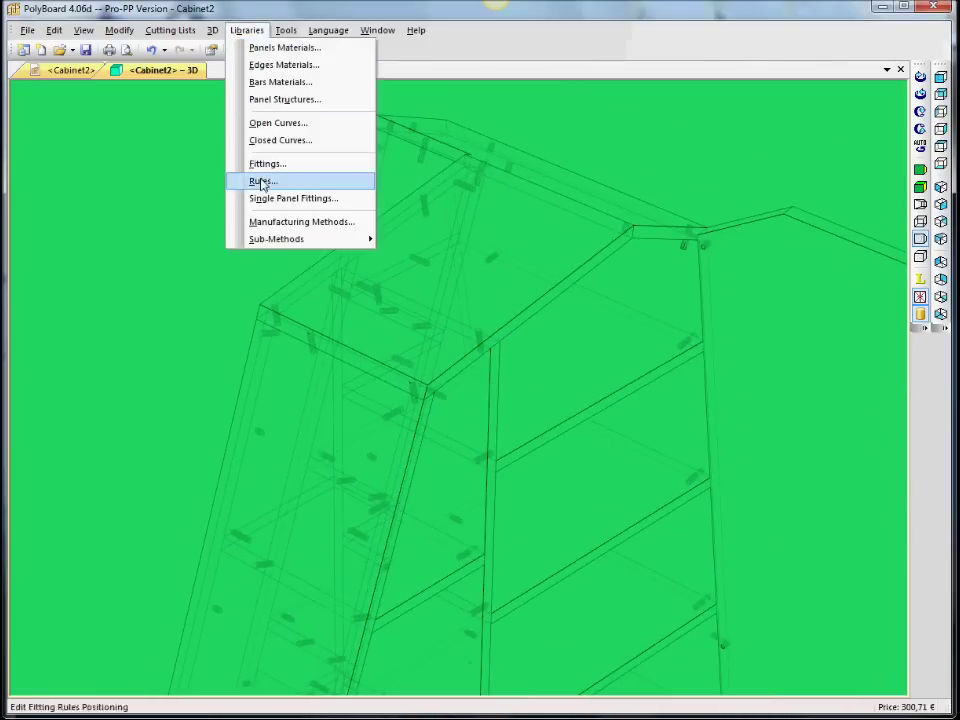
click(262, 222)
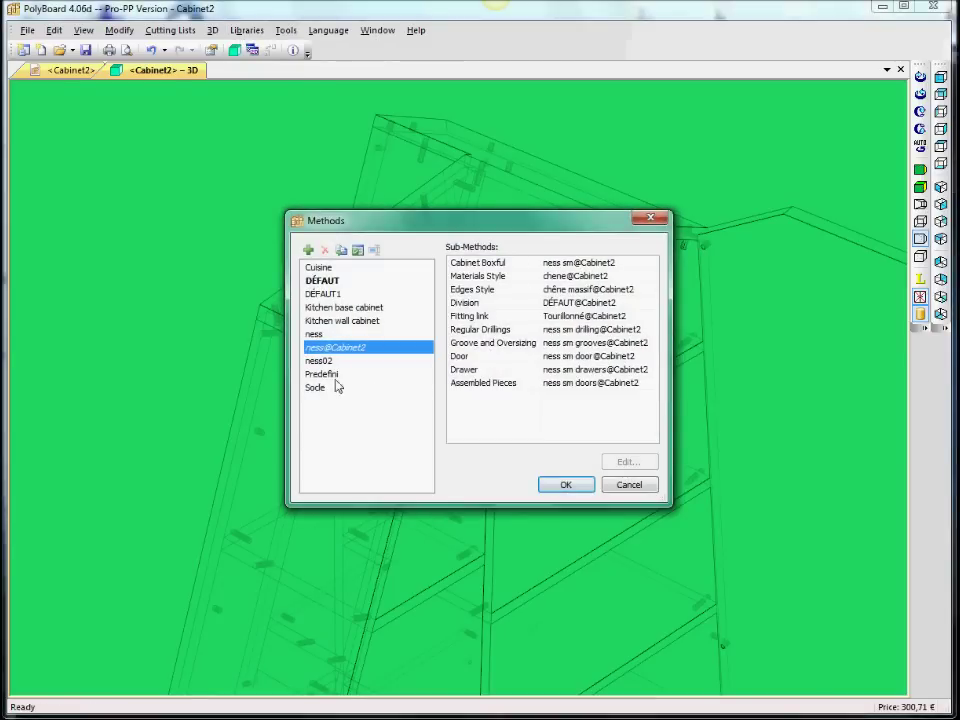
click(355, 321)
click(566, 485)
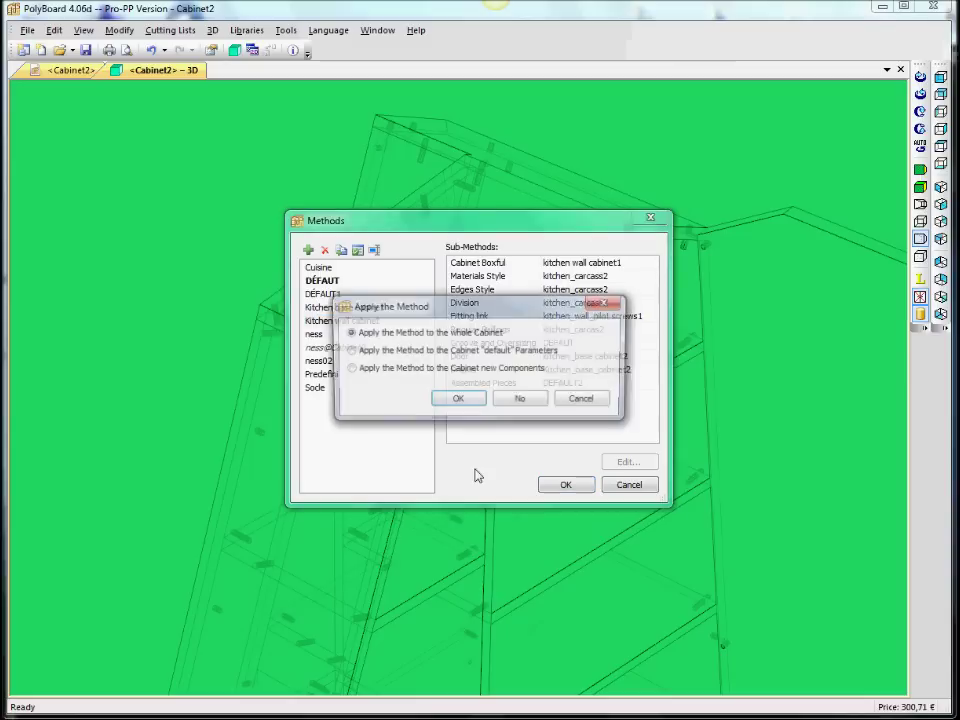
click(461, 401)
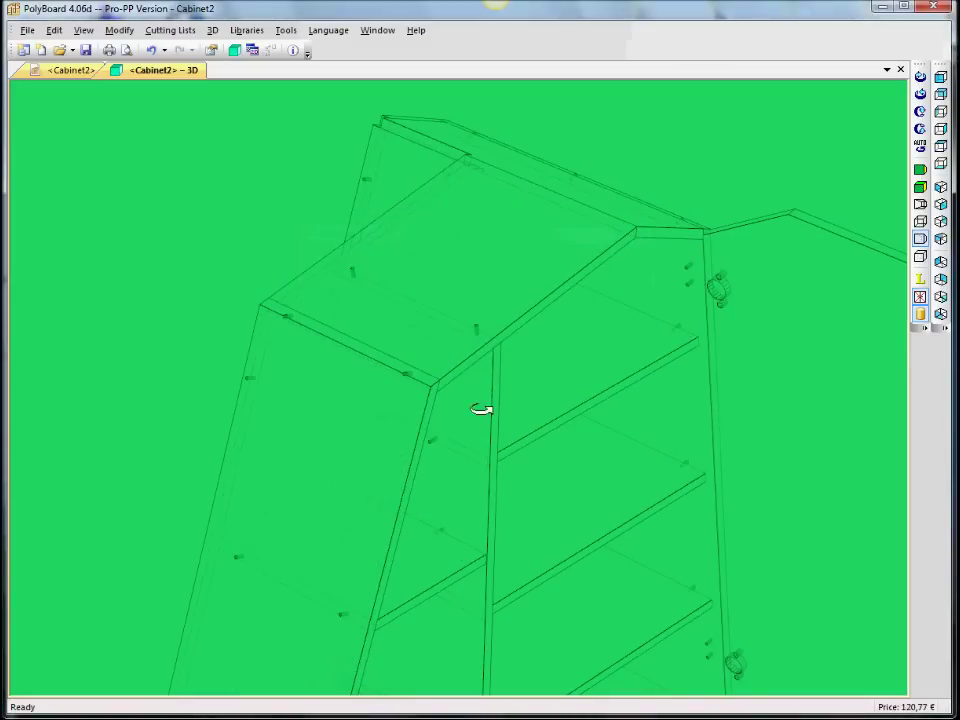
- Examine the fittings and door hinges in the wireframe 3D view, from close up and across the whole cabinet
drag(579, 489, 527, 444)
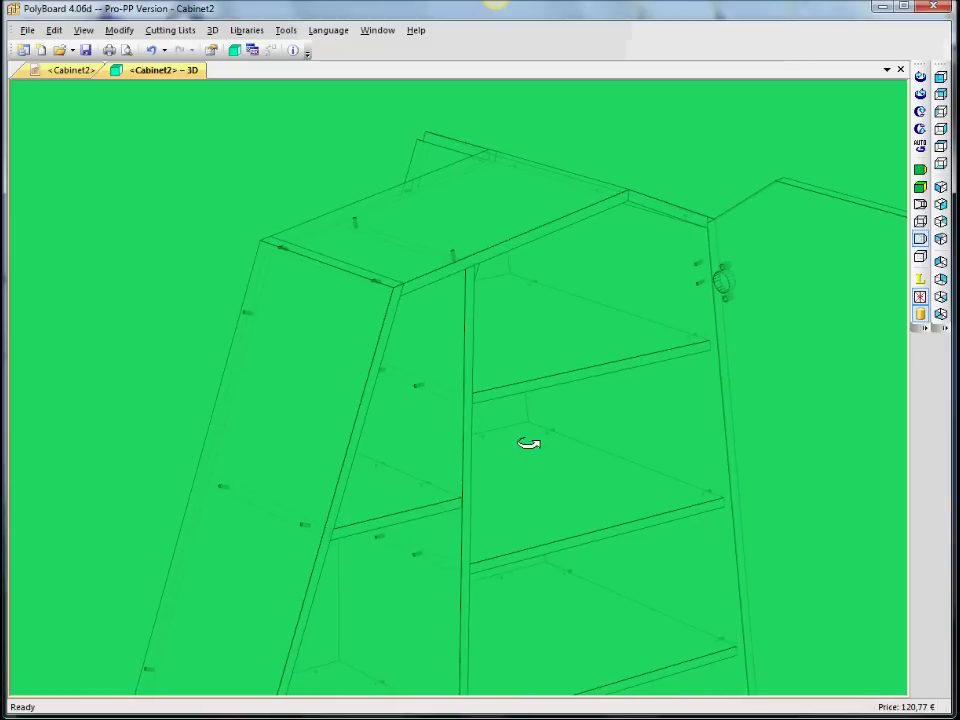
drag(642, 424, 740, 316)
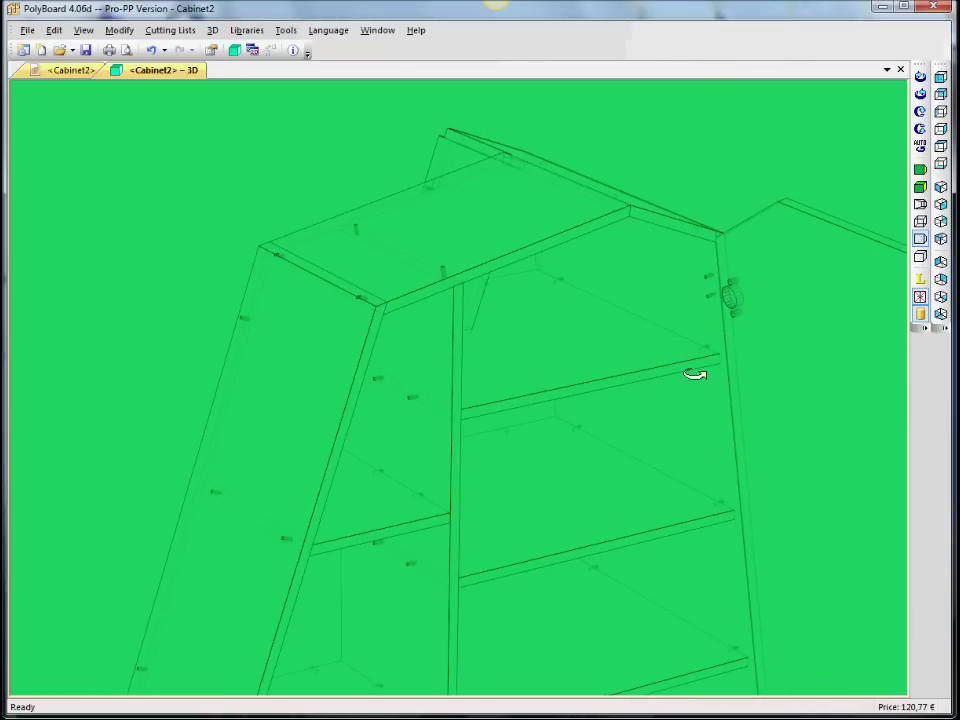
scroll(695, 374, down, 5)
drag(669, 435, 471, 390)
scroll(480, 403, up, 1)
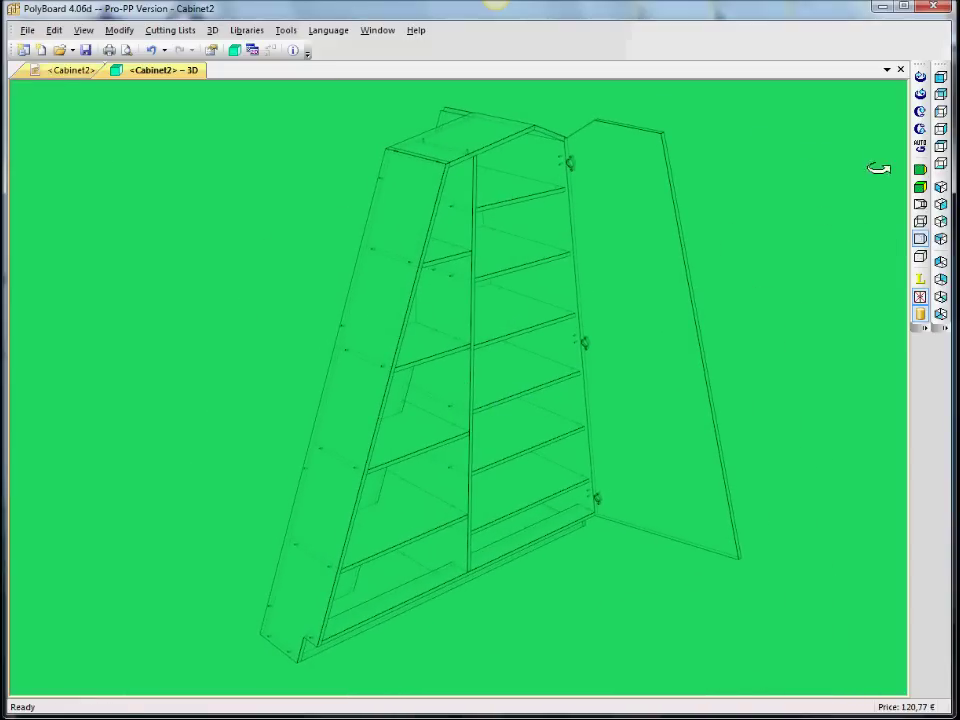
- Render the cabinet as a shaded solid and inspect its panels, shelves and open door in 3D
click(920, 169)
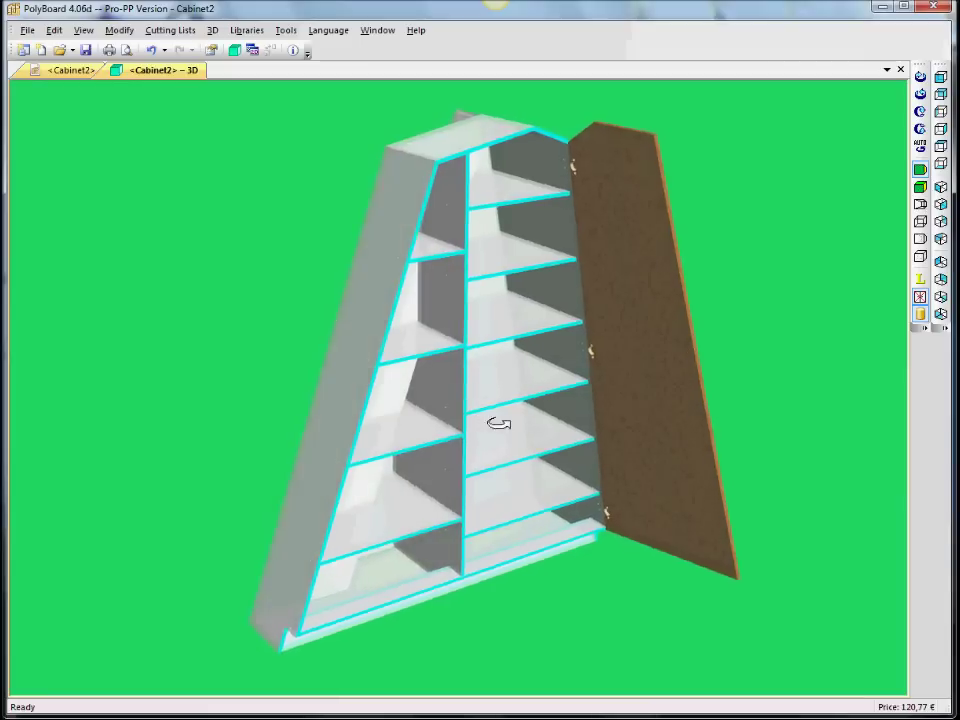
drag(498, 424, 553, 399)
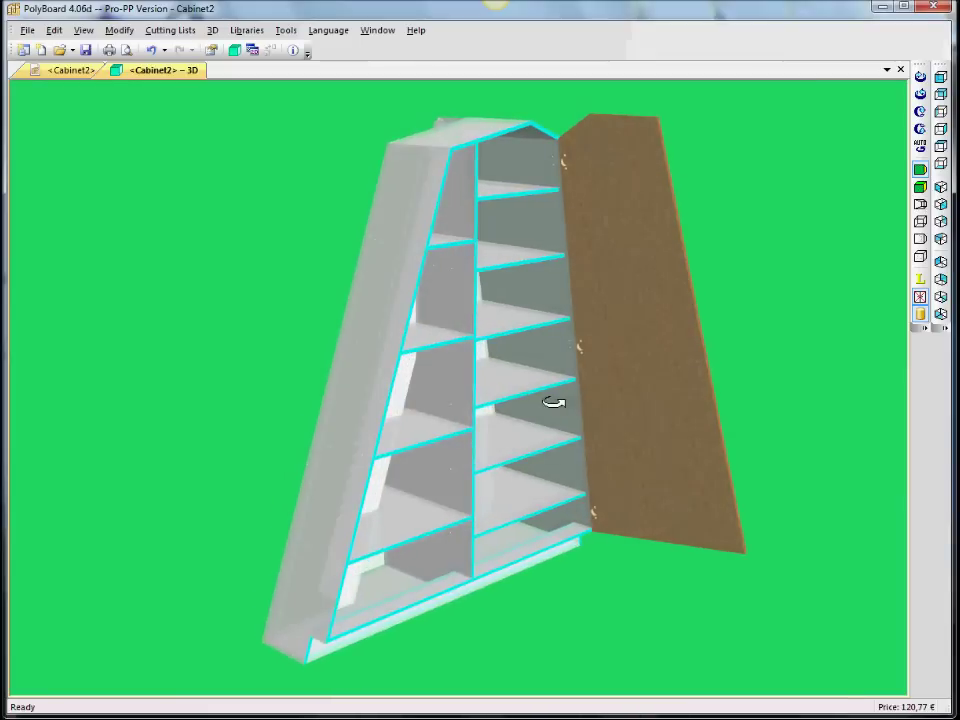
click(42, 84)
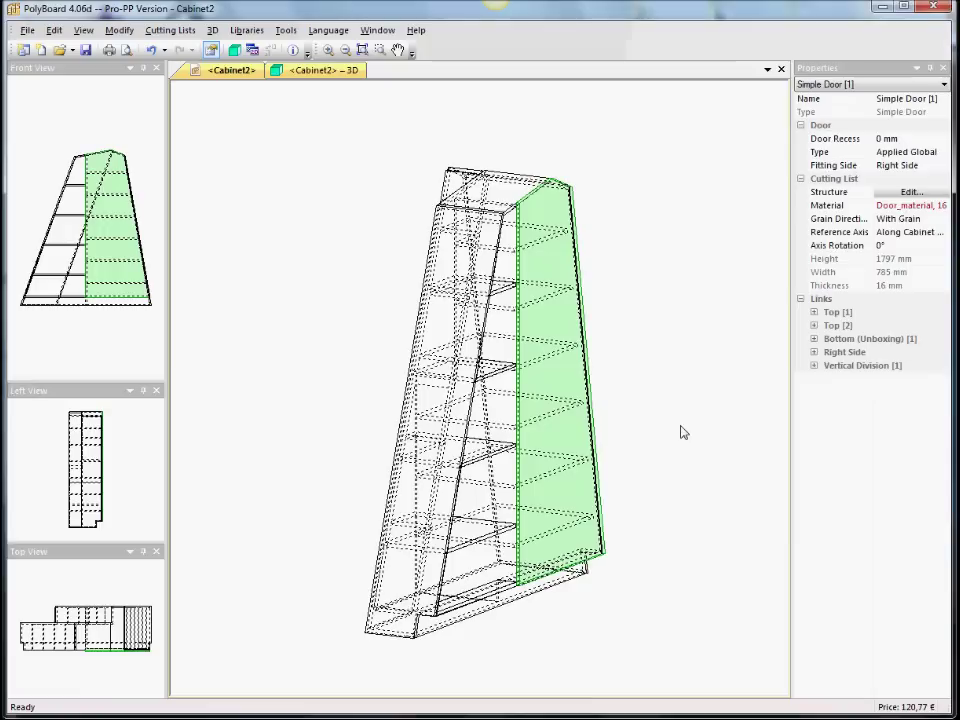
click(343, 76)
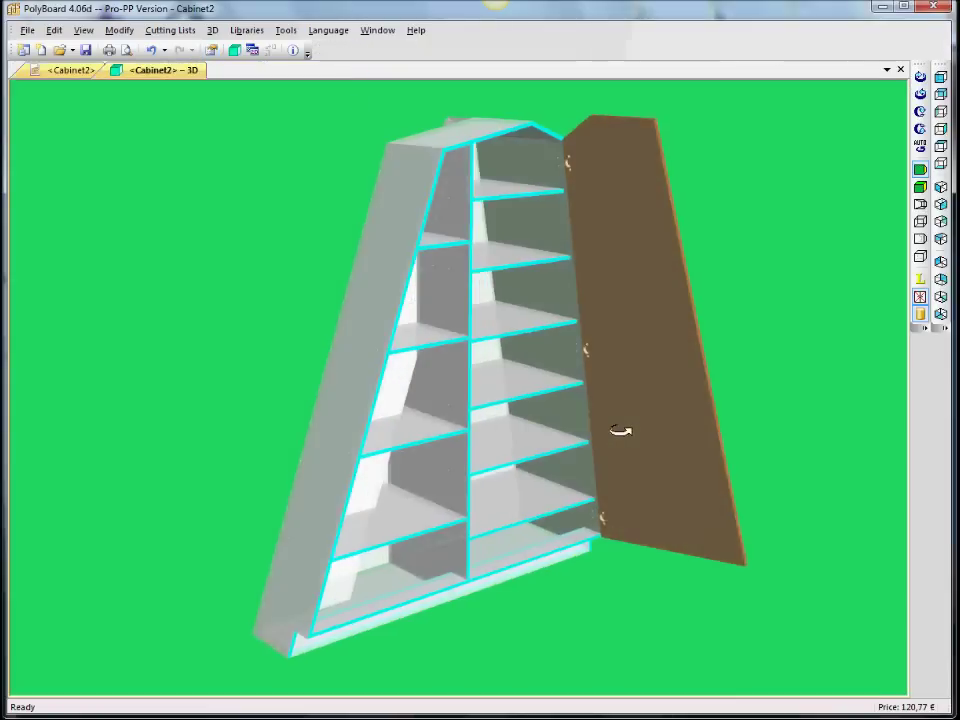
mouse_move(621, 430)
mouse_down()
mouse_move(568, 484)
mouse_move(579, 521)
mouse_move(504, 437)
mouse_move(507, 355)
mouse_move(508, 444)
mouse_move(566, 448)
mouse_move(426, 450)
mouse_move(620, 481)
mouse_move(480, 521)
mouse_move(444, 542)
mouse_move(447, 573)
mouse_up()
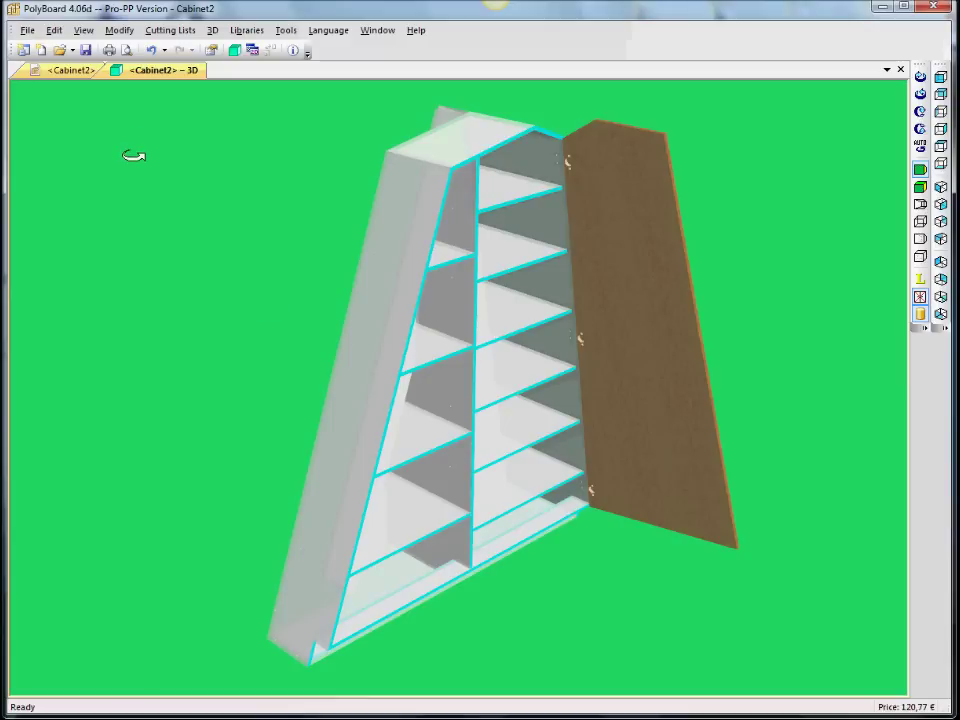
- Open the print preview of the cabinet drawing and review the cutting list and price summary page
click(70, 70)
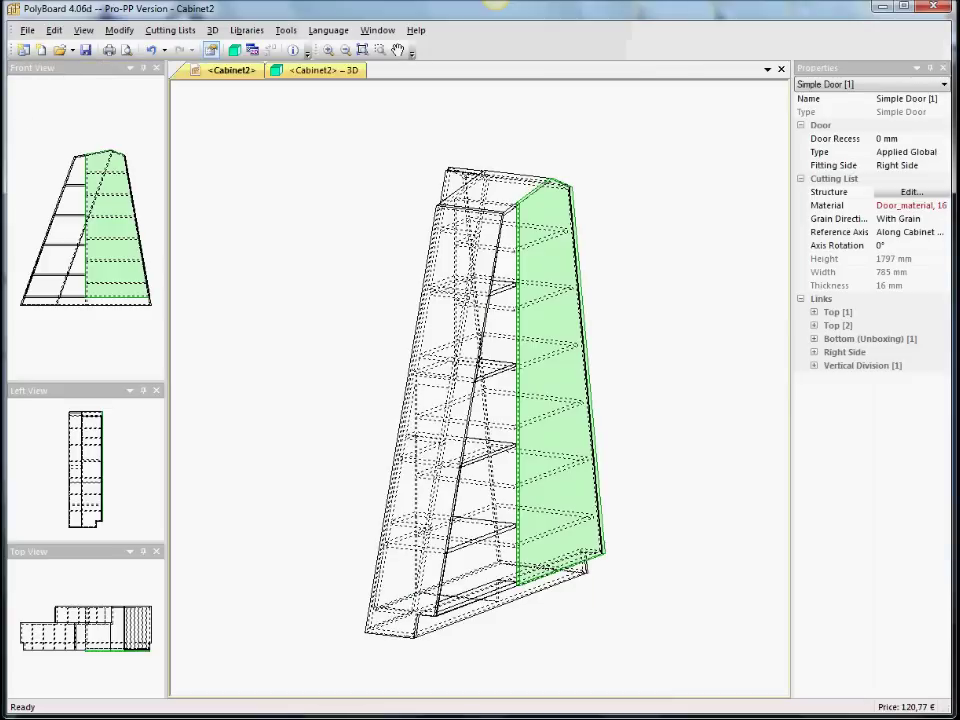
click(26, 31)
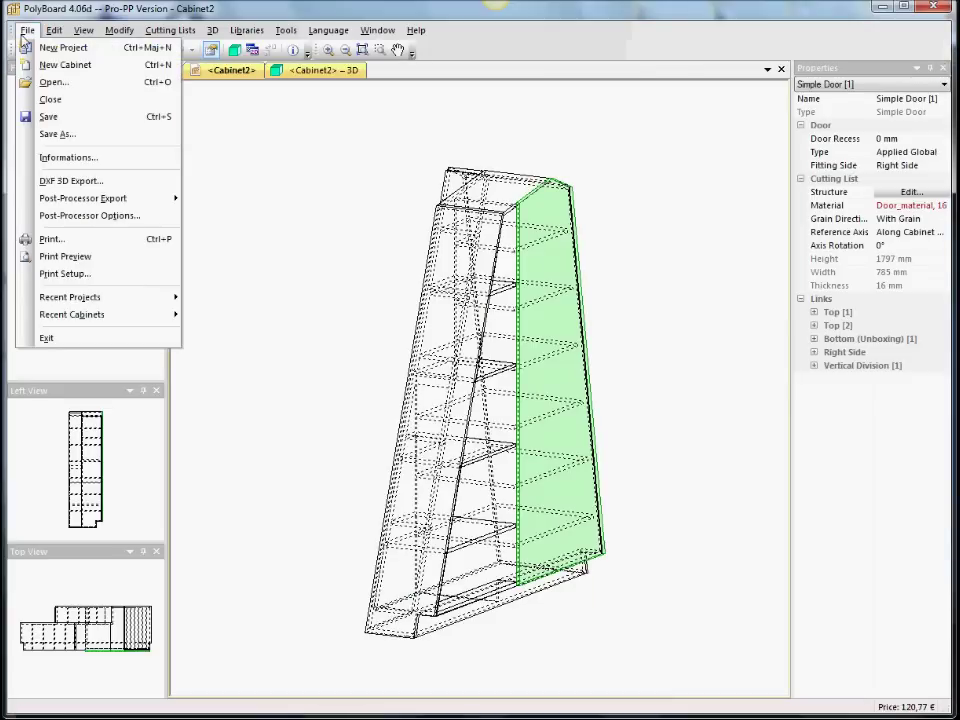
click(65, 256)
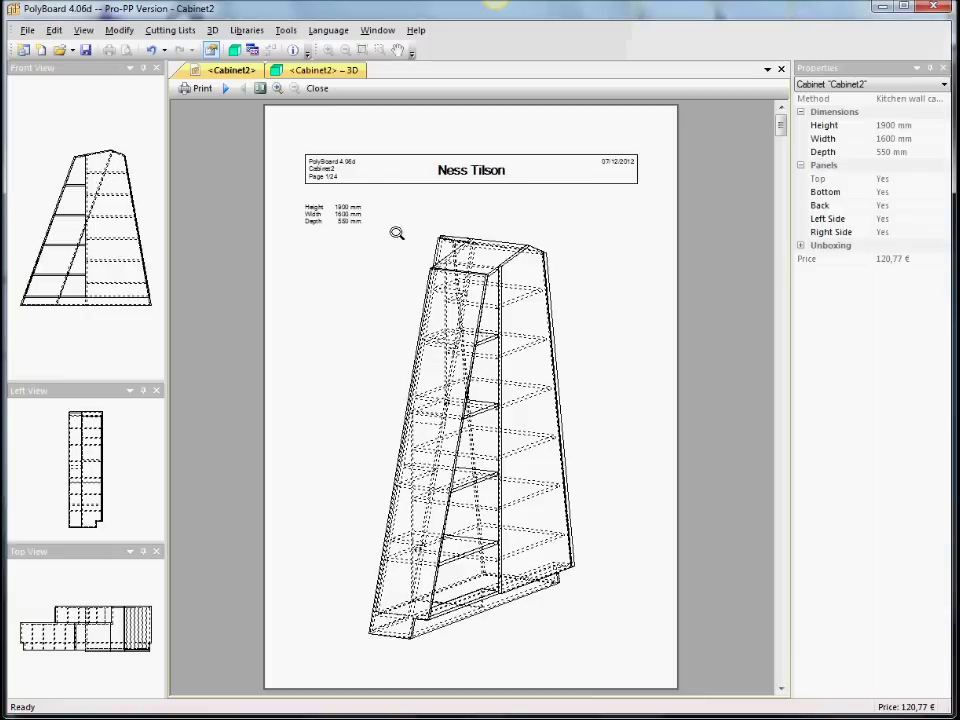
click(227, 89)
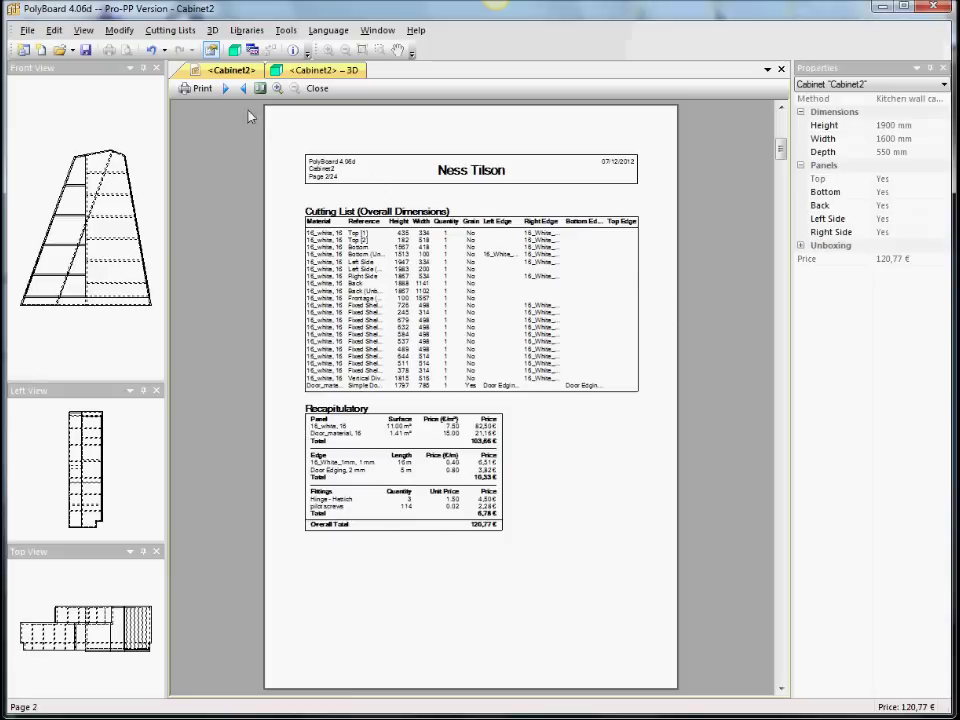
- Review every panel's drilling and dimension sheet in the preview, from Top [1] to Simple Door [1], and close the preview
click(227, 89)
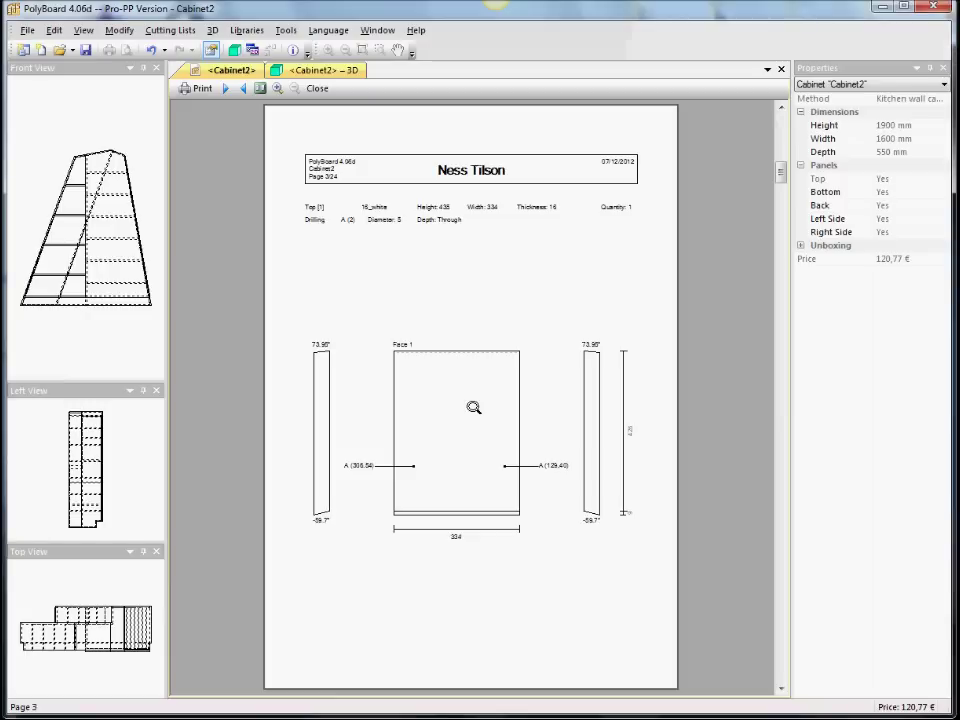
click(225, 89)
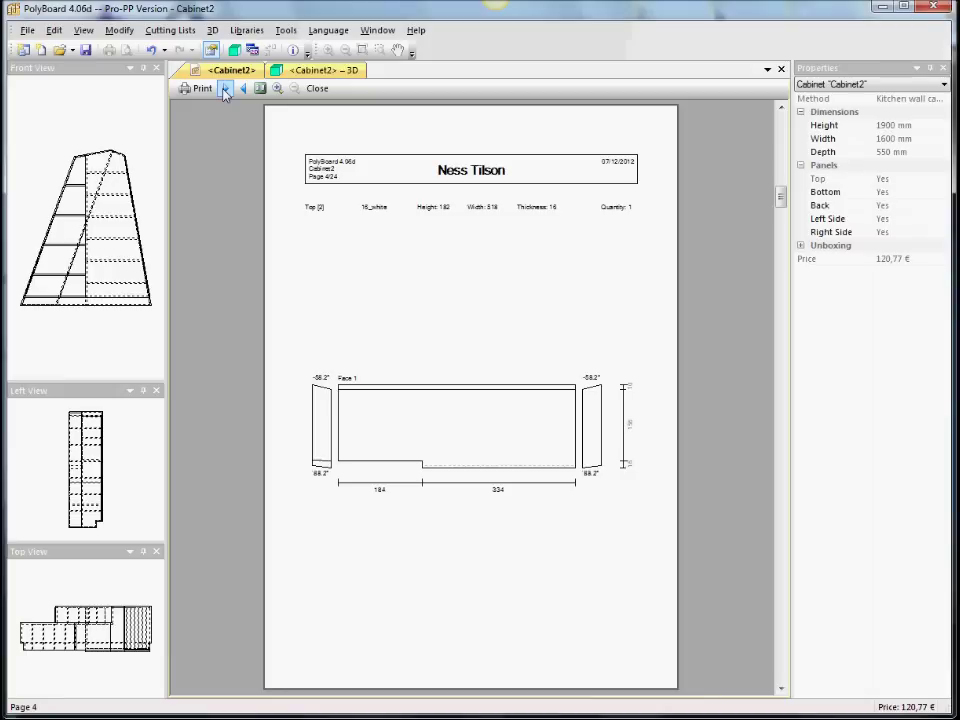
click(225, 89)
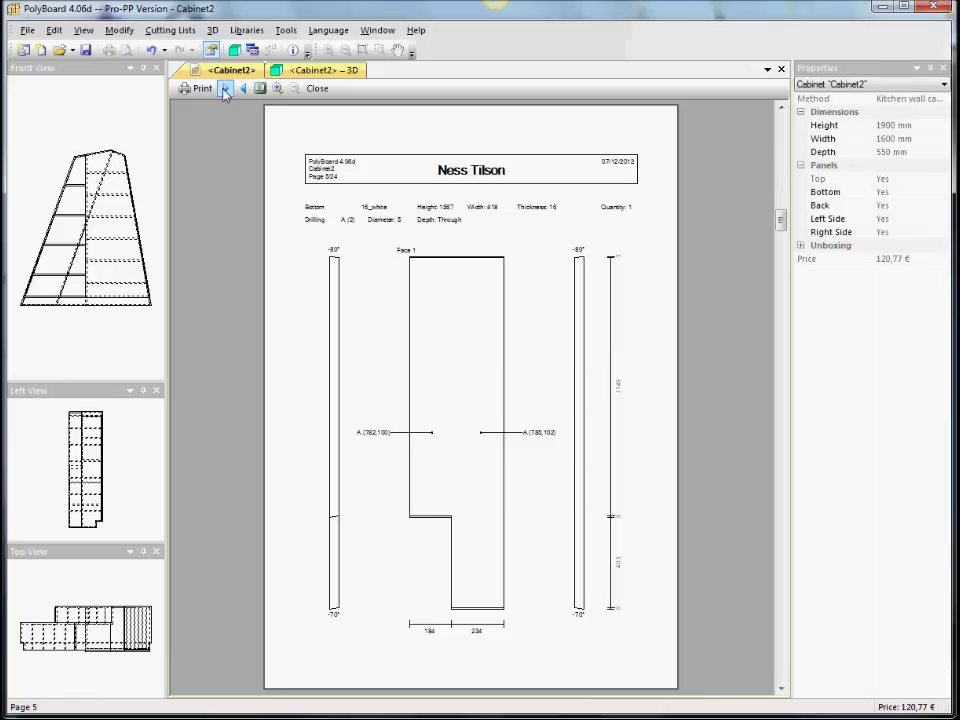
click(225, 89)
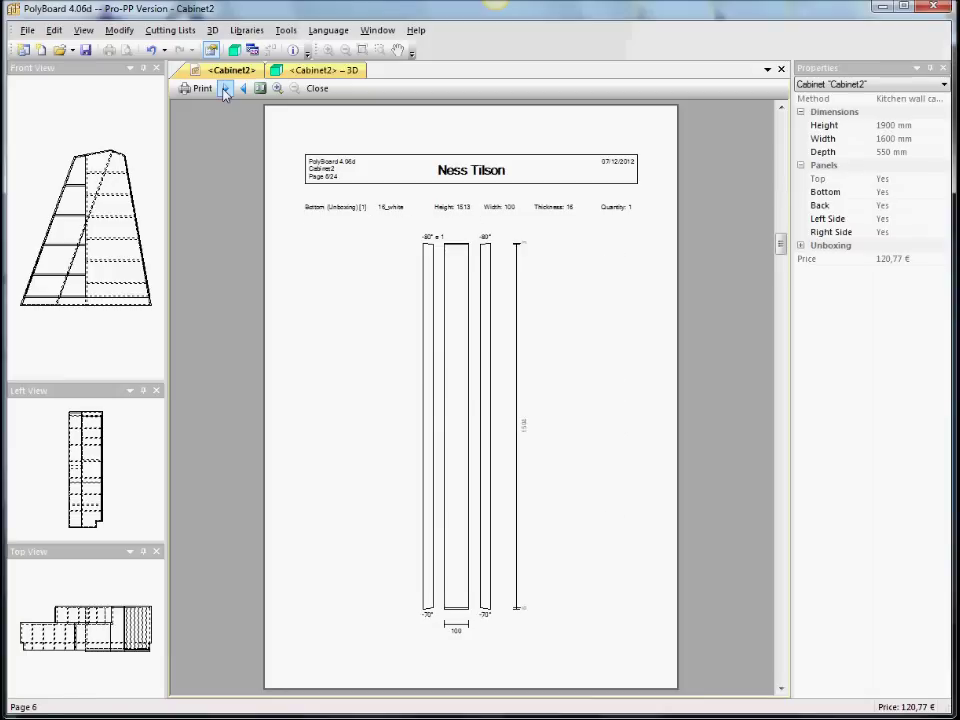
click(225, 89)
click(225, 89)
click(225, 89)
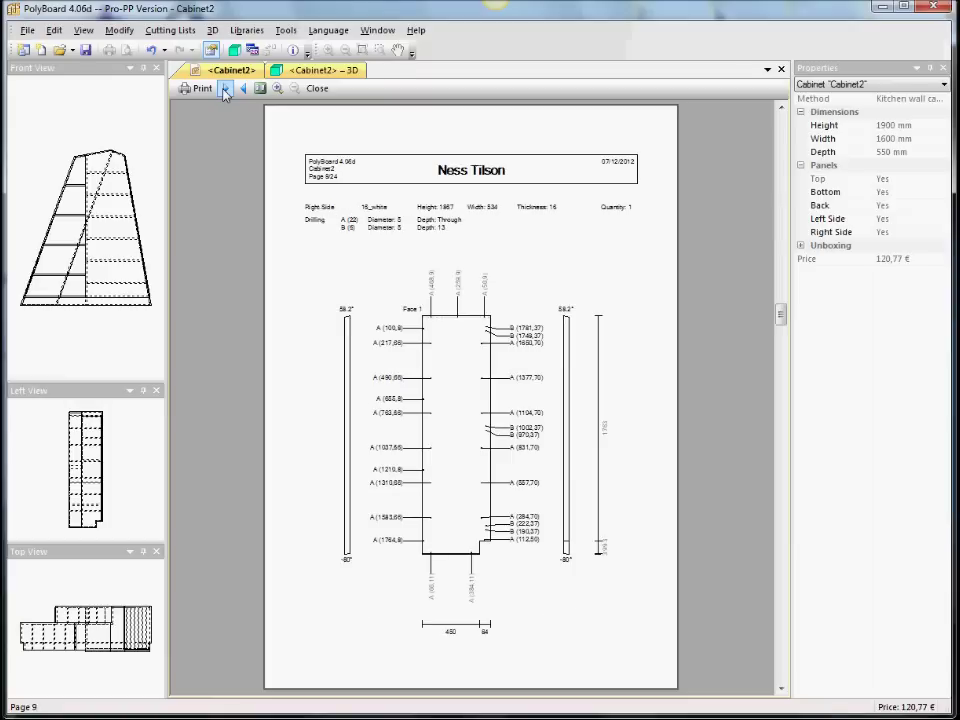
click(225, 89)
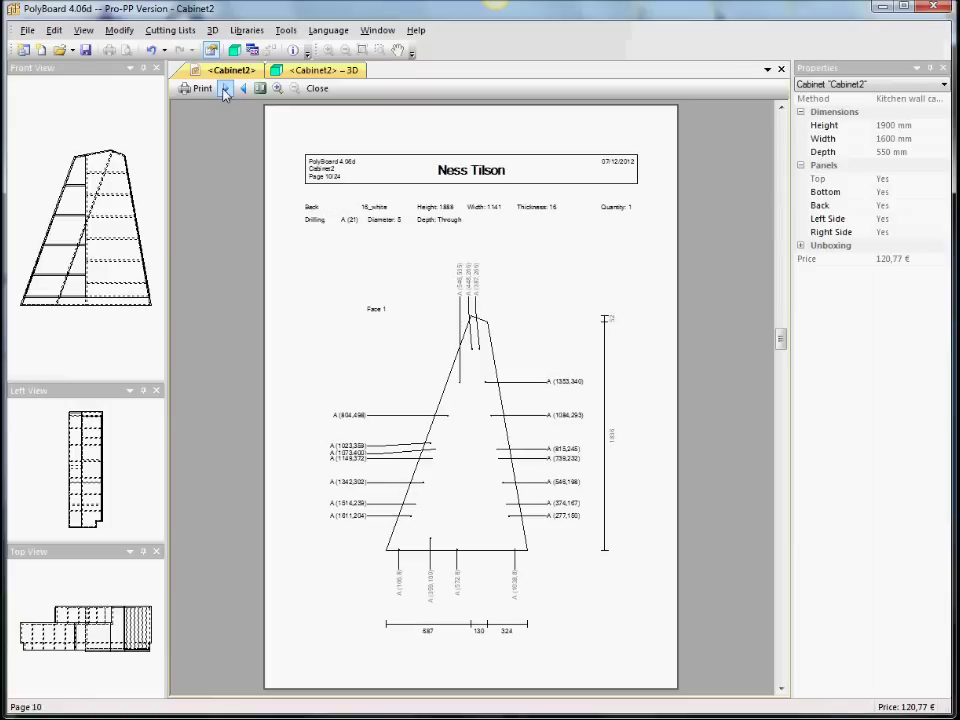
click(225, 89)
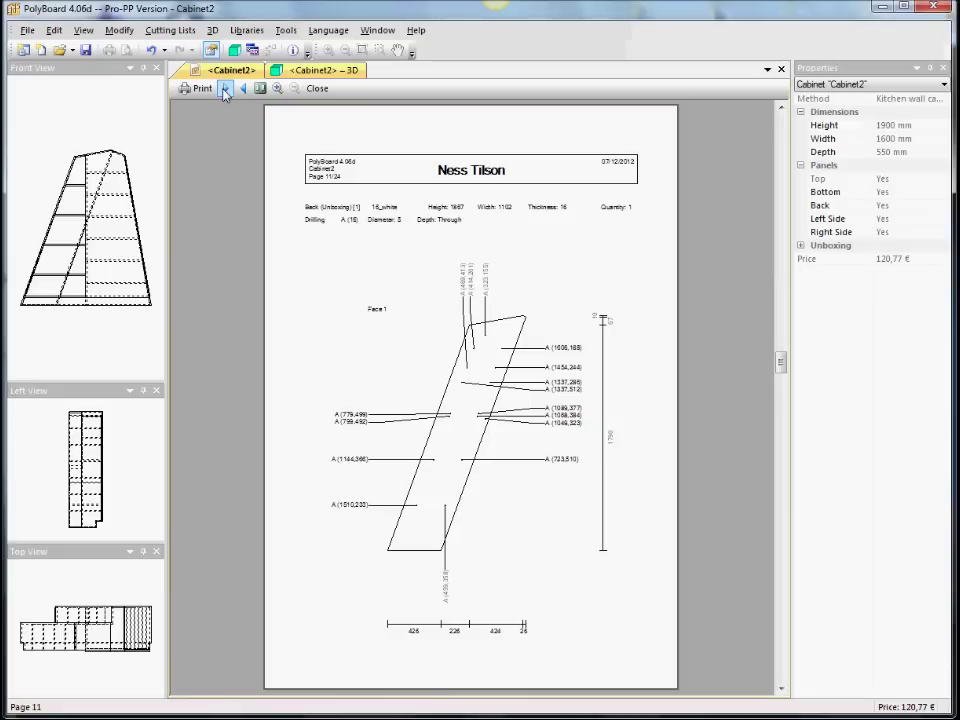
click(225, 89)
click(225, 89)
click(225, 89)
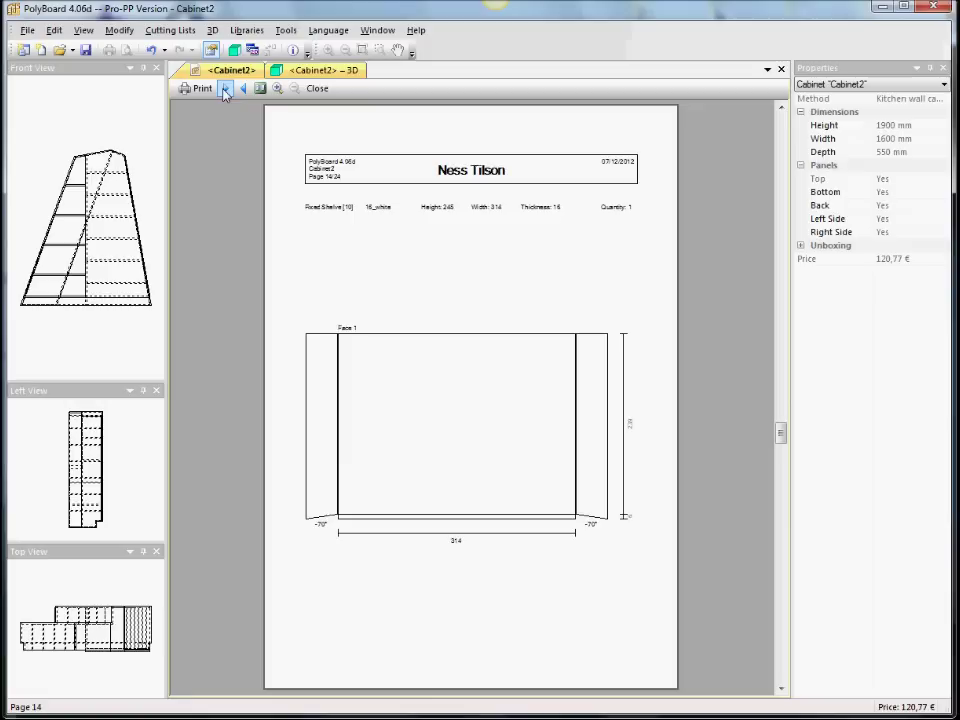
click(225, 89)
click(225, 89)
click(225, 89)
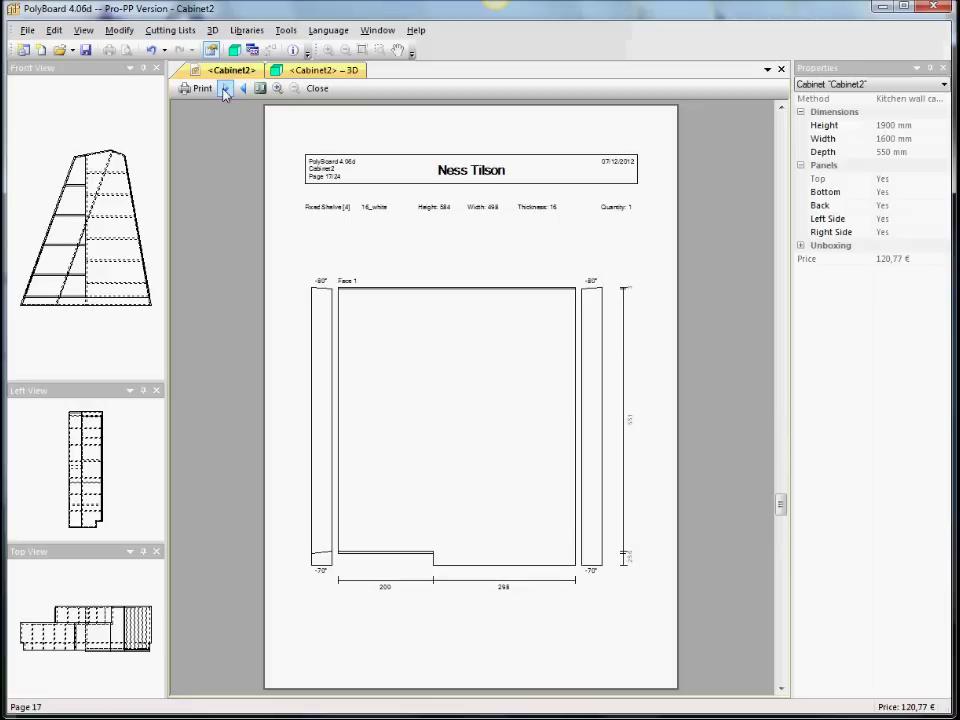
click(225, 89)
click(225, 89)
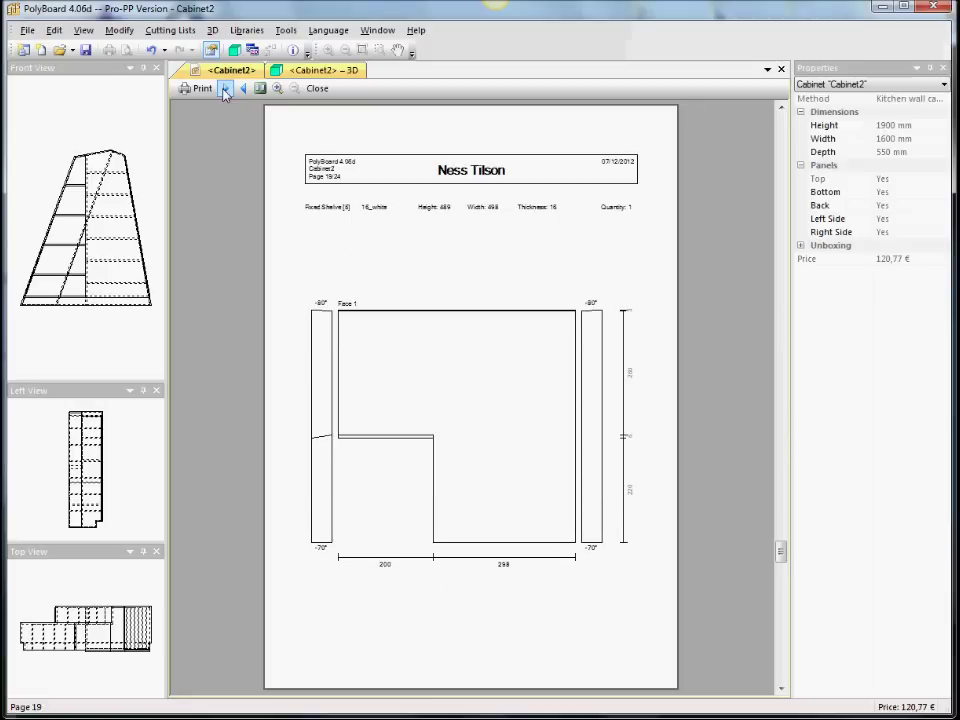
click(225, 89)
click(225, 89)
click(225, 89)
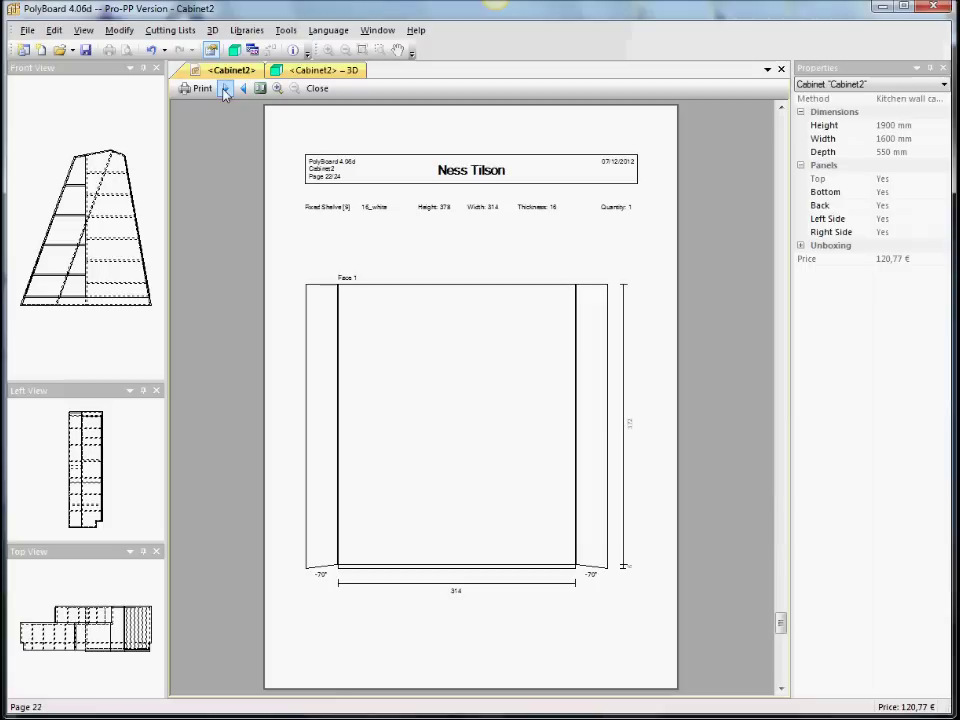
click(225, 89)
click(225, 89)
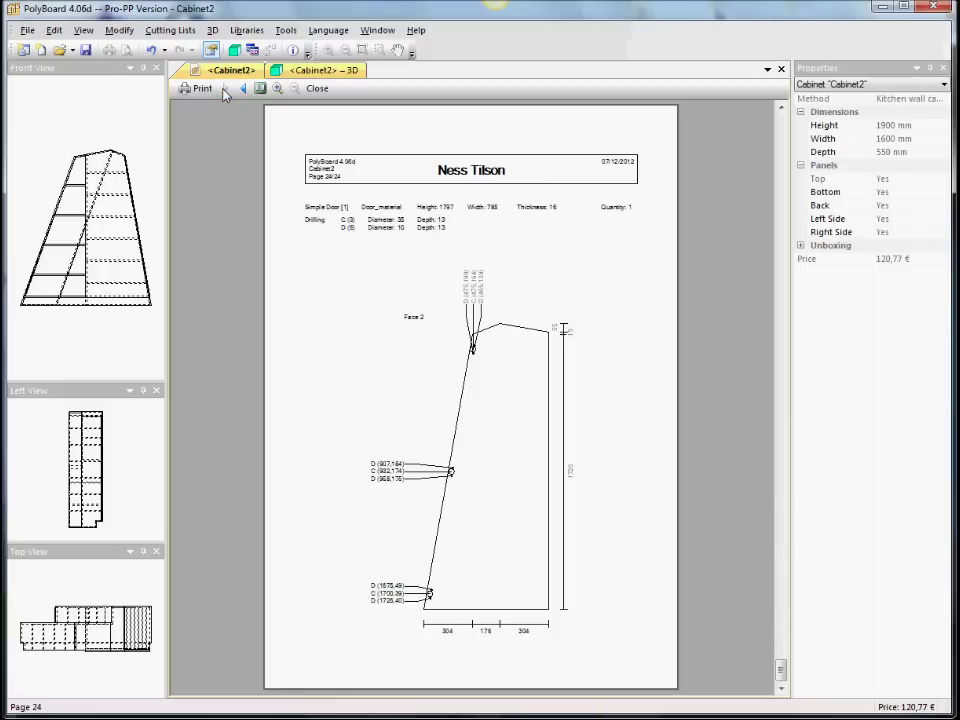
click(317, 88)
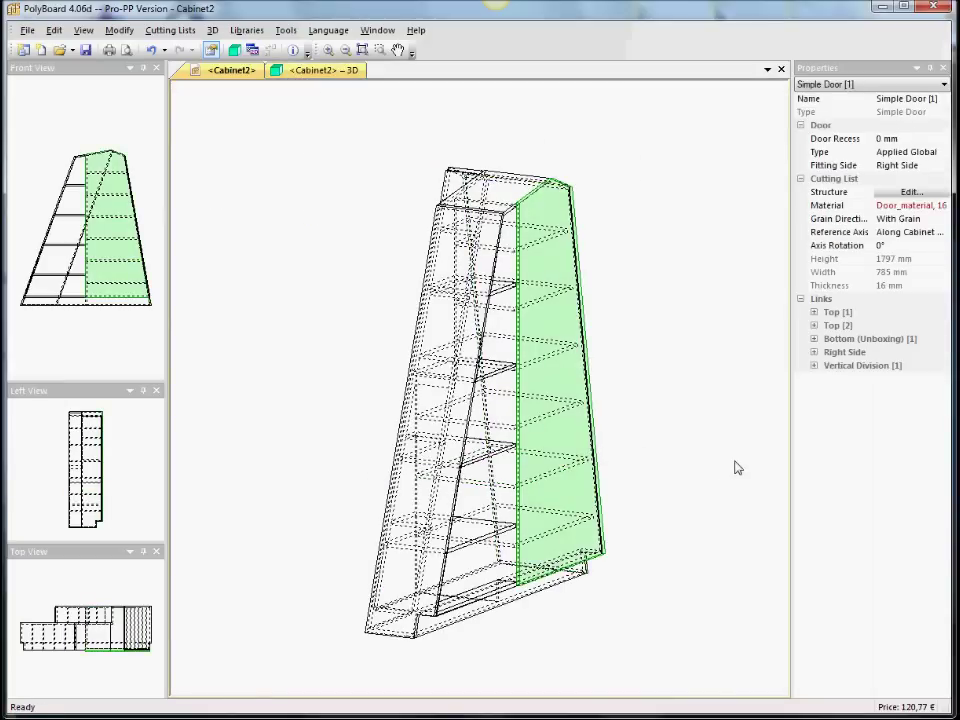
- Return to the shaded 3D view and inspect the finished cabinet with its door open
key(F11)
drag(465, 257, 448, 557)
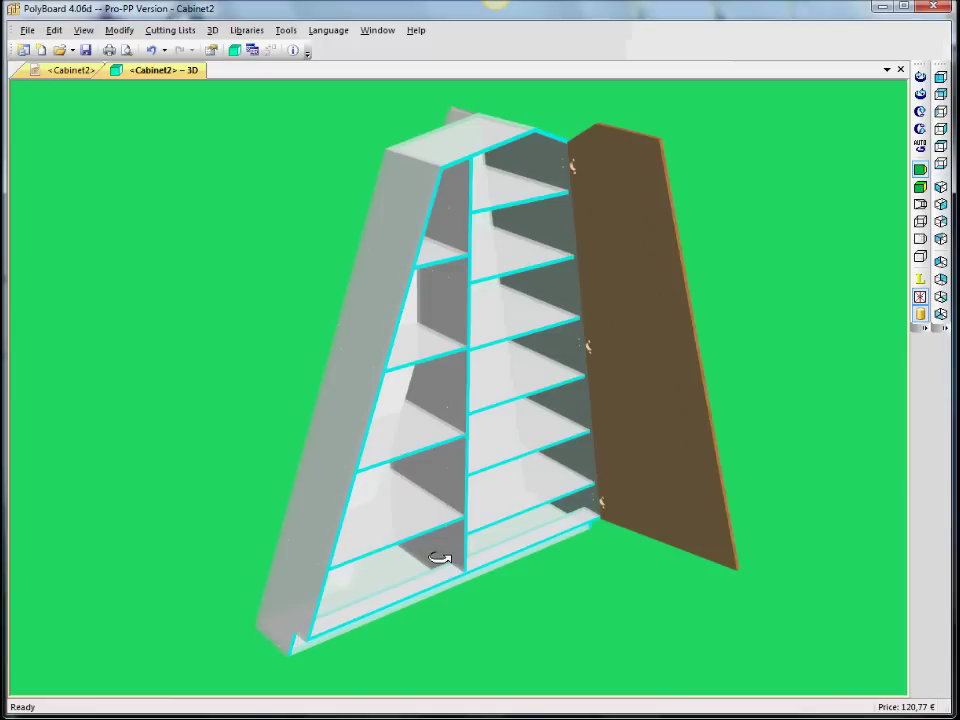
drag(435, 557, 163, 362)
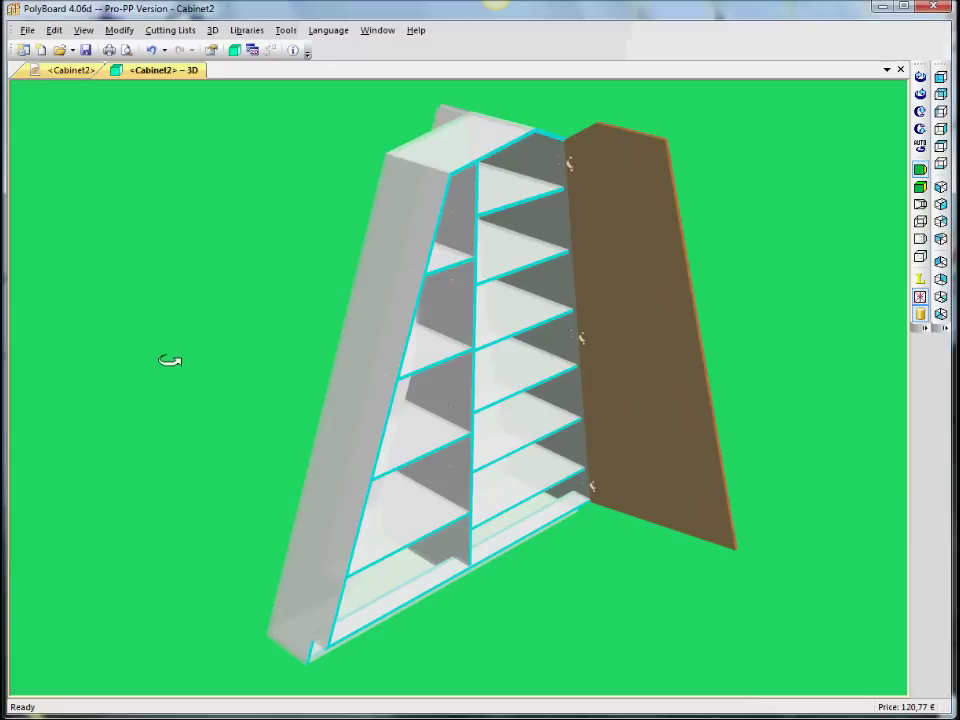
mouse_move(167, 360)
mouse_down()
mouse_move(199, 360)
mouse_move(171, 354)
mouse_up()
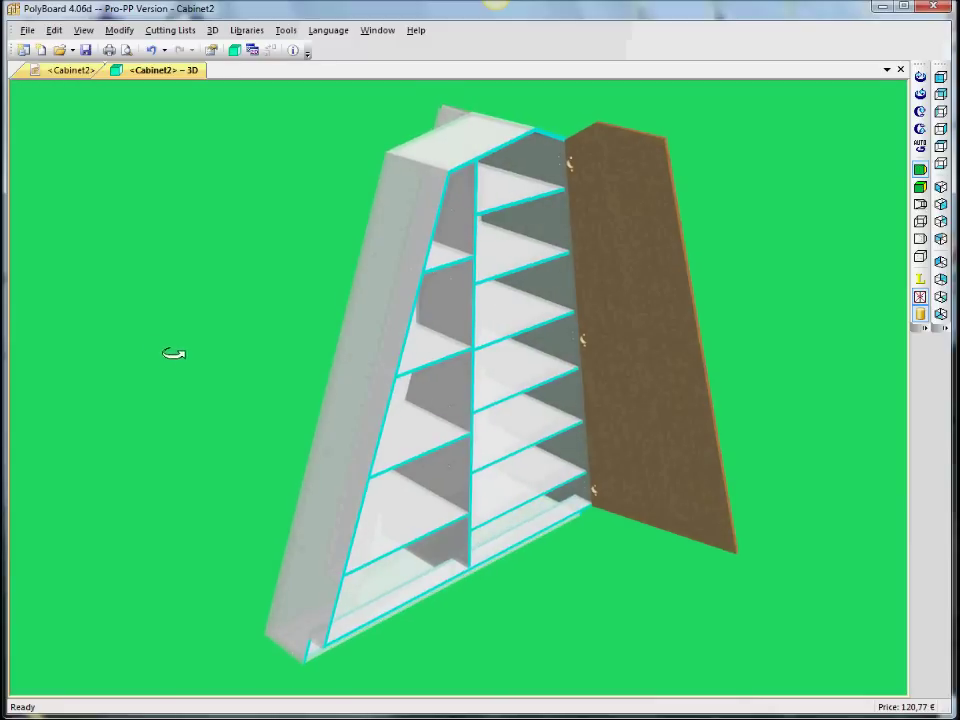
- Return to the cabinet drawing and set its default view angle to the first preset isometric view
click(43, 74)
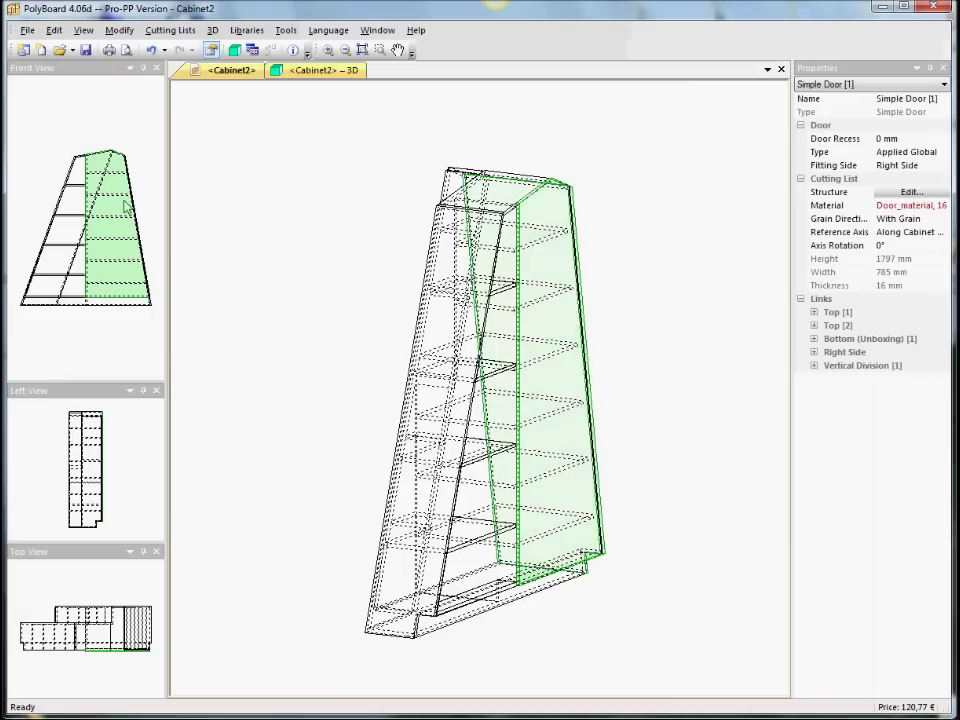
right_click(315, 468)
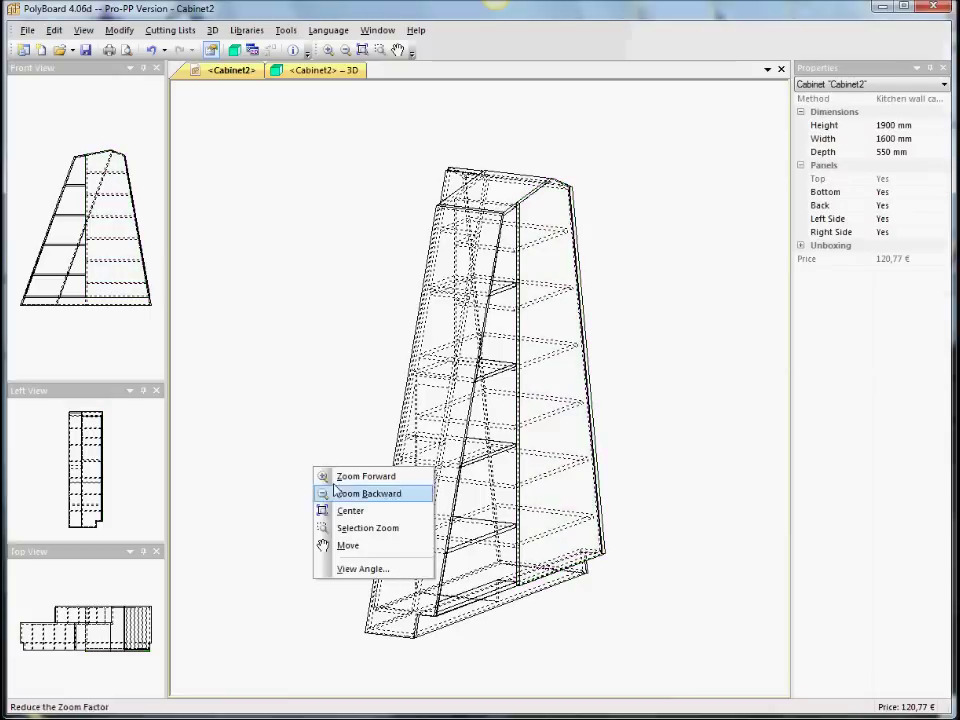
click(362, 569)
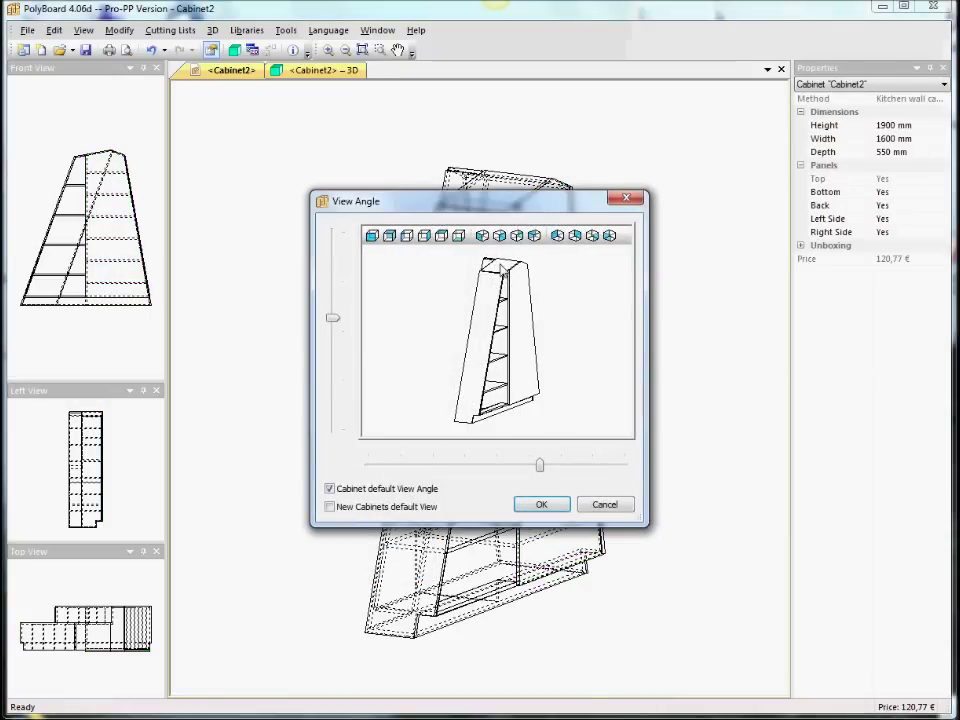
click(482, 235)
click(556, 507)
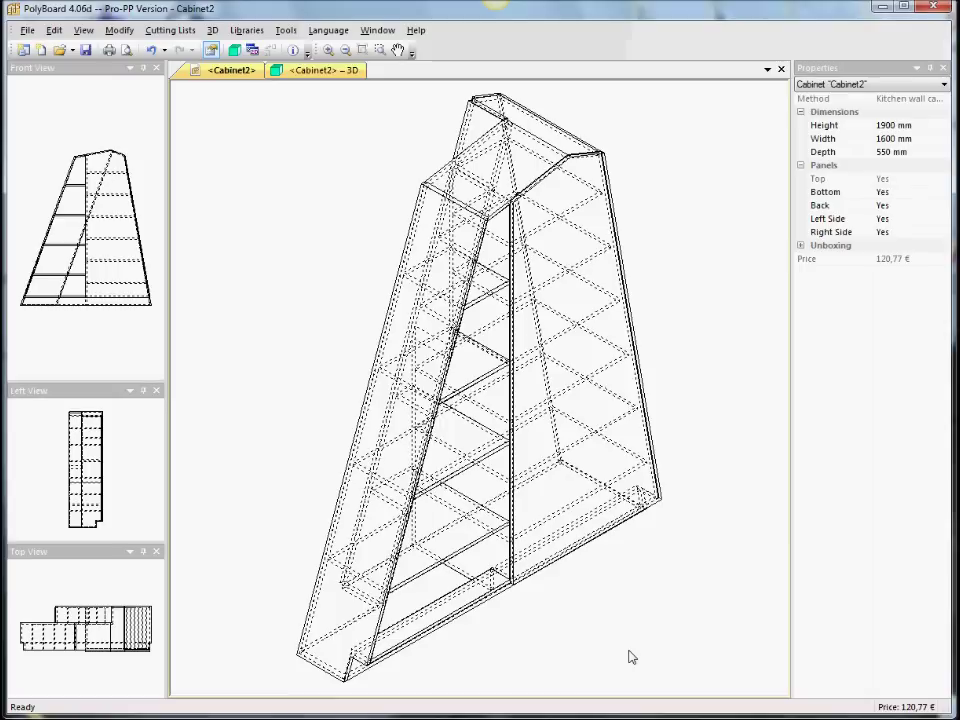
- Convert the cabinet to a free shape and widen its right end to 1000 mm deep, placing the front-right corner at x 1600, y -200
click(121, 30)
mouse_move(199, 325)
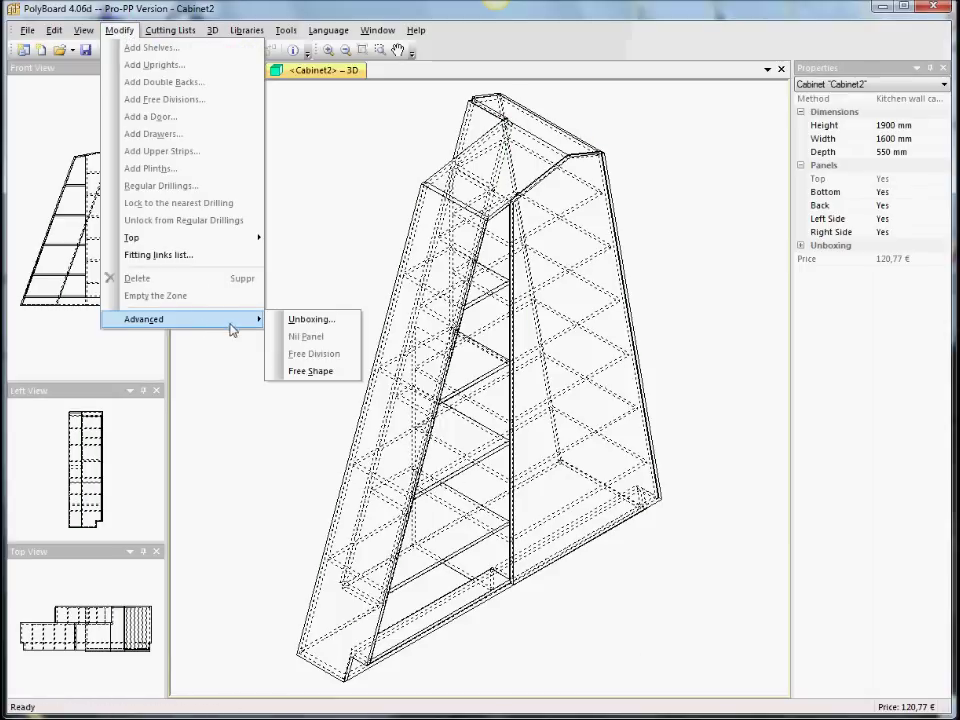
click(311, 371)
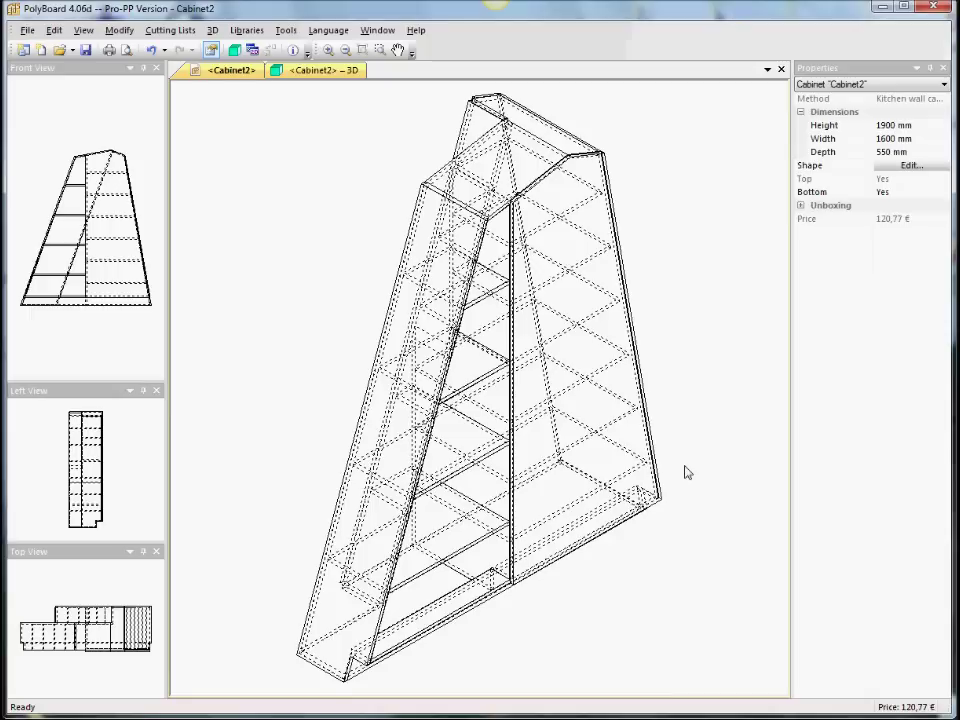
click(910, 165)
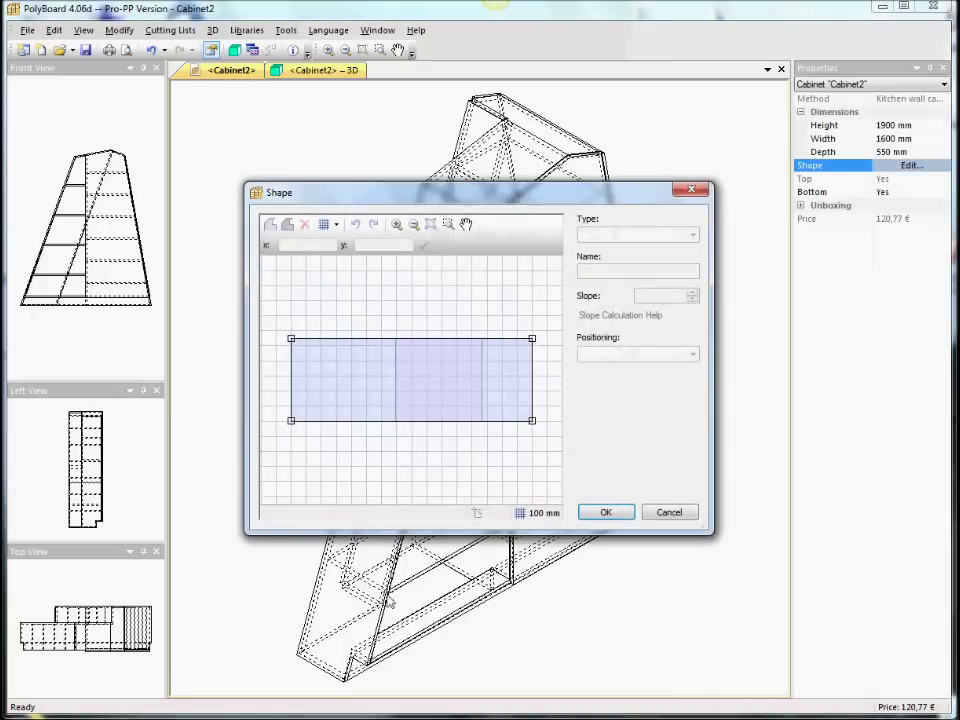
drag(533, 340, 537, 302)
drag(533, 421, 535, 452)
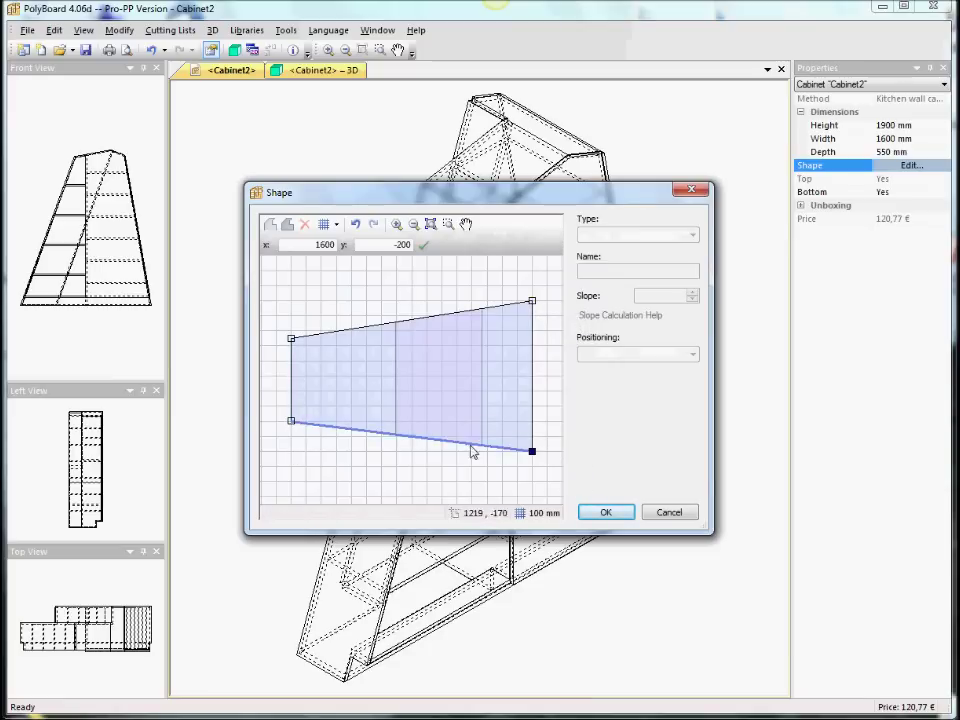
click(606, 513)
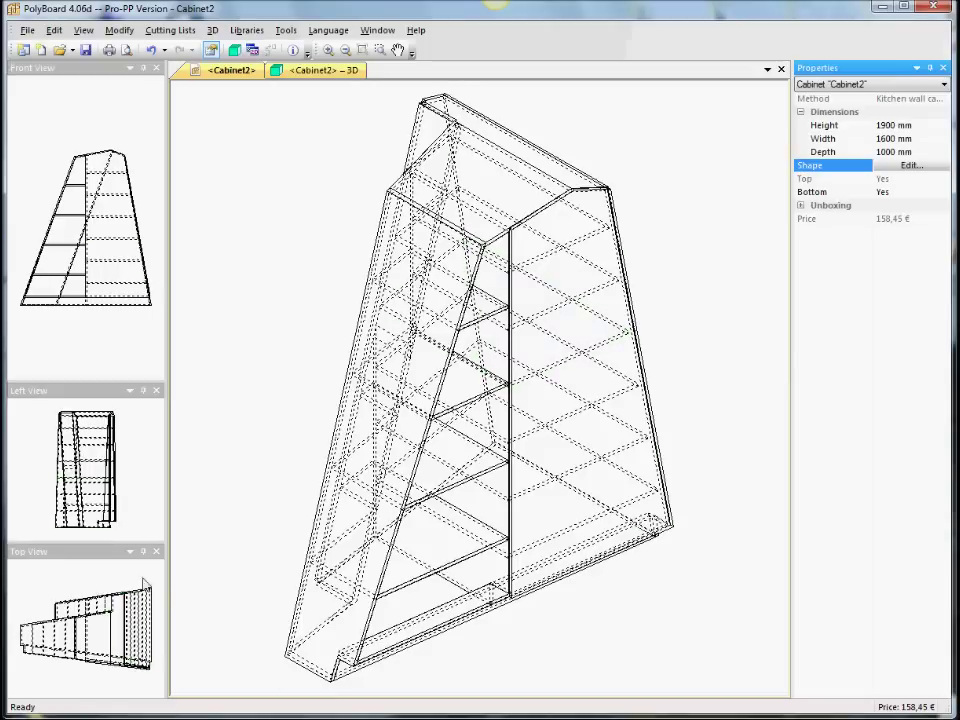
- Inspect the reshaped cabinet with its splayed sides and open door in the shaded 3D view from several angles
click(330, 72)
drag(381, 471, 485, 543)
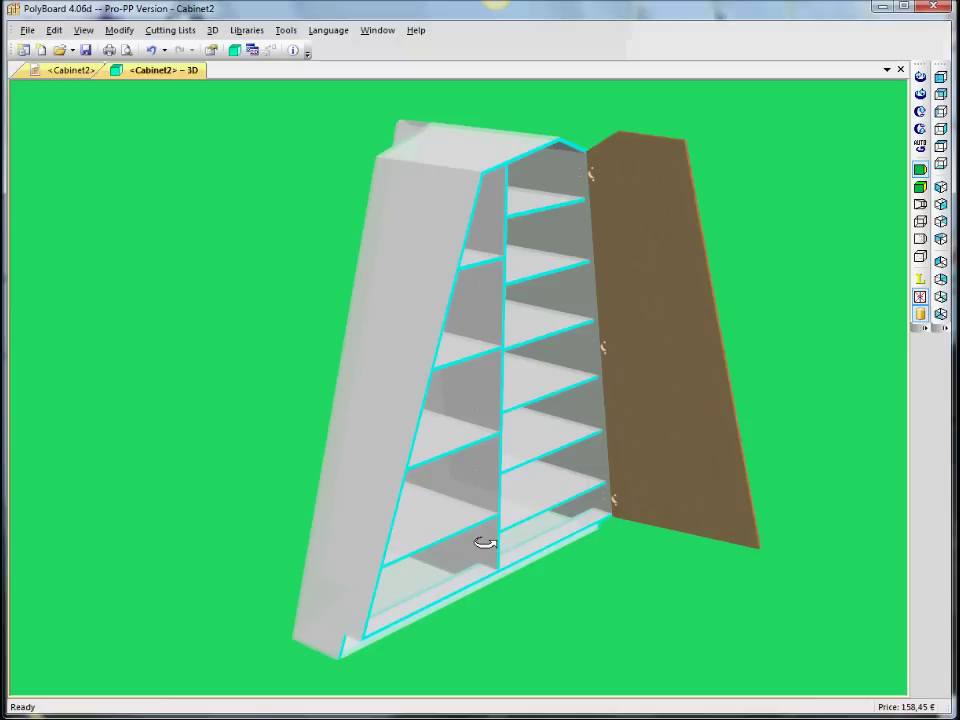
drag(473, 480, 119, 234)
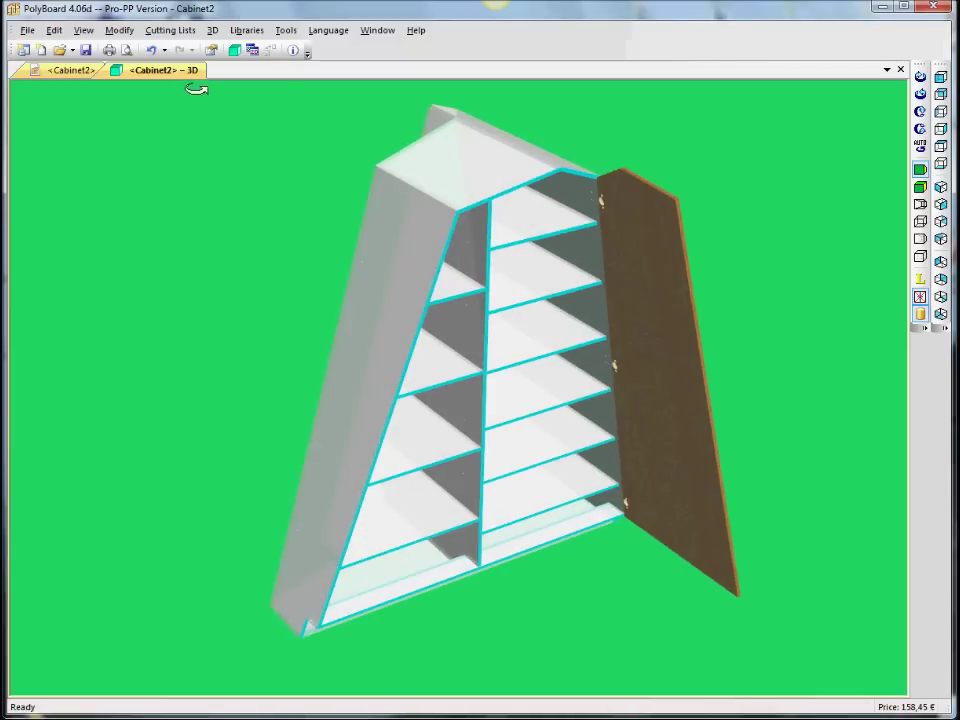
- Return to the cabinet drawing and open the print preview of the reshaped cabinet
click(106, 70)
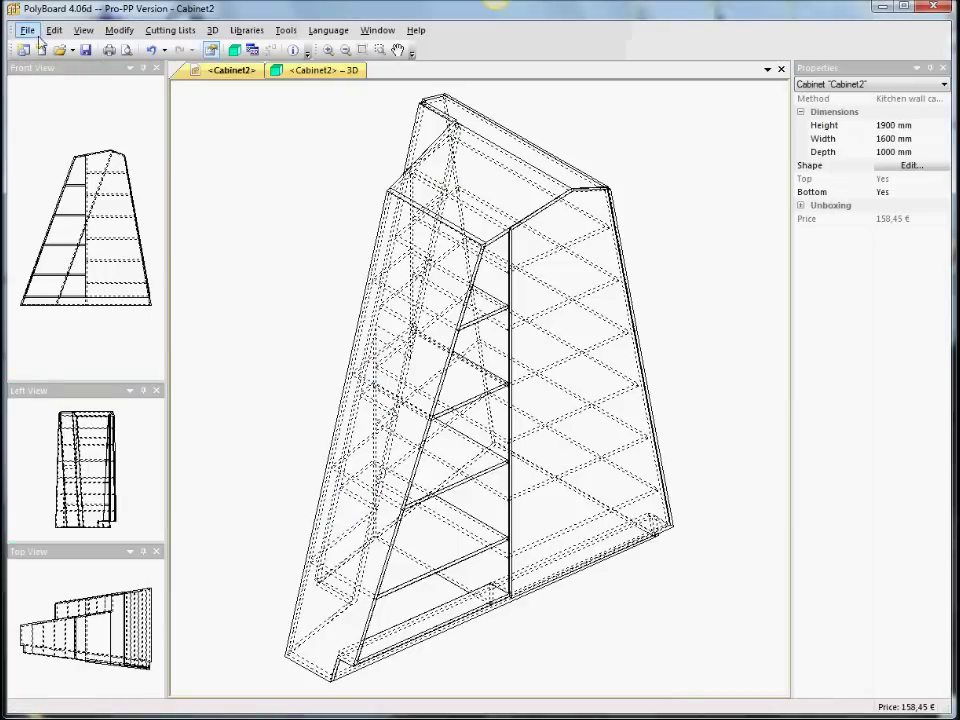
click(27, 30)
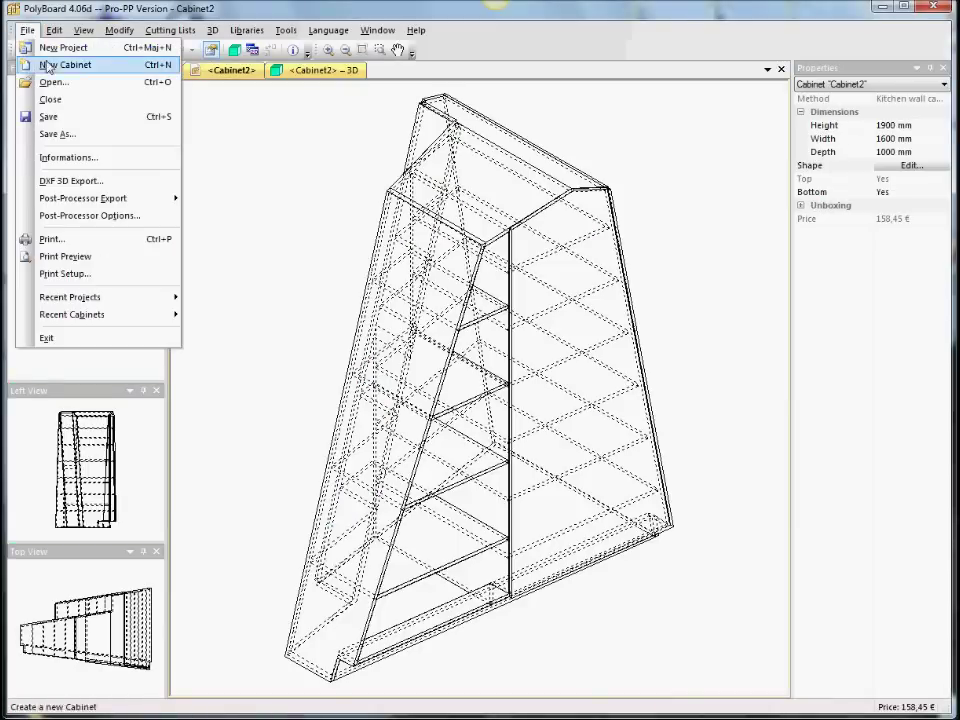
click(85, 257)
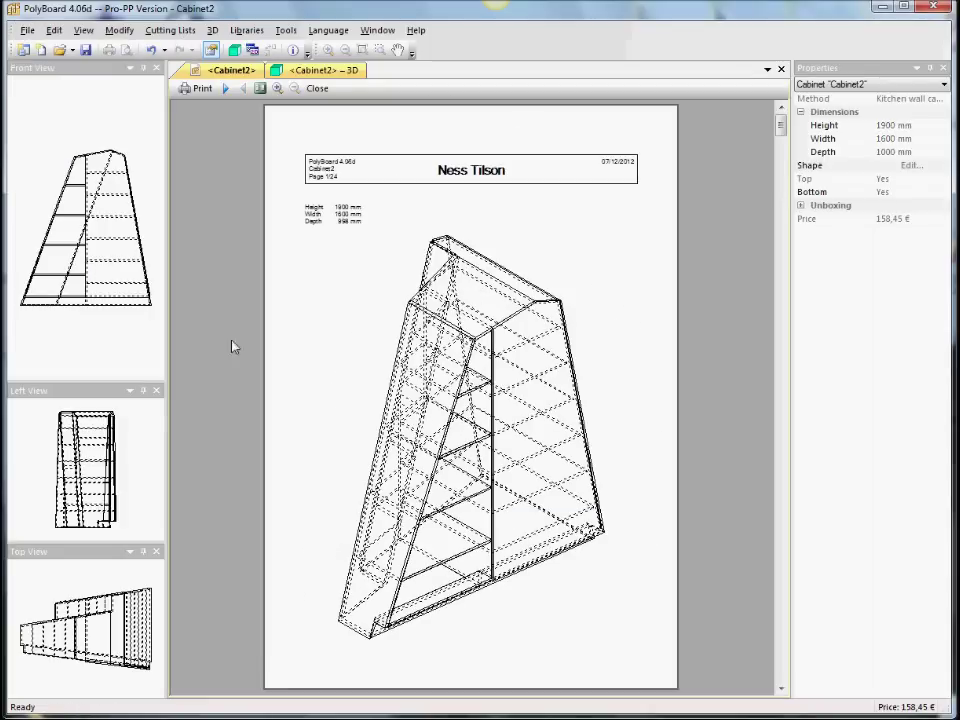
- Review the updated panel sheets in the preview, through the bottom, sides, back, shelves and Vertical Division [1] to Simple Door [1], and close the preview
click(227, 90)
click(227, 90)
click(227, 90)
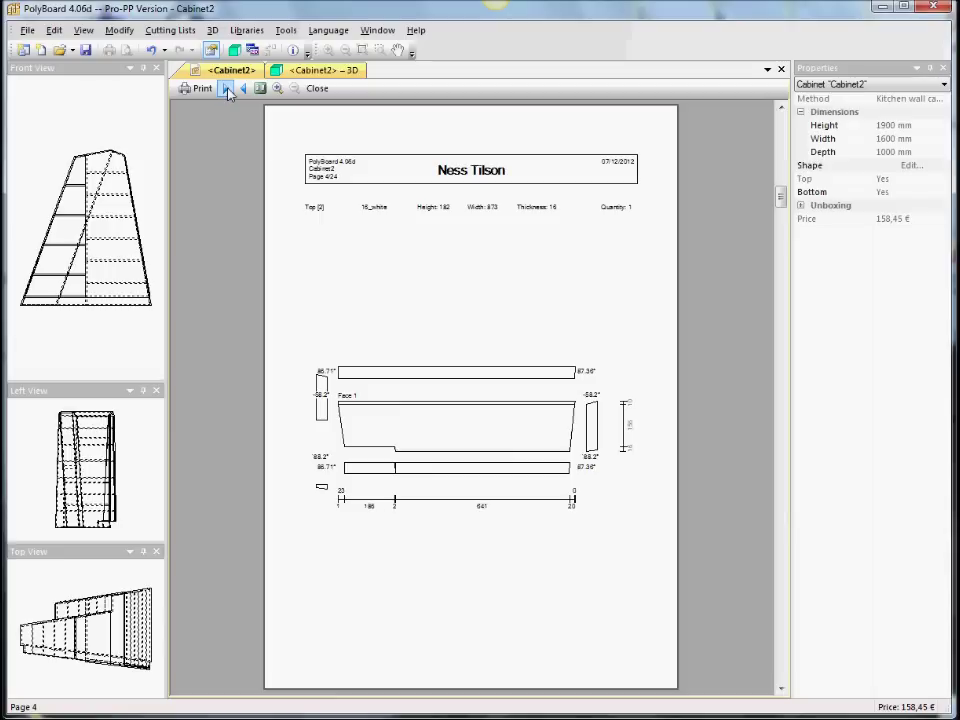
click(227, 90)
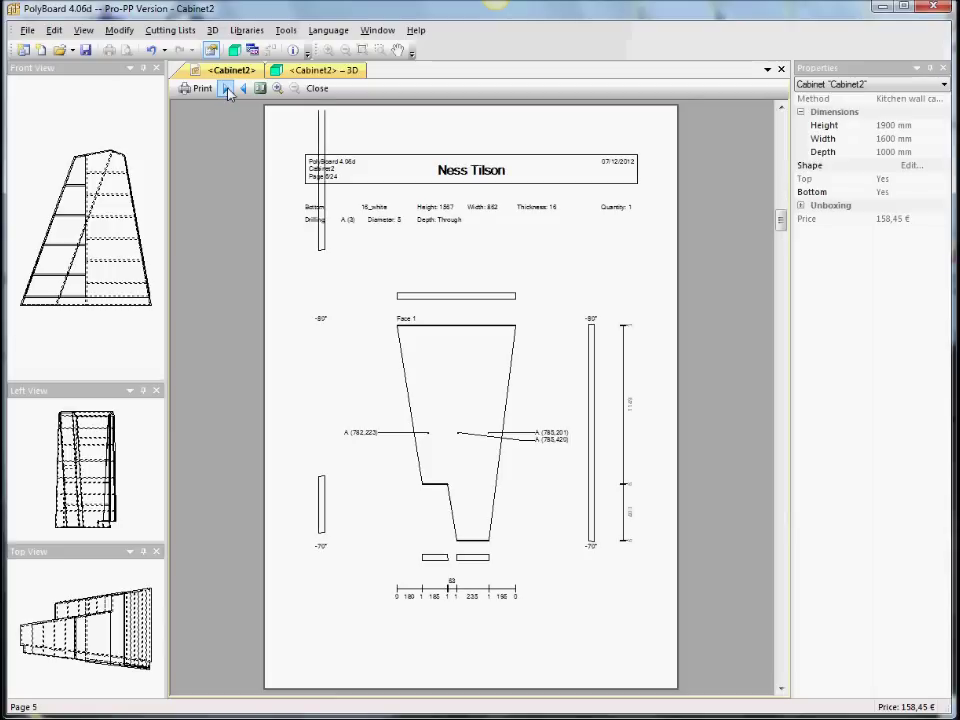
click(227, 90)
click(227, 90)
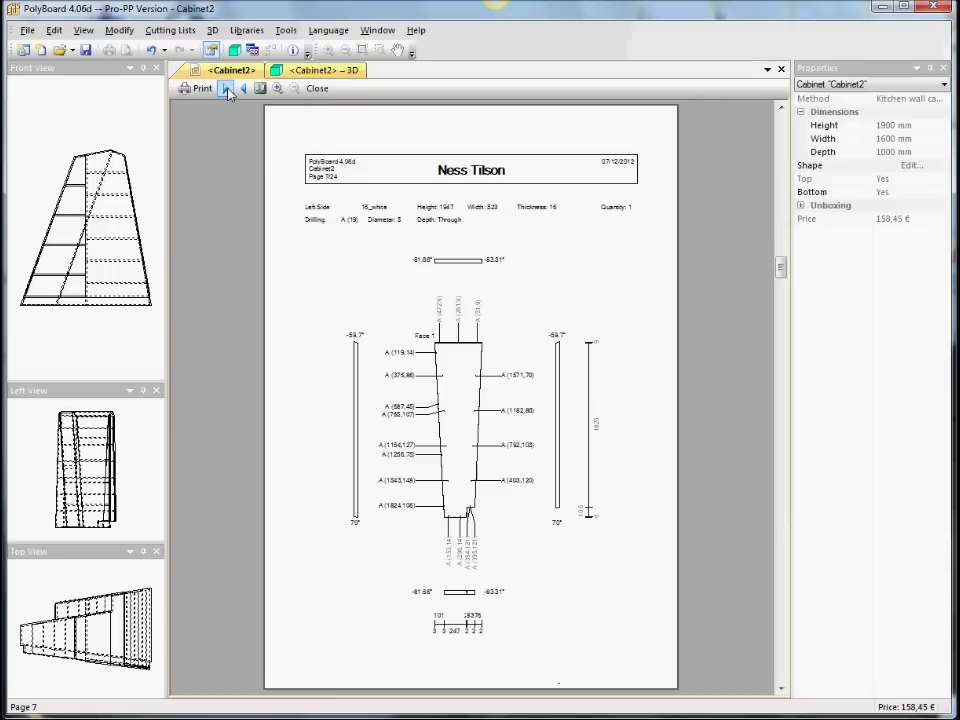
click(227, 90)
click(227, 90)
click(227, 90)
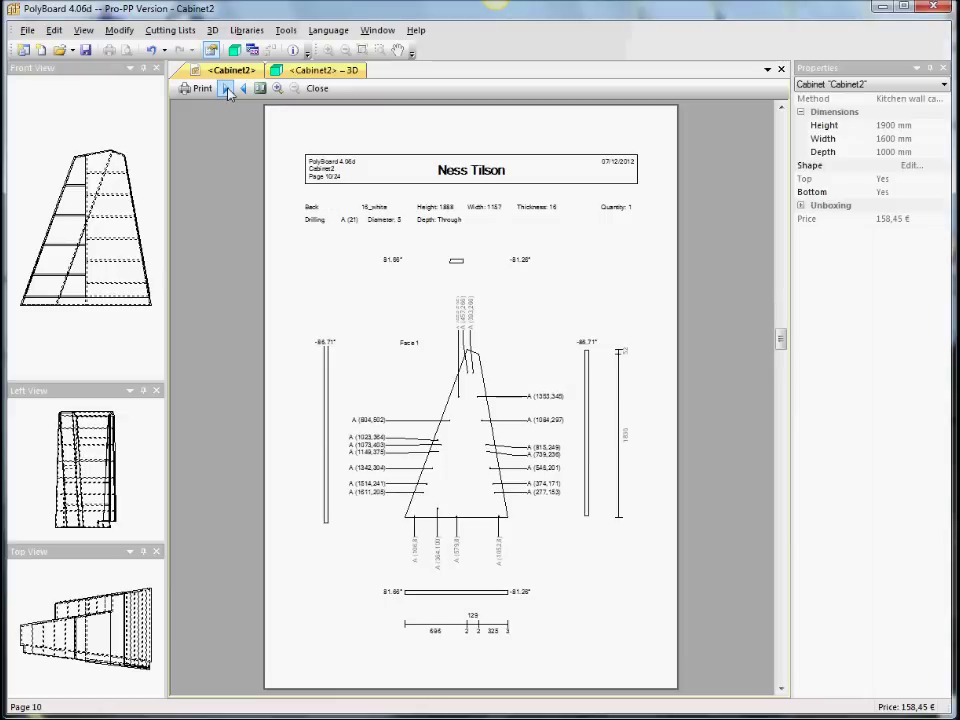
click(227, 90)
click(227, 90)
click(227, 90)
click(227, 90)
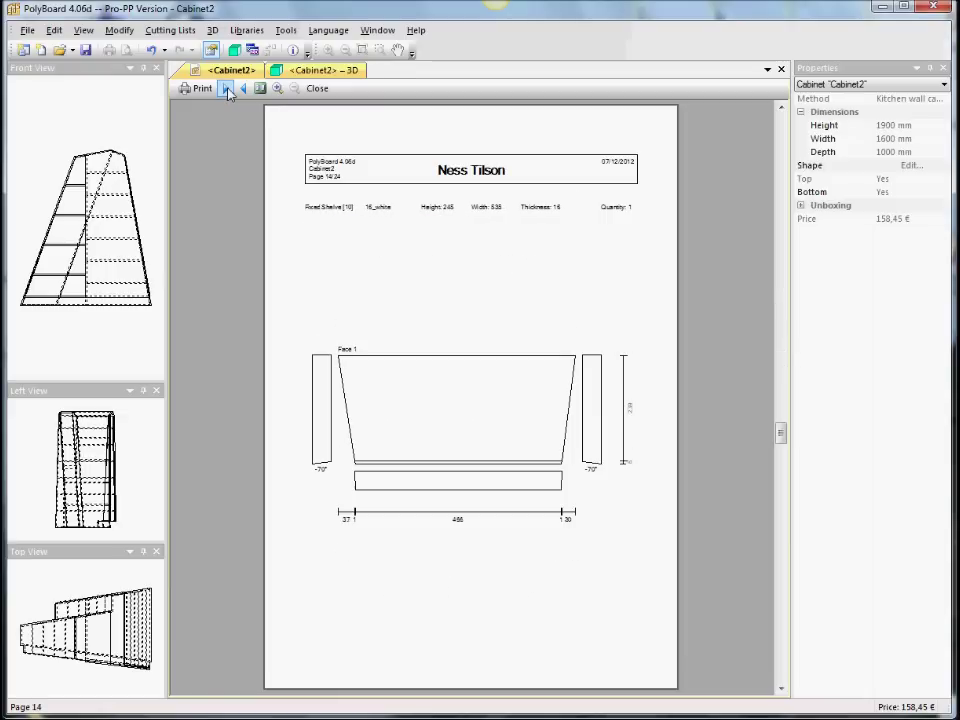
click(227, 90)
click(227, 90)
click(227, 90)
click(227, 90)
click(227, 90)
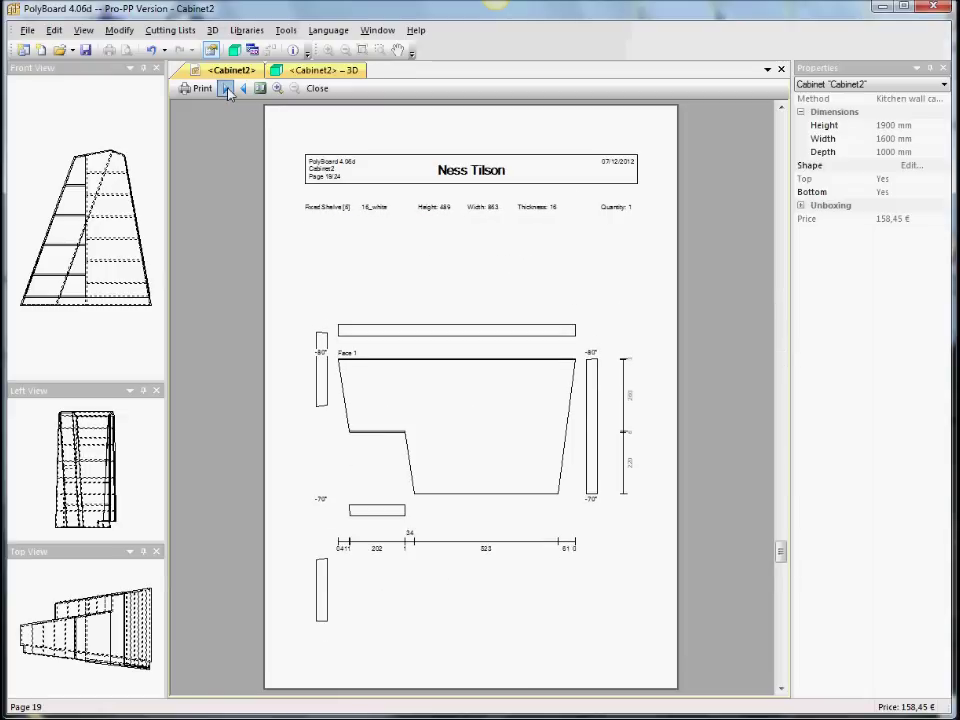
click(227, 90)
click(227, 90)
click(227, 90)
click(227, 90)
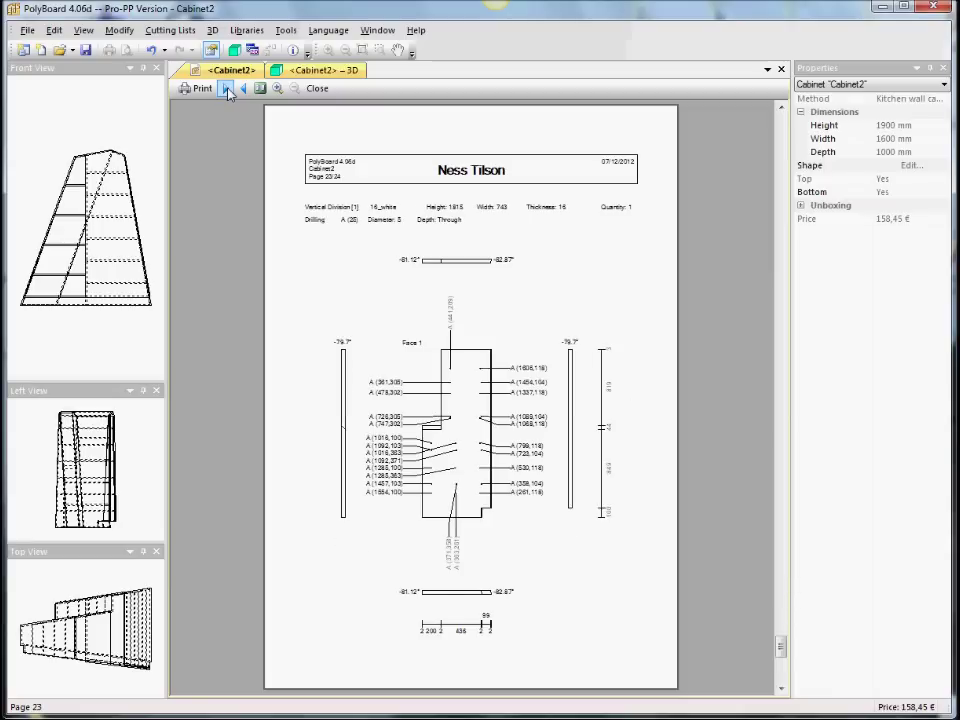
click(227, 90)
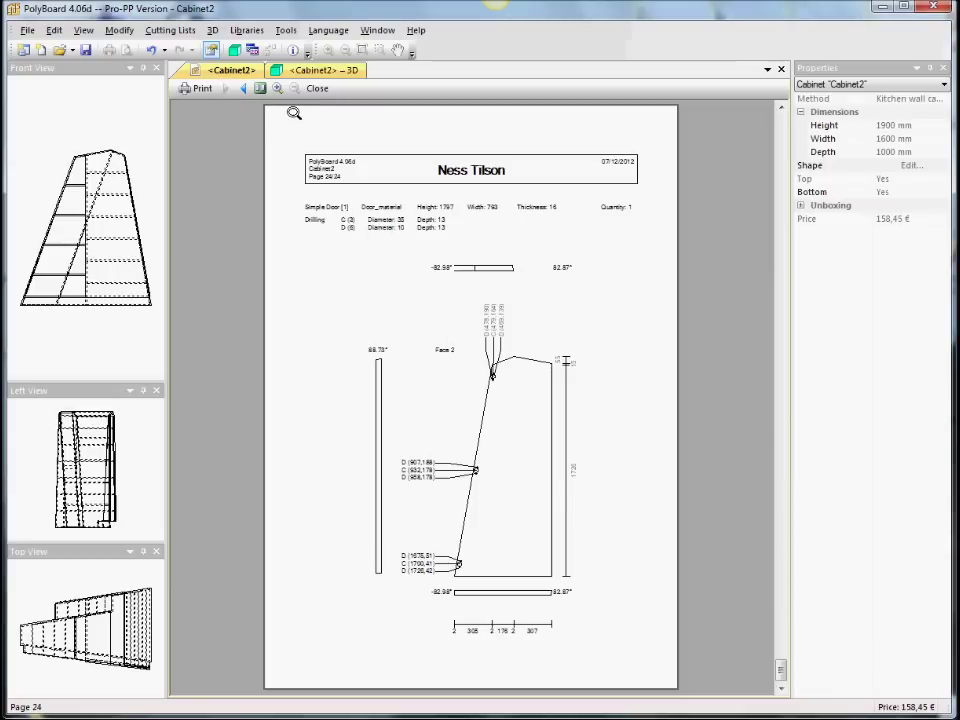
click(317, 89)
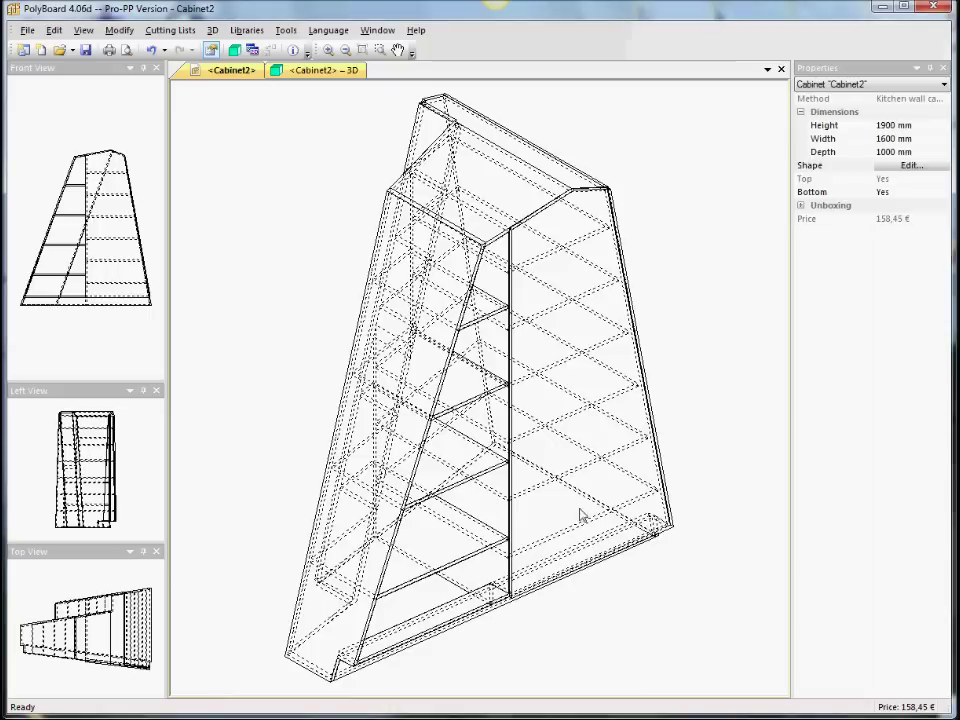
- Return to the shaded 3D view and orbit the reshaped cabinet to examine its angled shelves, sides and door
click(345, 70)
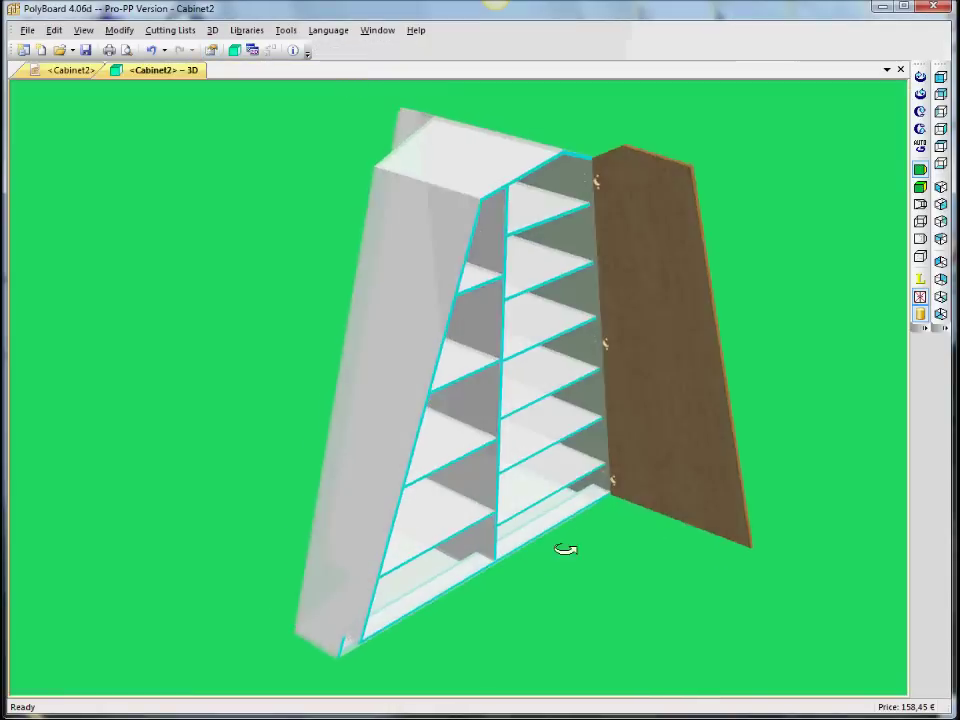
mouse_move(566, 549)
mouse_down()
mouse_move(604, 516)
mouse_move(512, 484)
mouse_move(482, 510)
mouse_move(522, 572)
mouse_move(553, 572)
mouse_move(407, 581)
mouse_move(153, 521)
mouse_move(360, 546)
mouse_move(392, 568)
mouse_move(371, 537)
mouse_move(360, 551)
mouse_up()
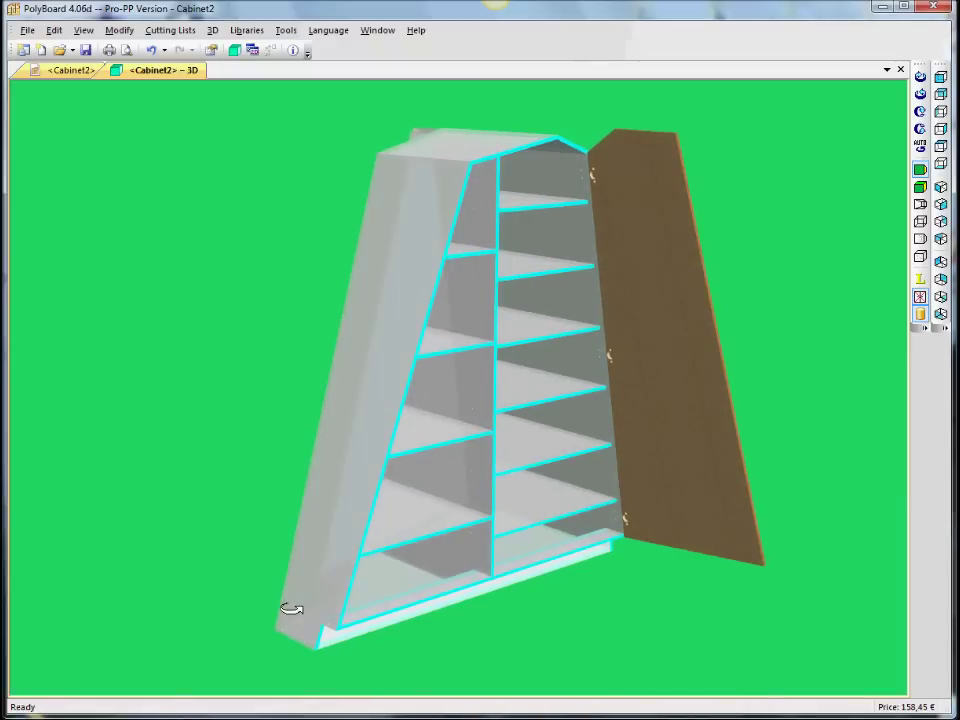